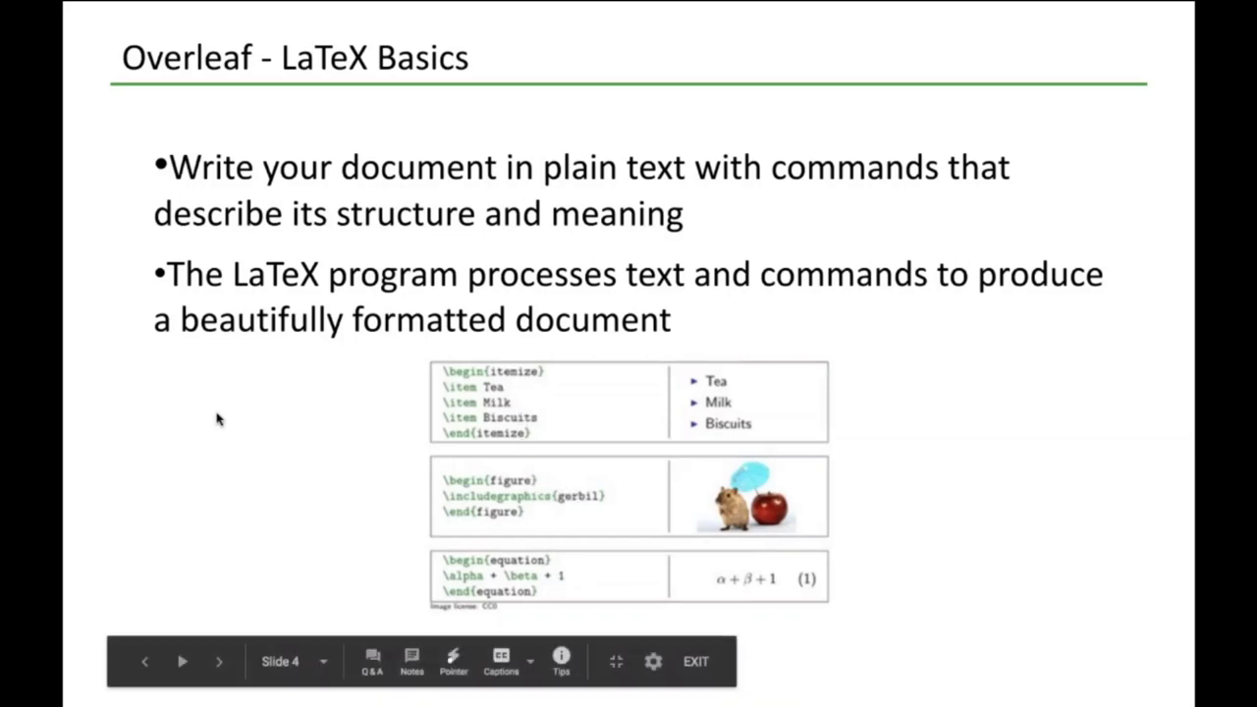
Advance the slideshow to the Demo slide showing the bit.ly/Overleaf-Intro link.
key("Right")
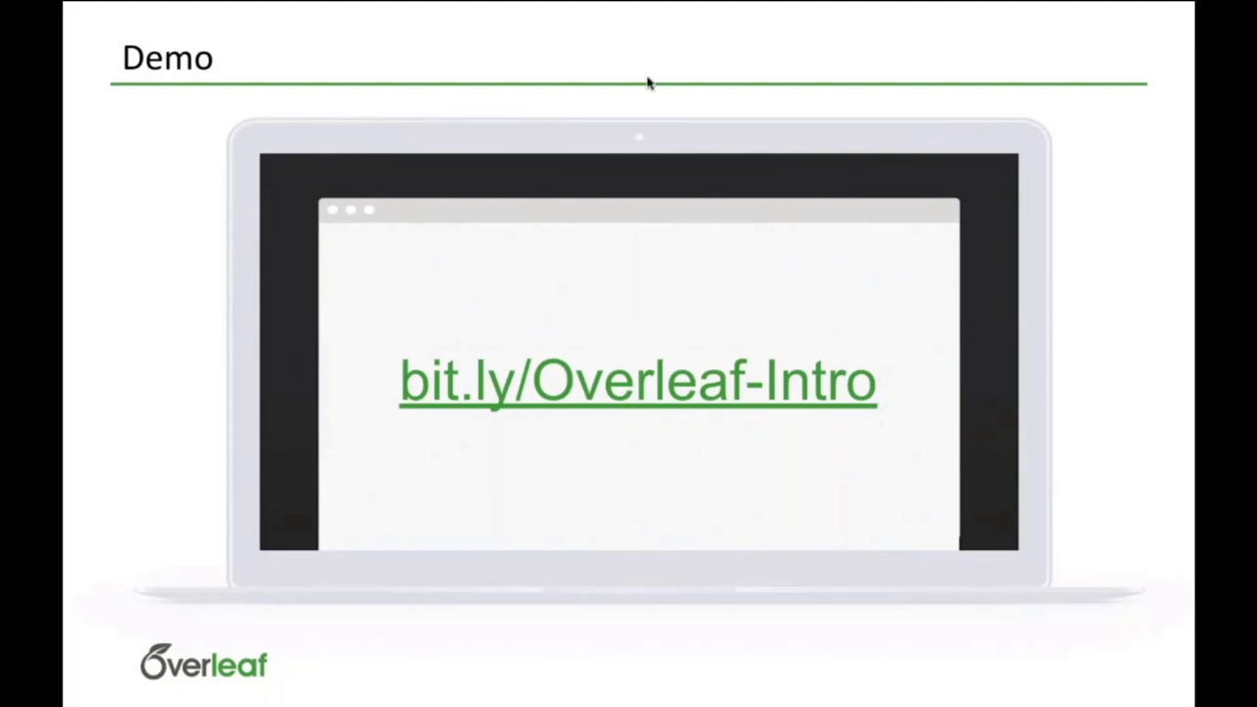
Exit and hide the slideshow, then open the Shared Webinar Demo Project from the Overleaf projects list.
key("Escape")
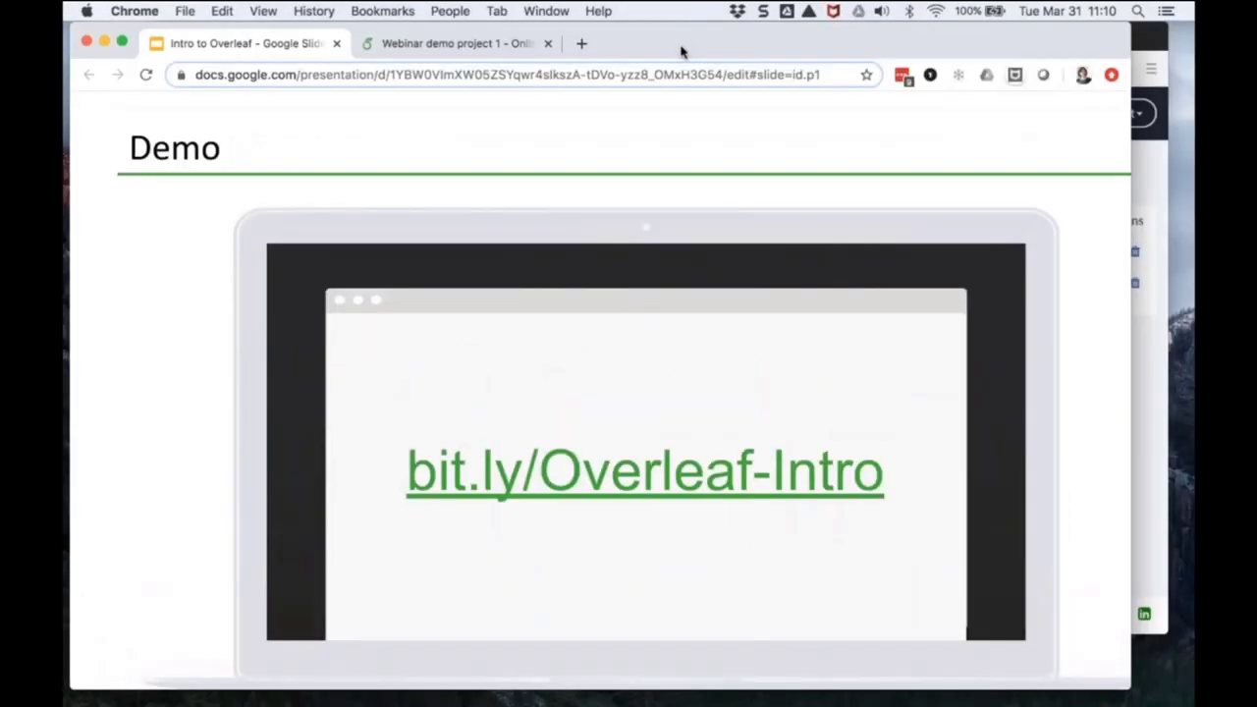
key("super+h")
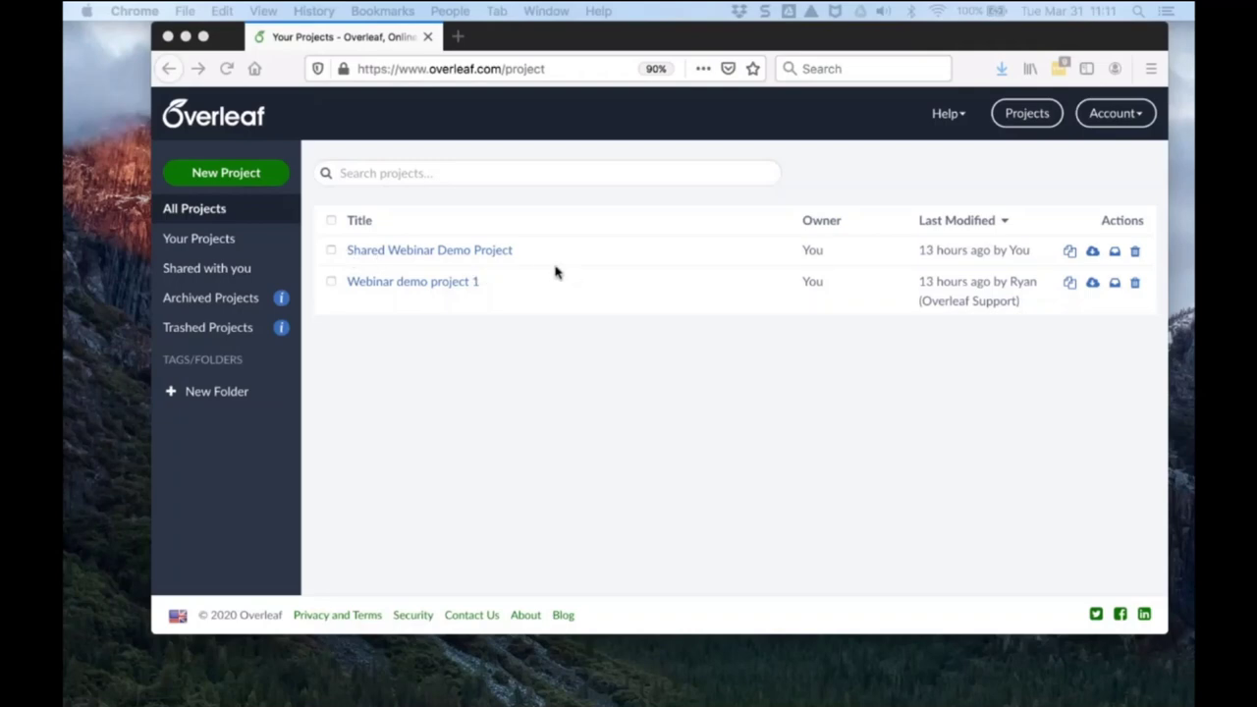
left_click(1067, 250)
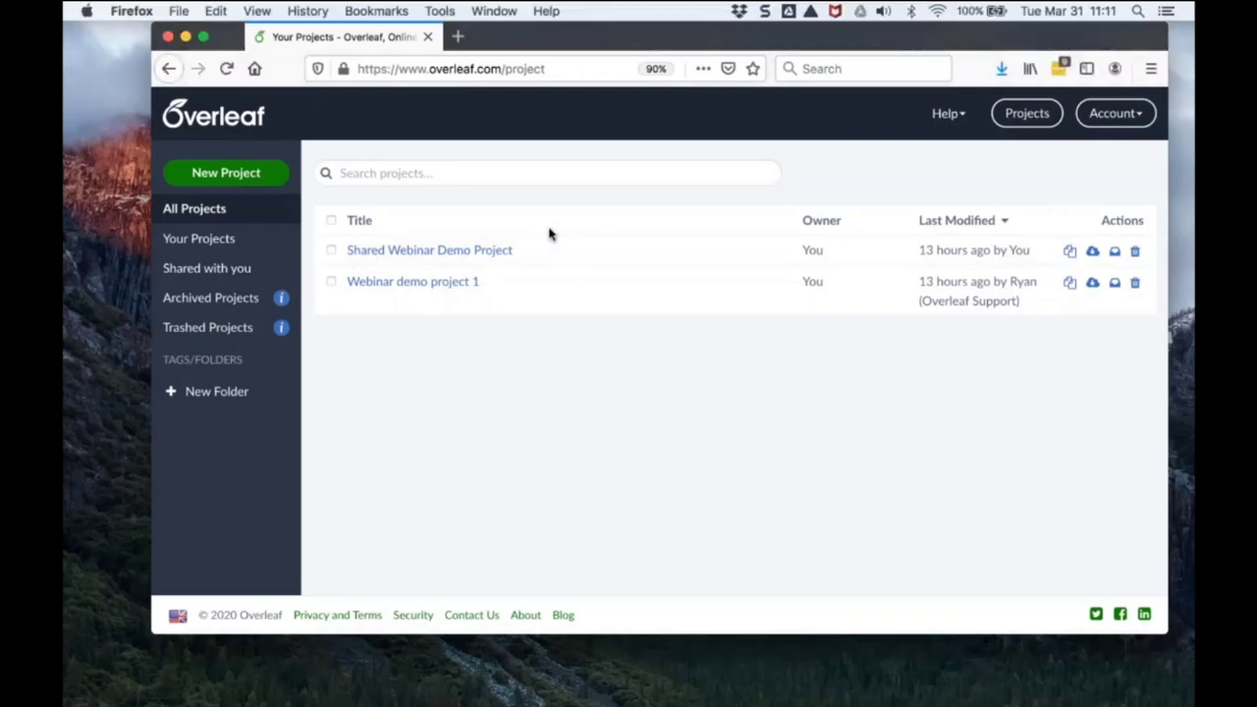
left_click(496, 252)
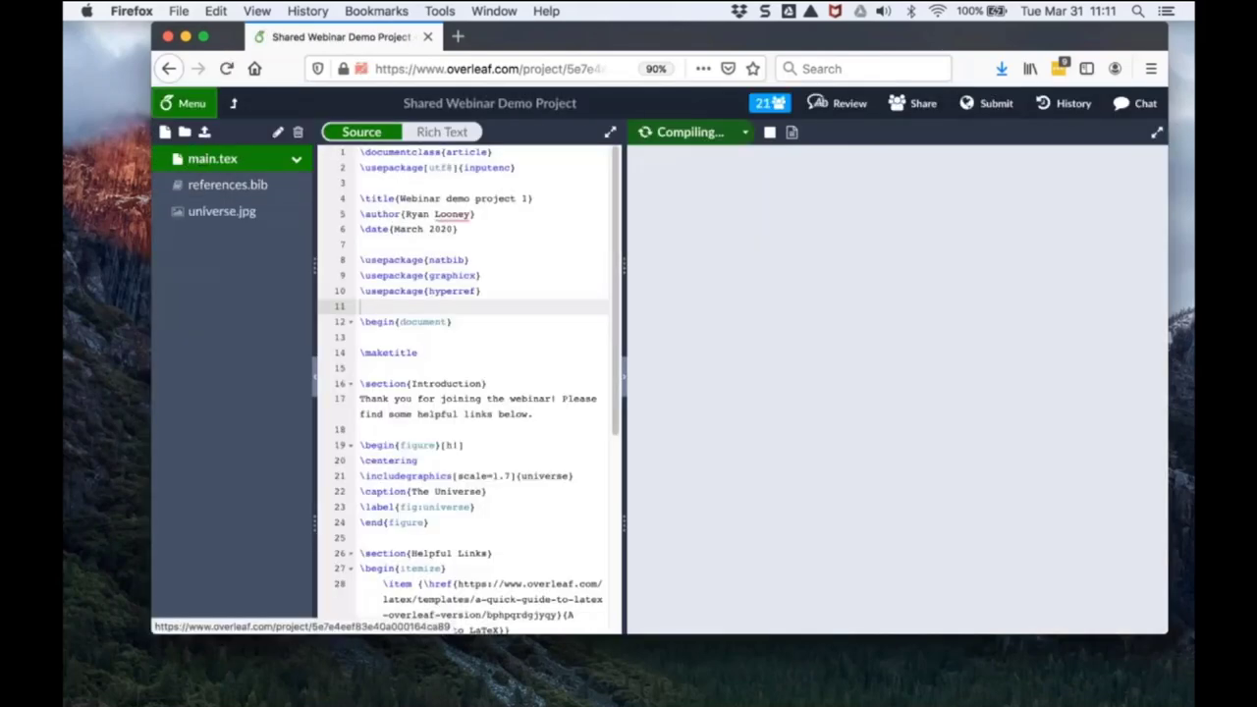
Open the Overleaf project Menu showing download, copy, sync and pdfLaTeX compiler settings.
left_click(194, 103)
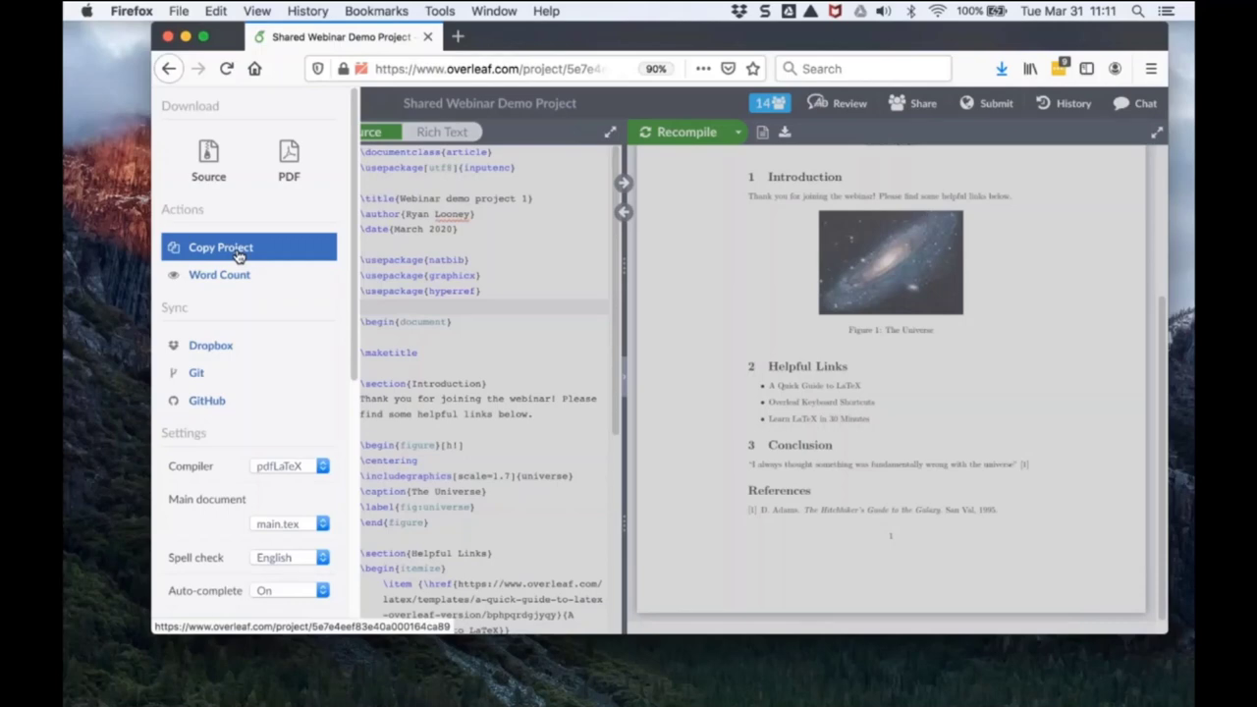
Close the menu, go back to Your Projects and open 'Webinar demo project 1'.
left_click(531, 247)
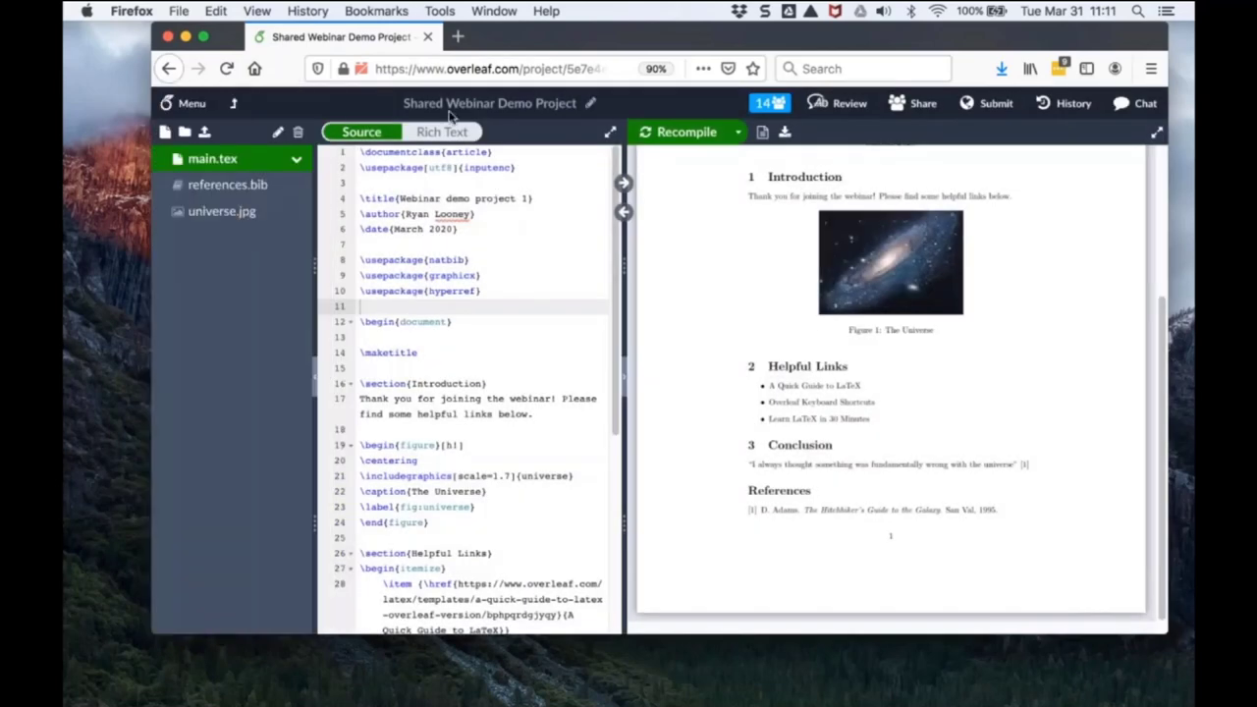
left_click(236, 105)
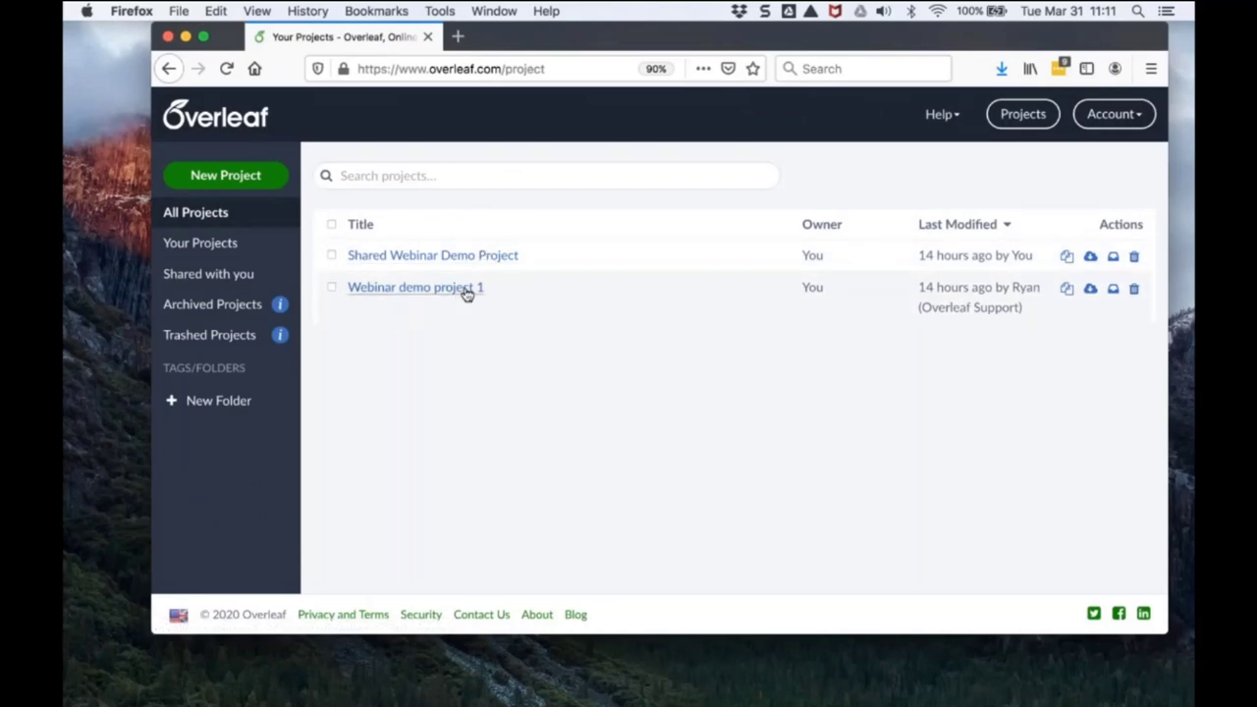
left_click(467, 291)
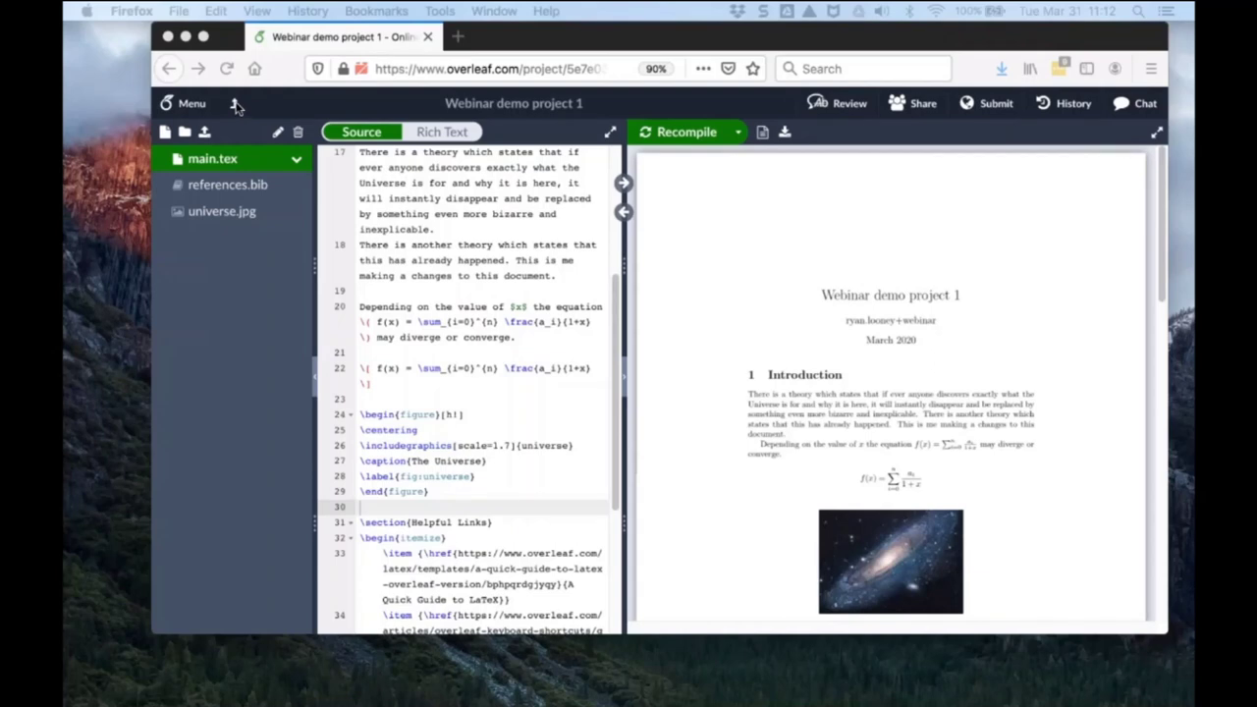
Show the New Project options (Blank, Example, Upload, templates) and enlarge the browser window.
left_click(236, 104)
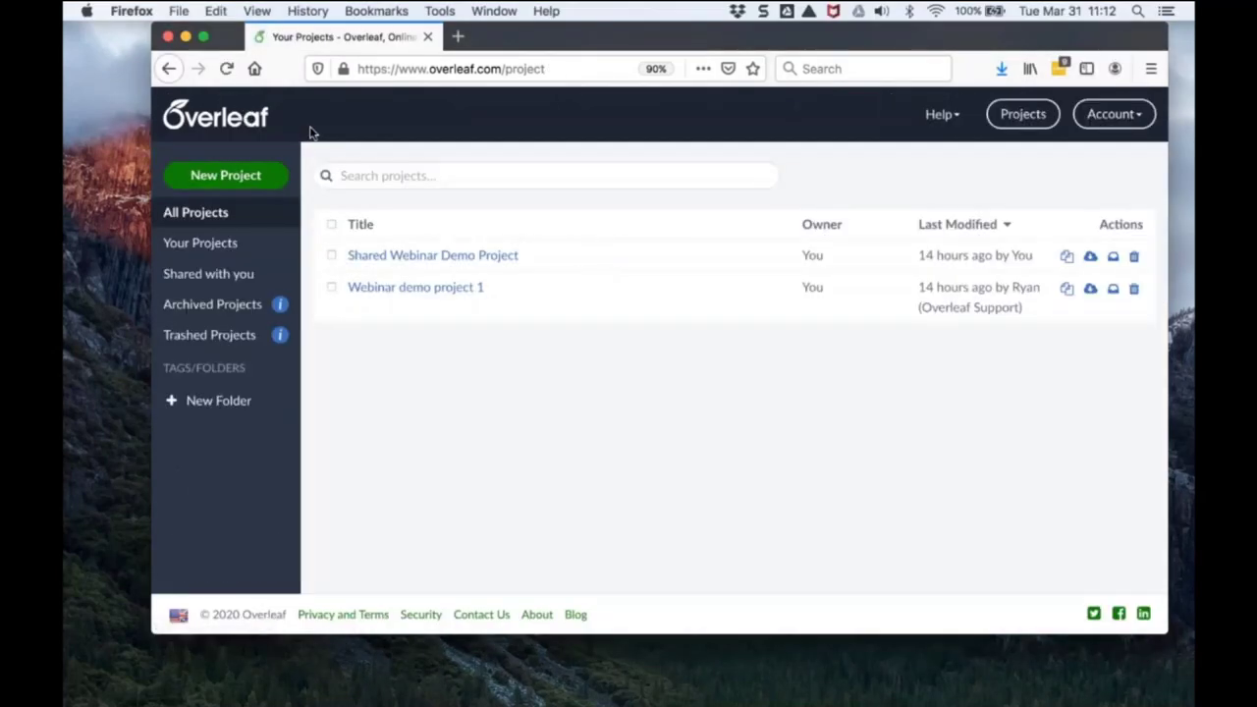
left_click(253, 179)
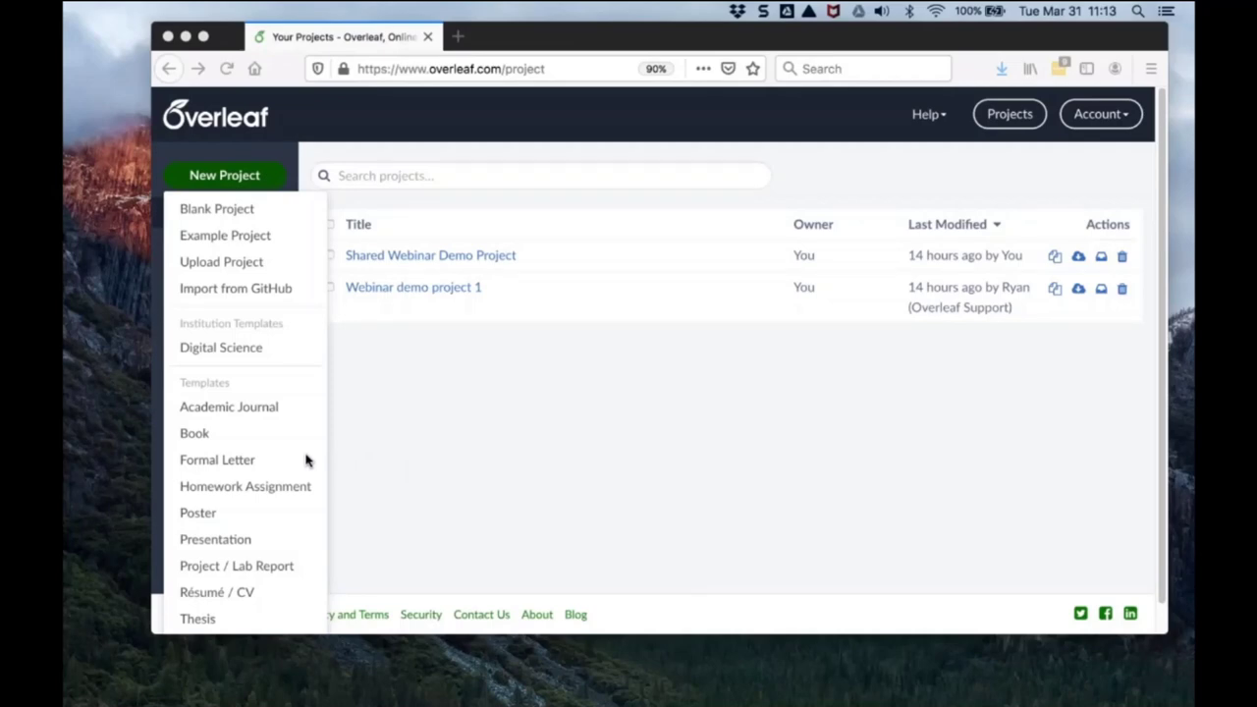
scroll(292, 493, "down", 2)
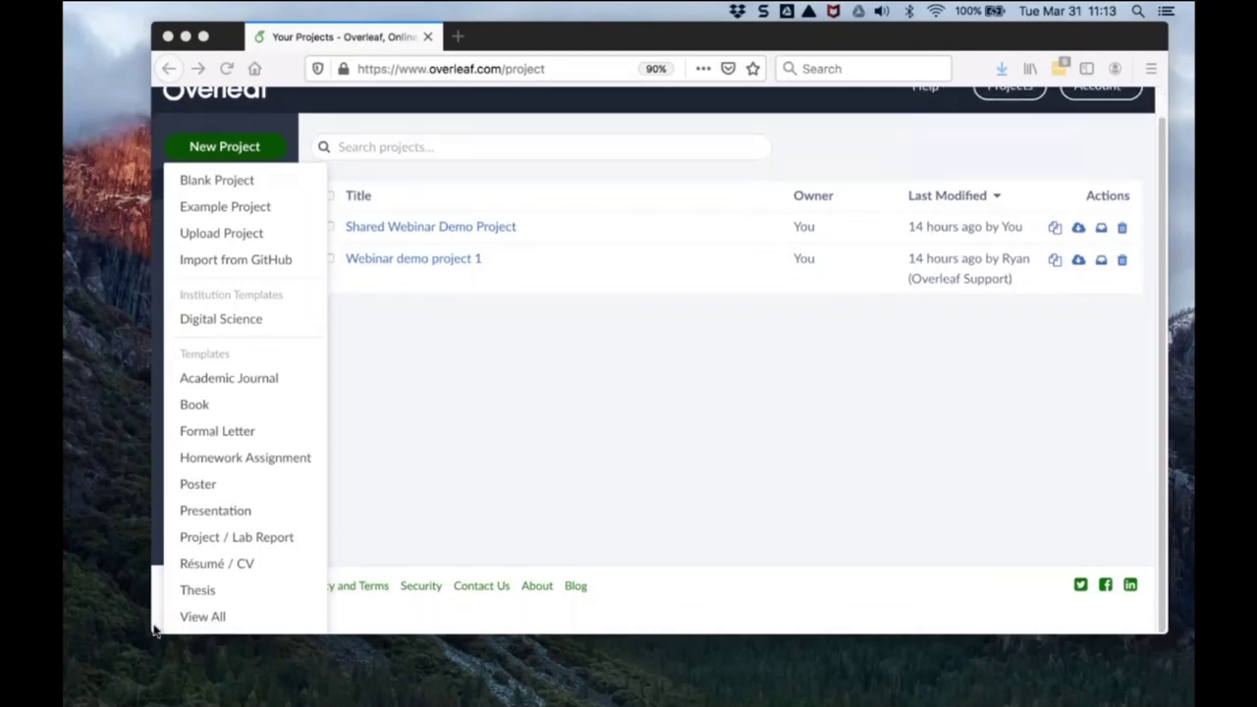
left_click_drag(154, 632, 65, 699)
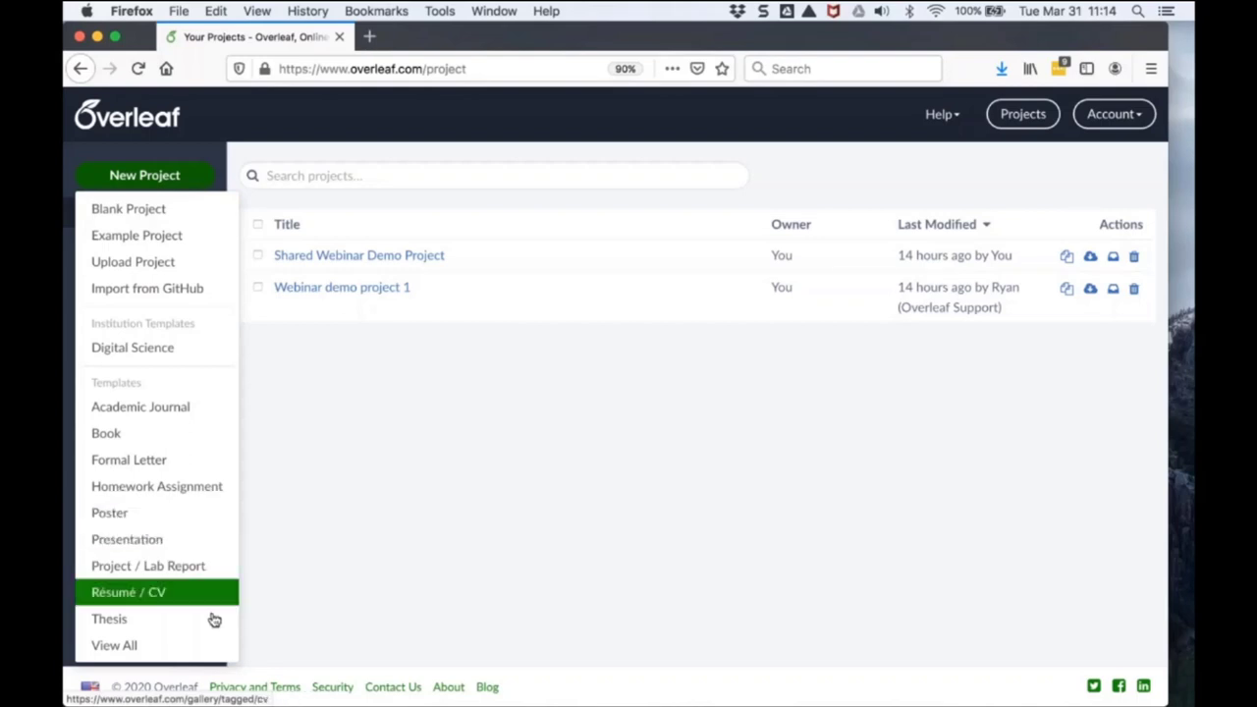
Close the New Project dropdown and reopen 'Webinar demo project 1'.
left_click(301, 392)
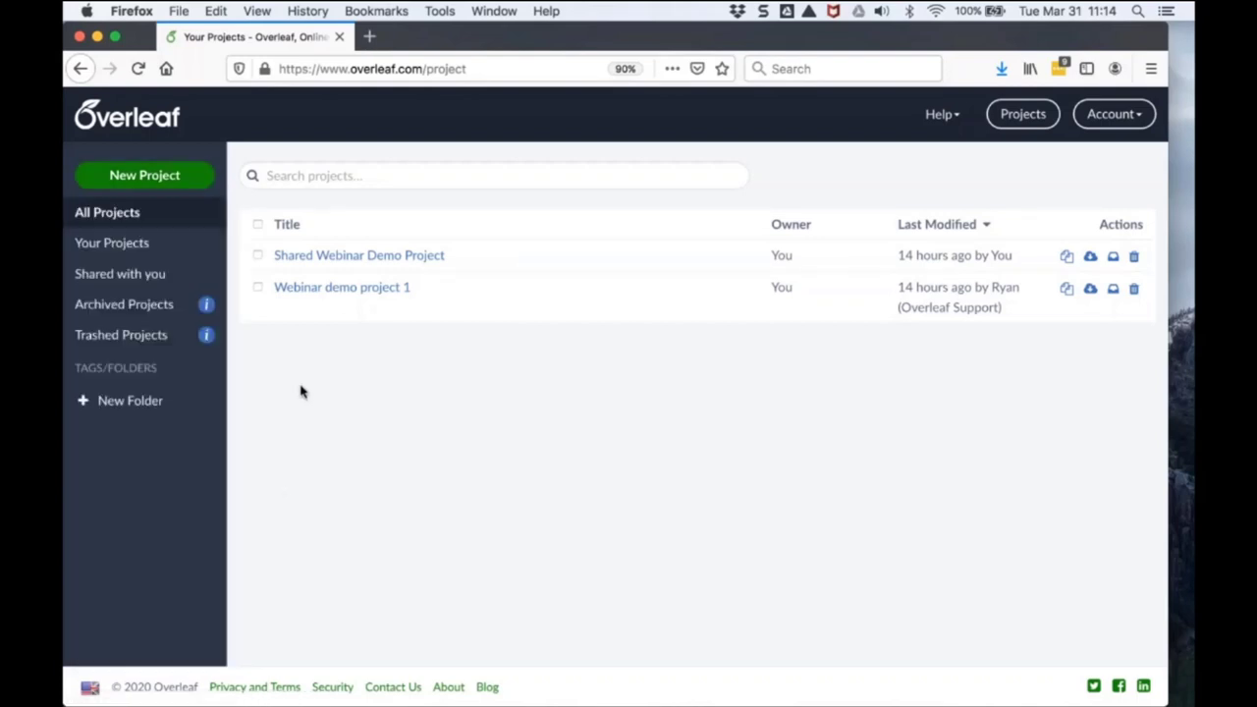
left_click(322, 290)
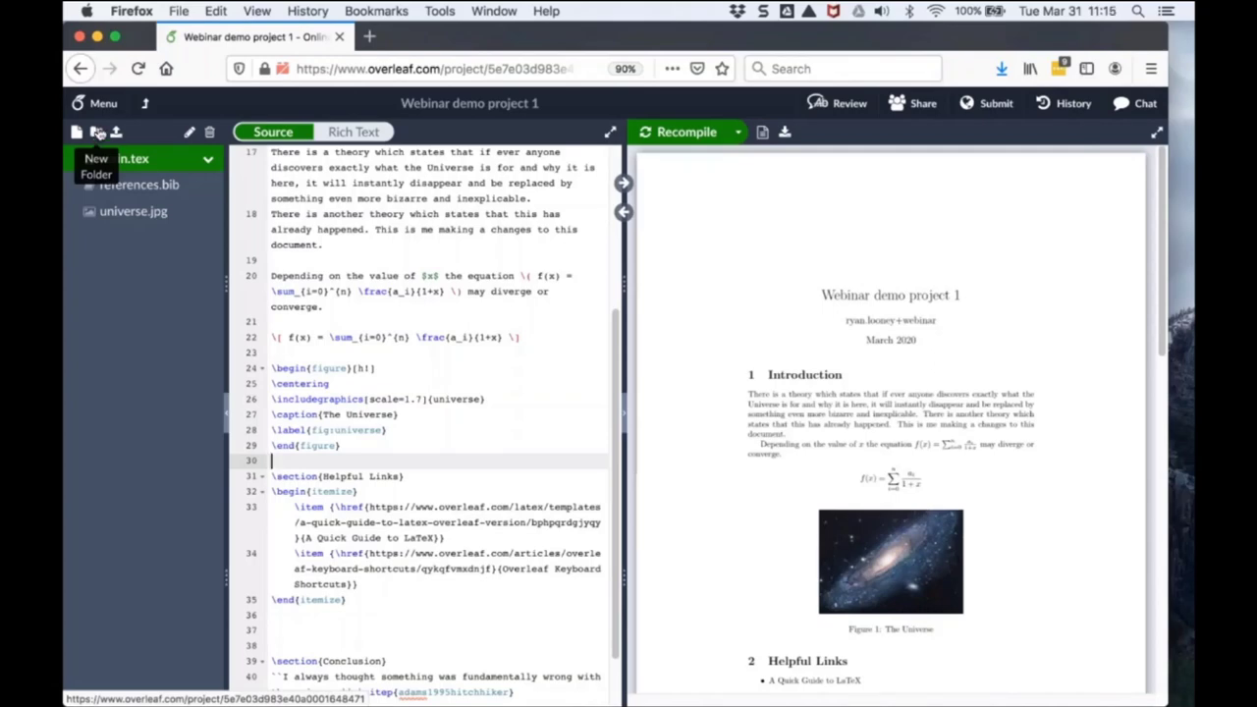
Create a folder named 'image' in the file tree and check its actions list.
left_click(98, 133)
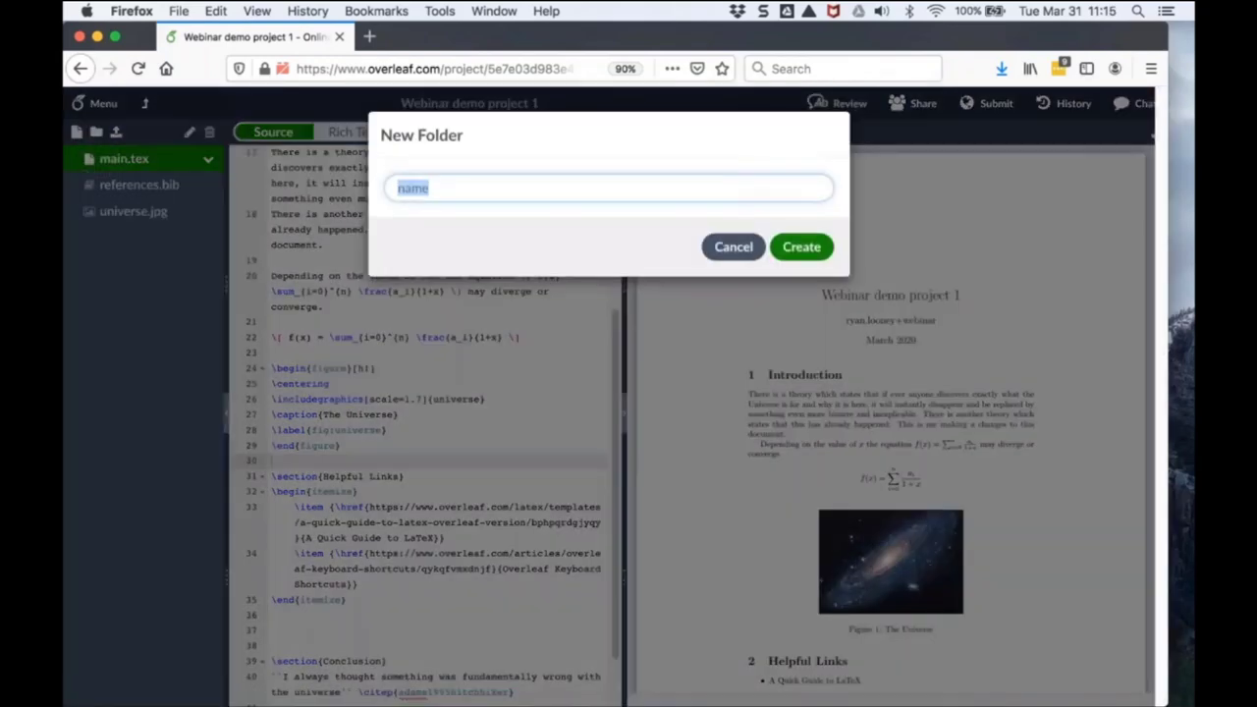
type("image")
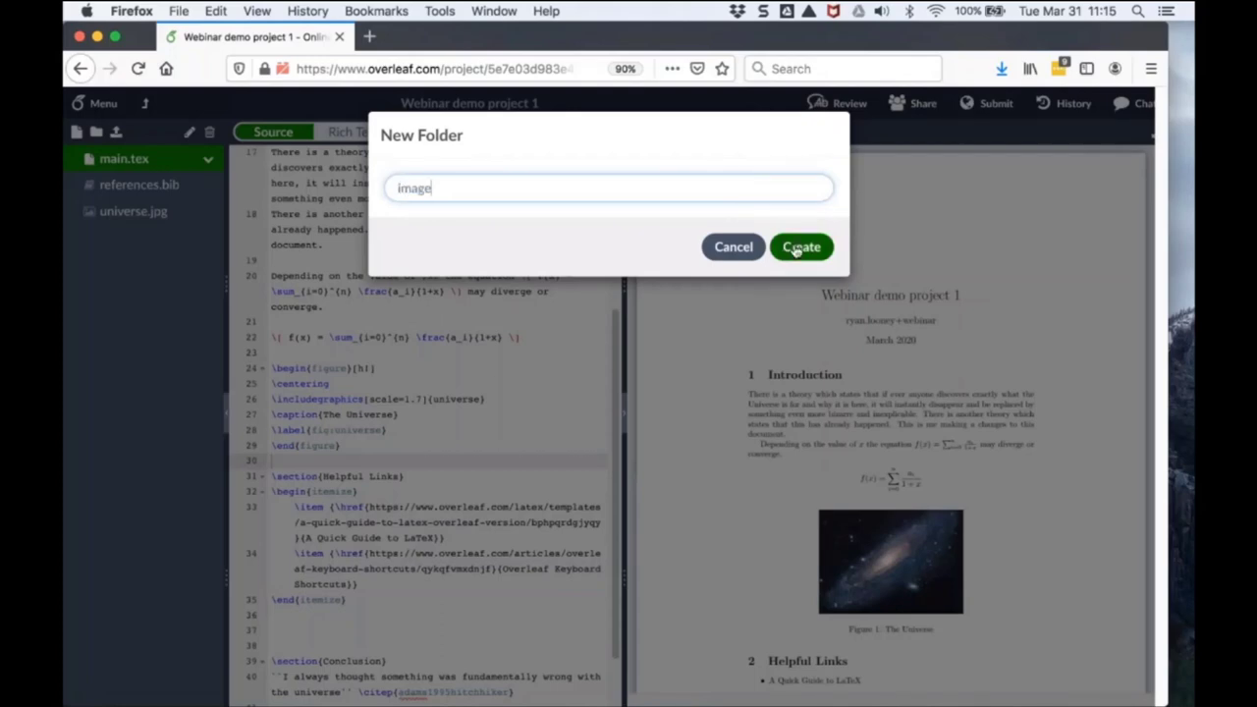
left_click(802, 246)
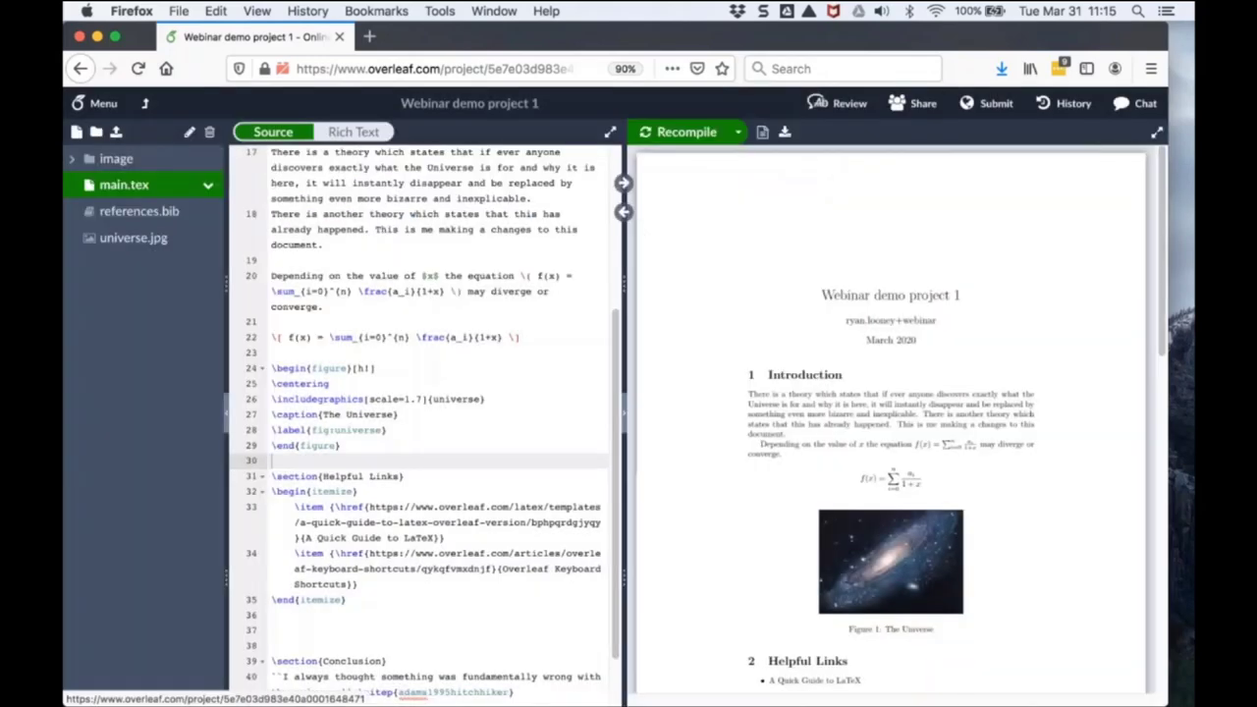
left_click(186, 163)
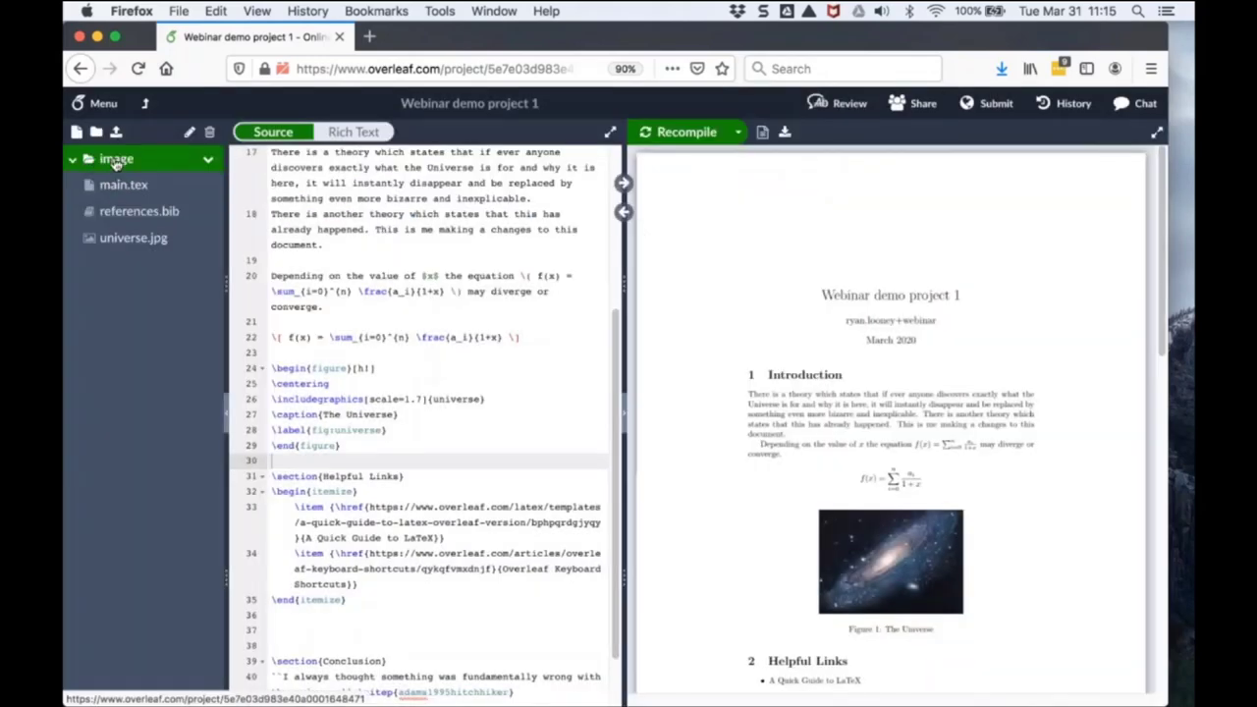
left_click(207, 160)
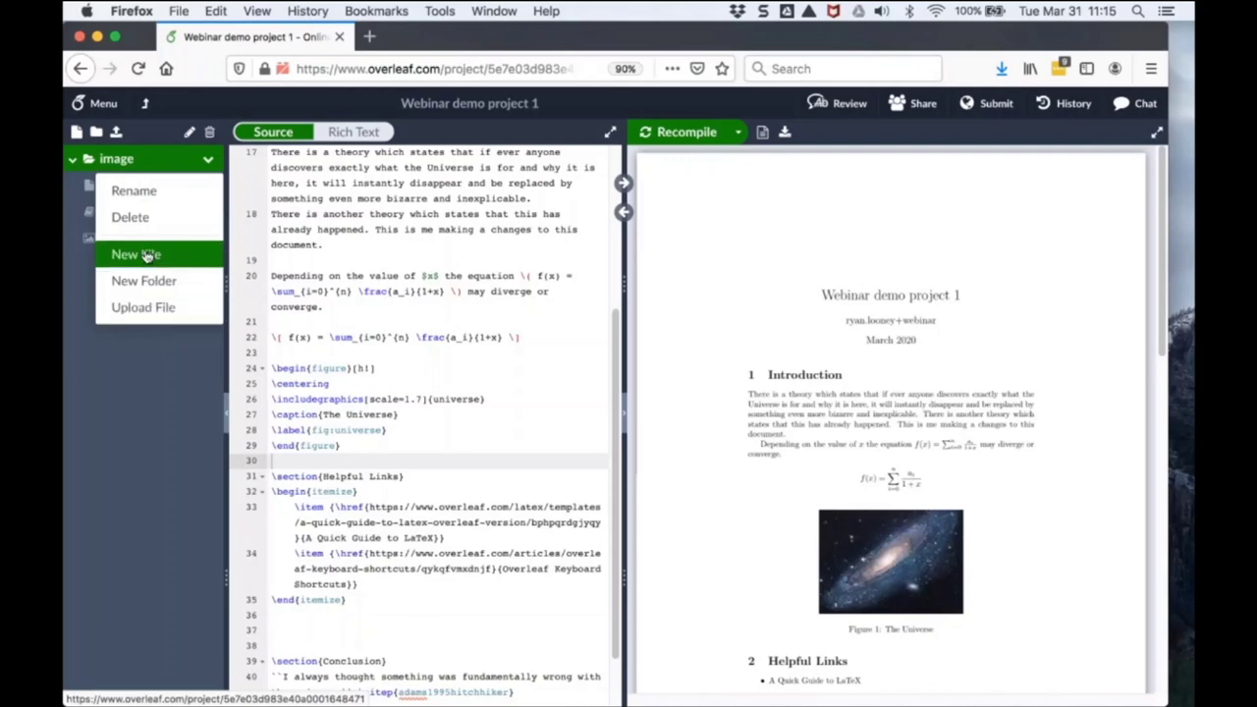
left_click(142, 448)
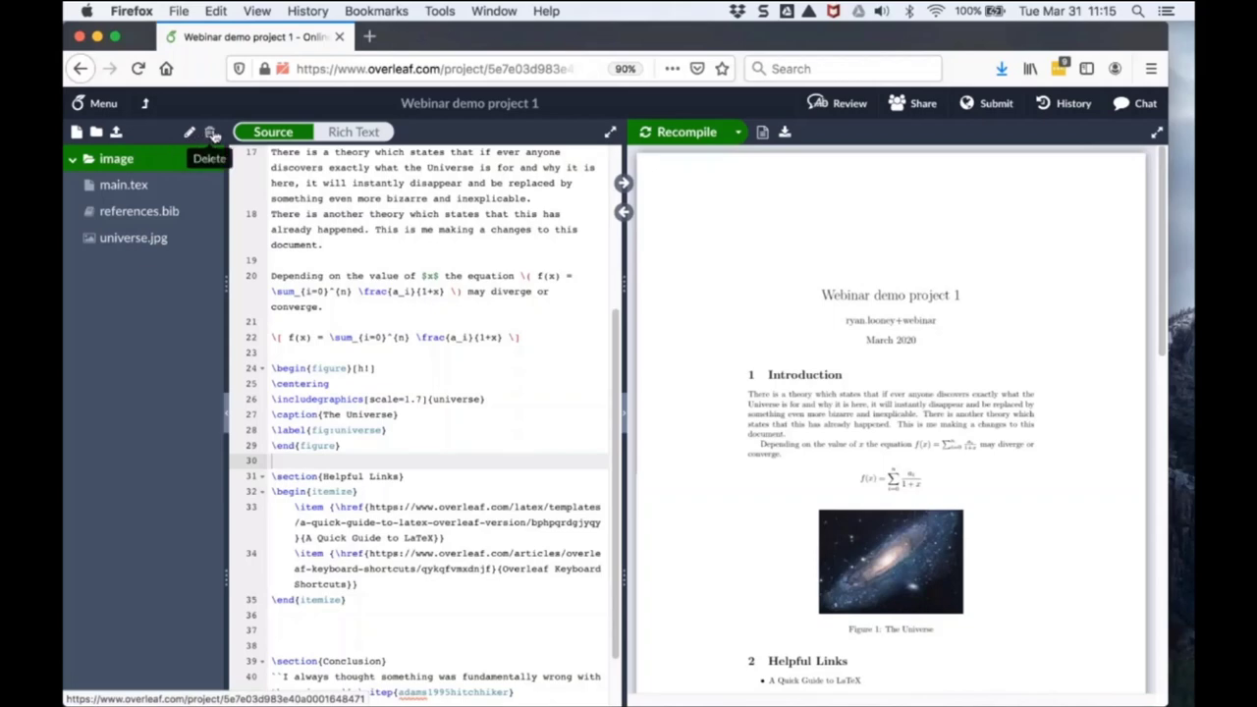
left_click(138, 185)
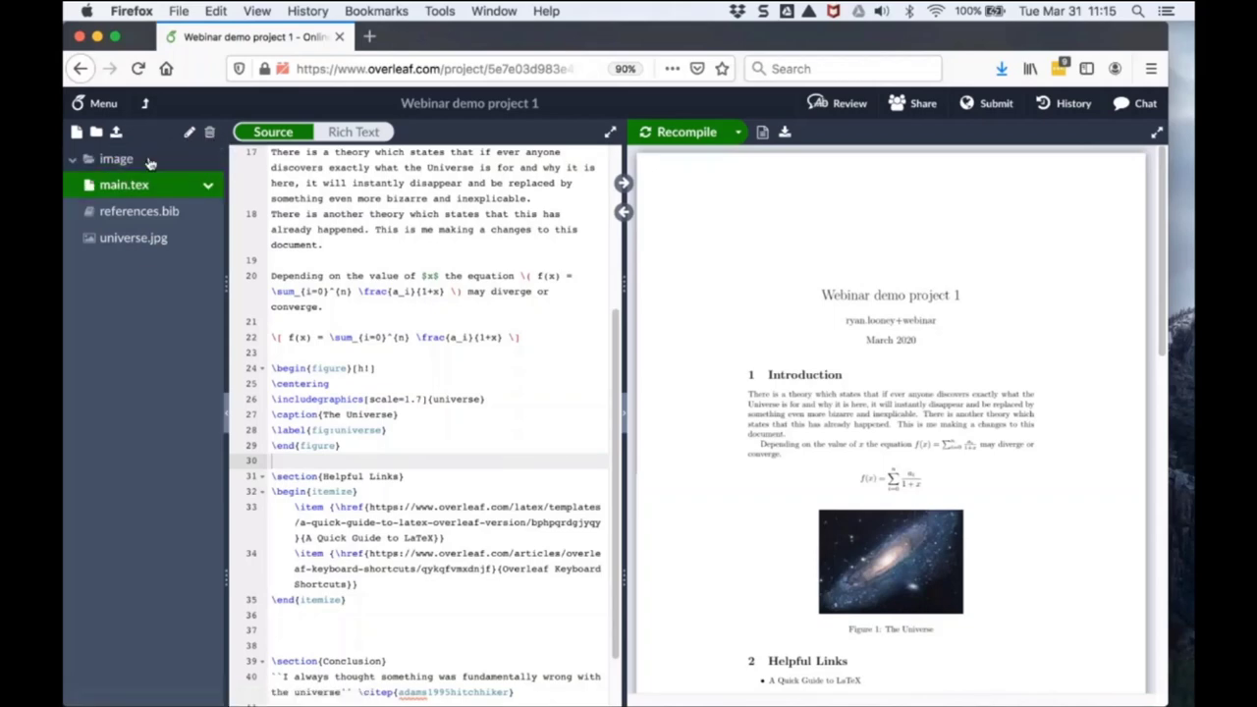
left_click(150, 160)
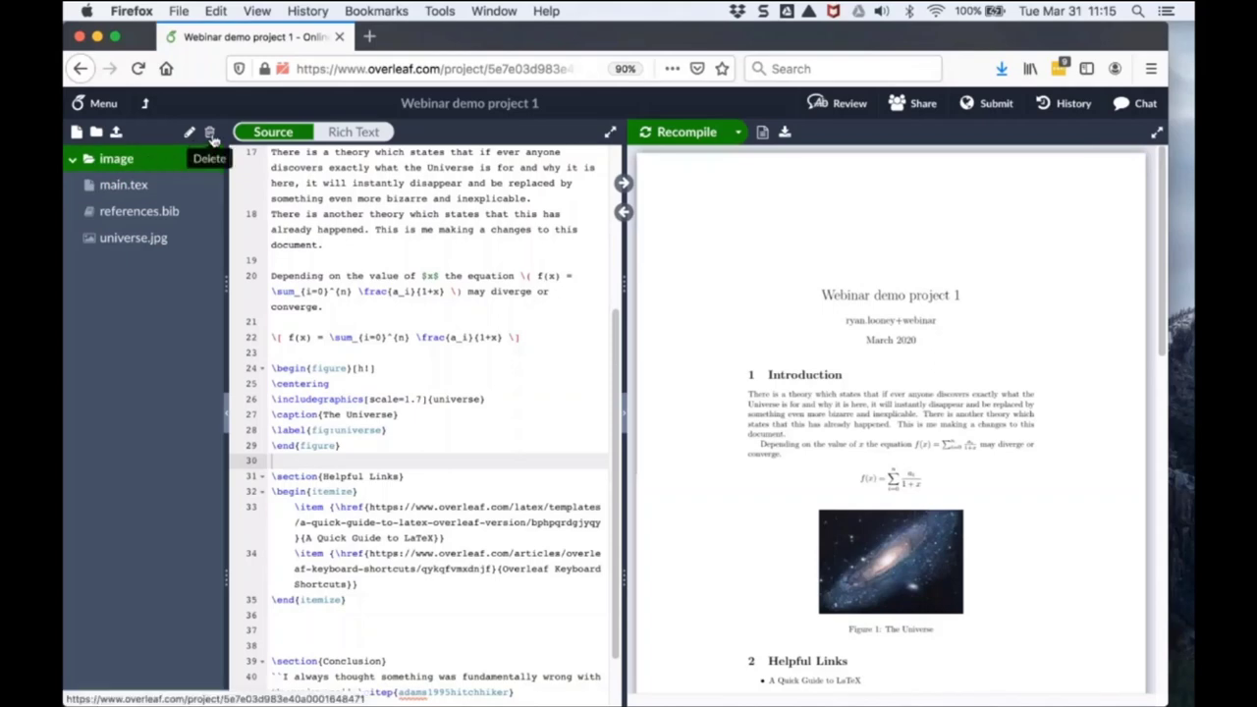
left_click(210, 135)
left_click(801, 281)
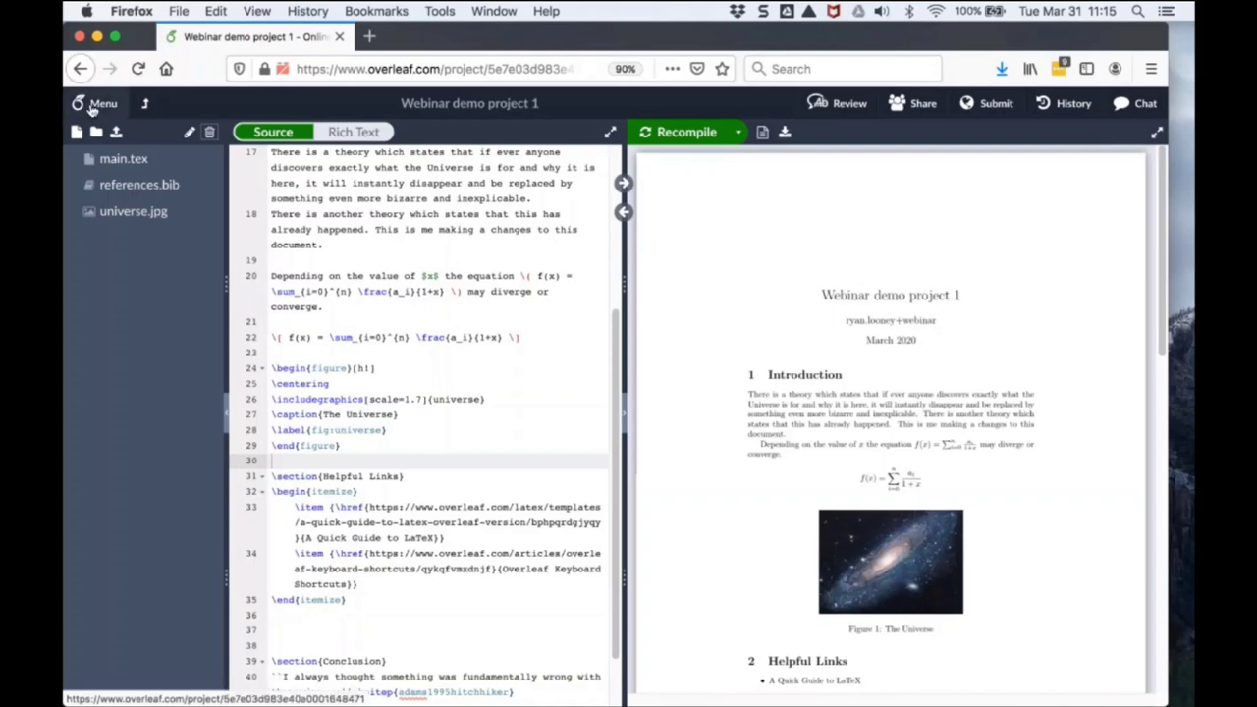
Open the project Menu and scroll through its Settings: pdfLaTeX compiler, textmate theme, 12px font.
left_click(99, 104)
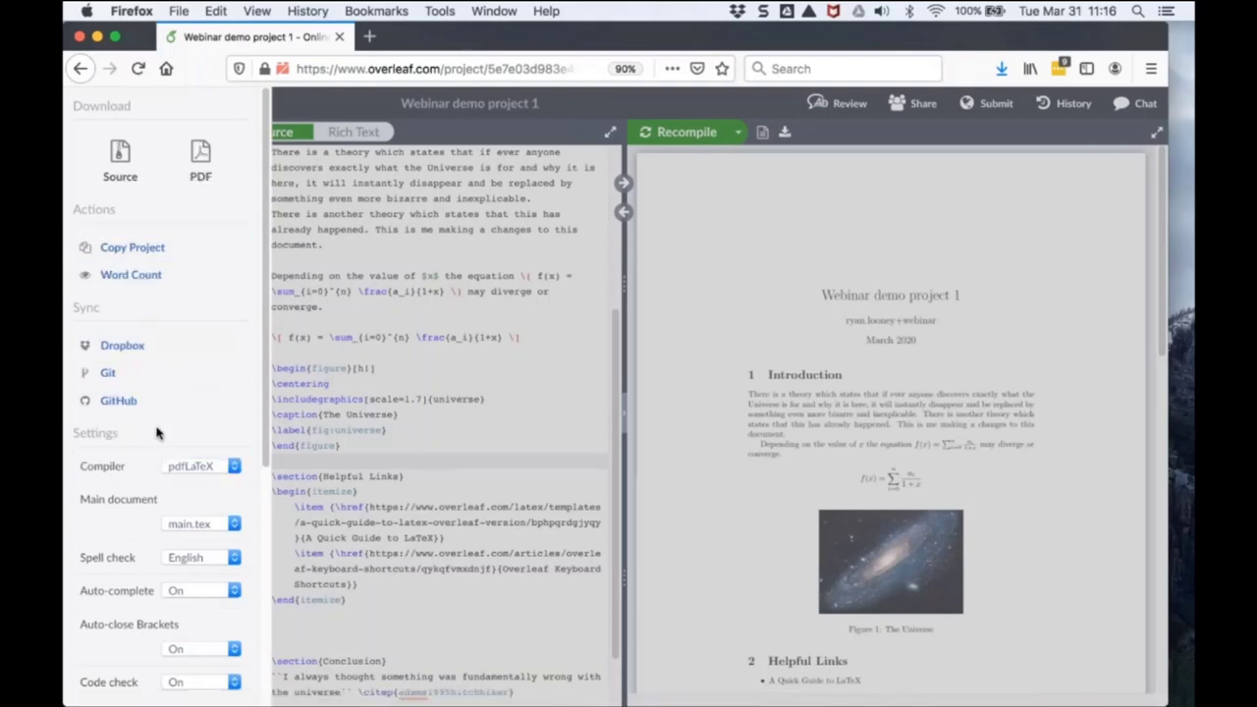
scroll(157, 432, "down", 5)
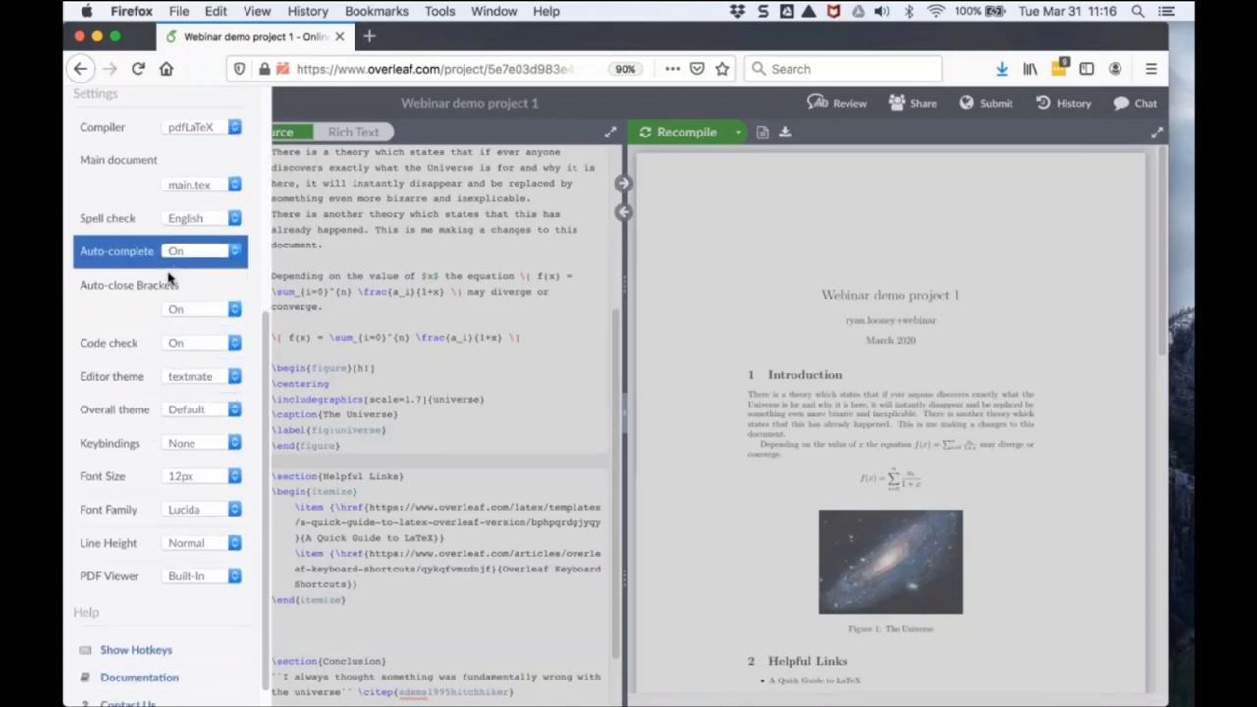
scroll(136, 298, "up", 1)
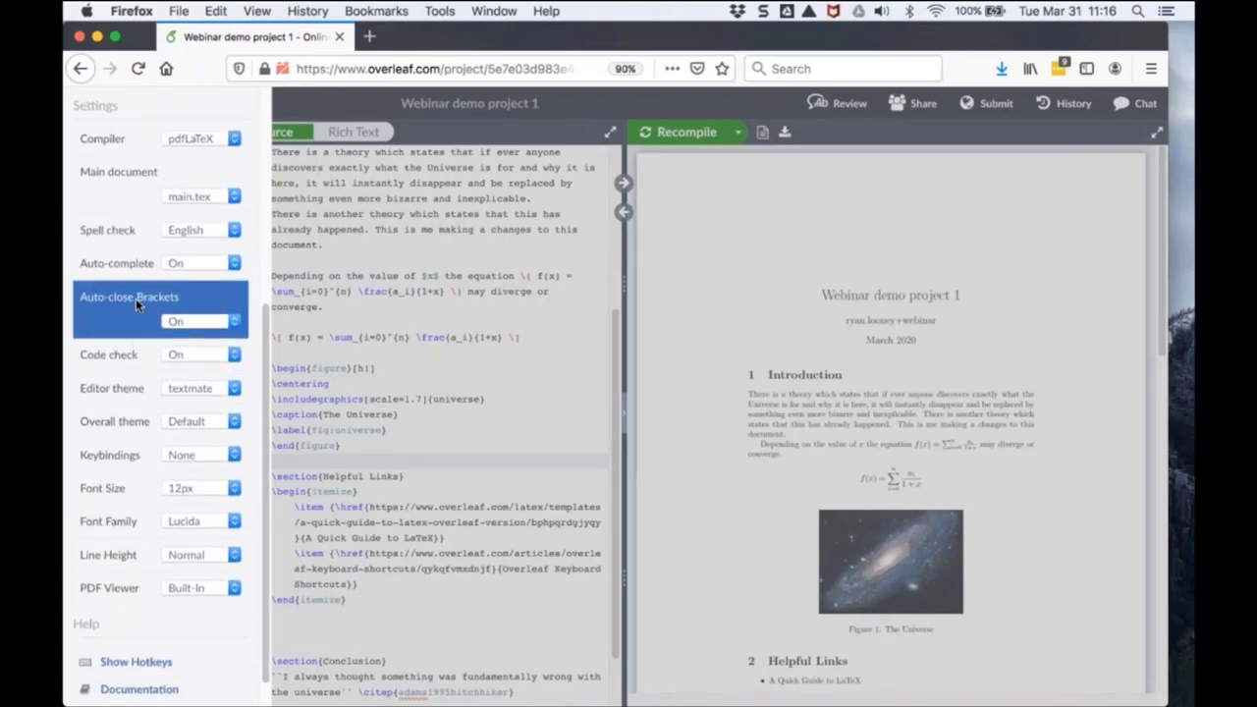
scroll(135, 298, "up", 1)
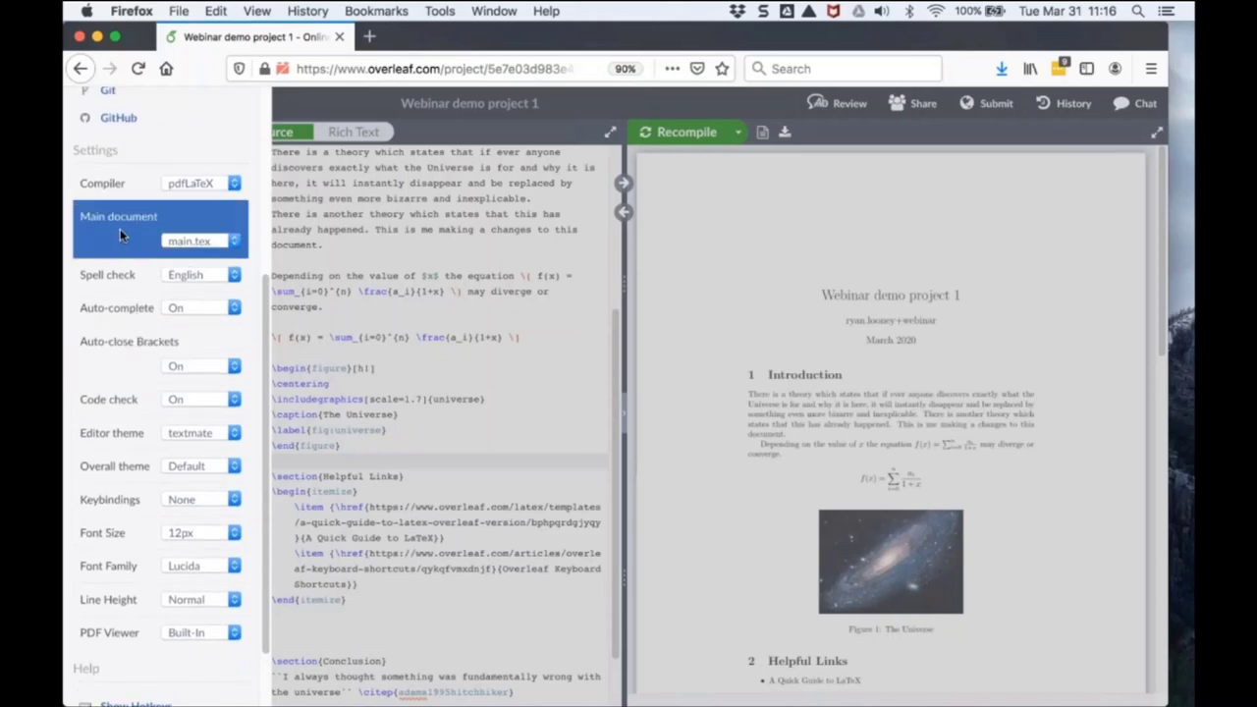
left_click(233, 244)
left_click(214, 213)
left_click(233, 243)
scroll(135, 429, "down", 3)
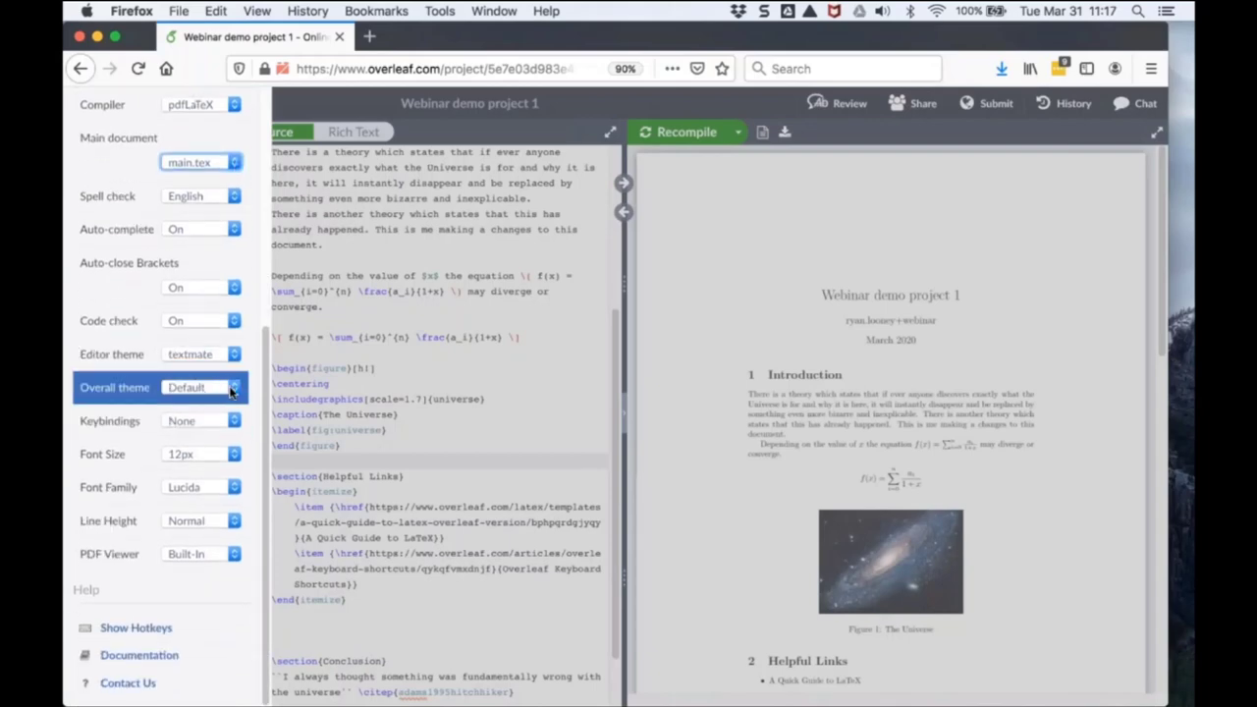
Switch the overall theme to Light and view the editor.
left_click(233, 391)
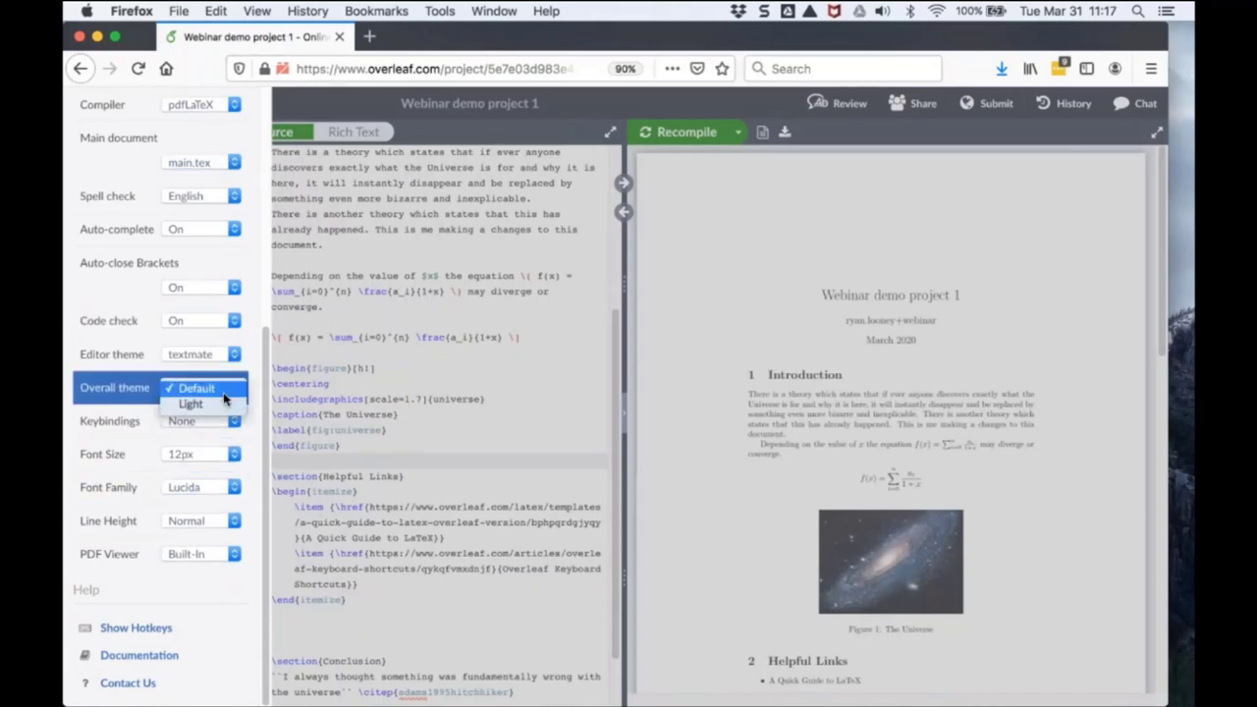
left_click(226, 406)
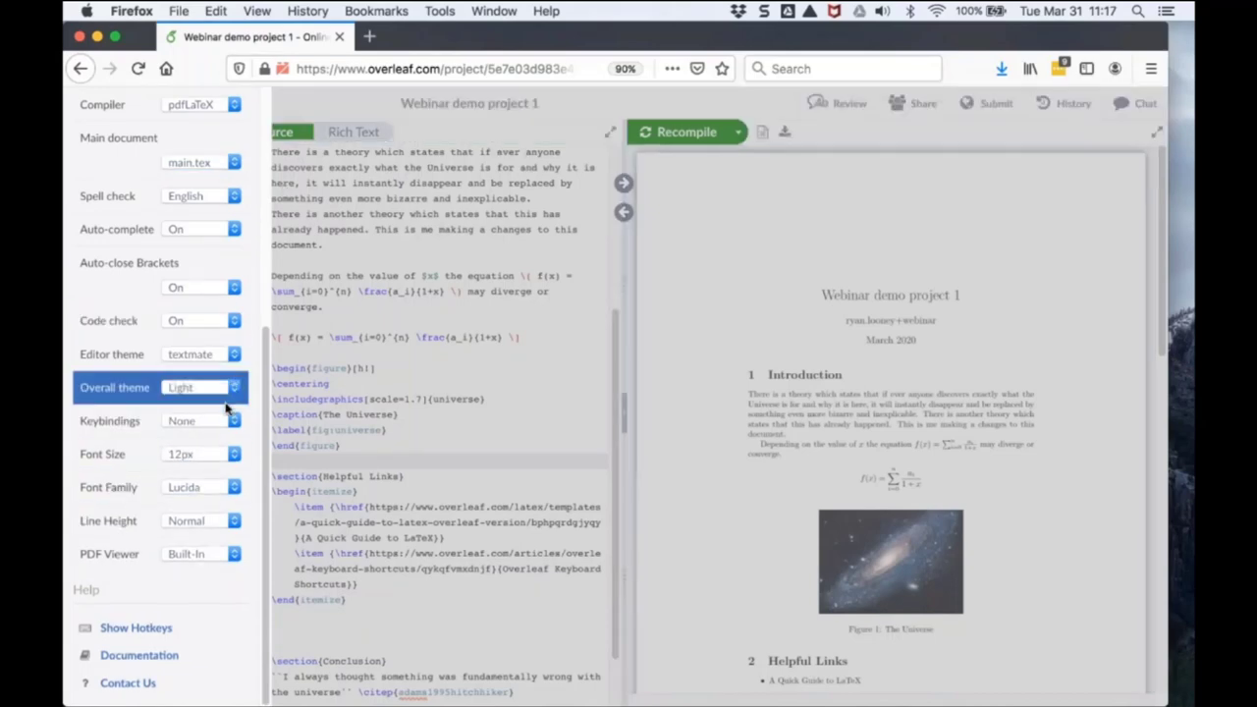
left_click(527, 263)
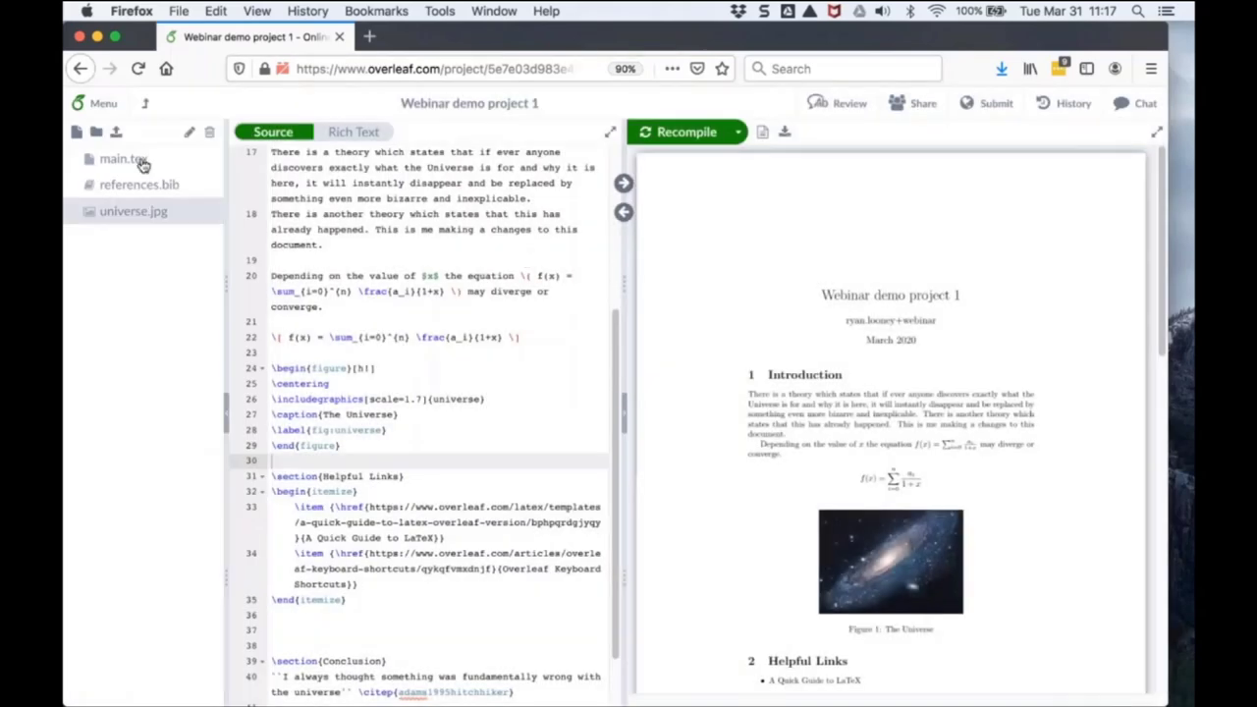
Change the editor theme to solarized dark and view the dark editor.
left_click(100, 106)
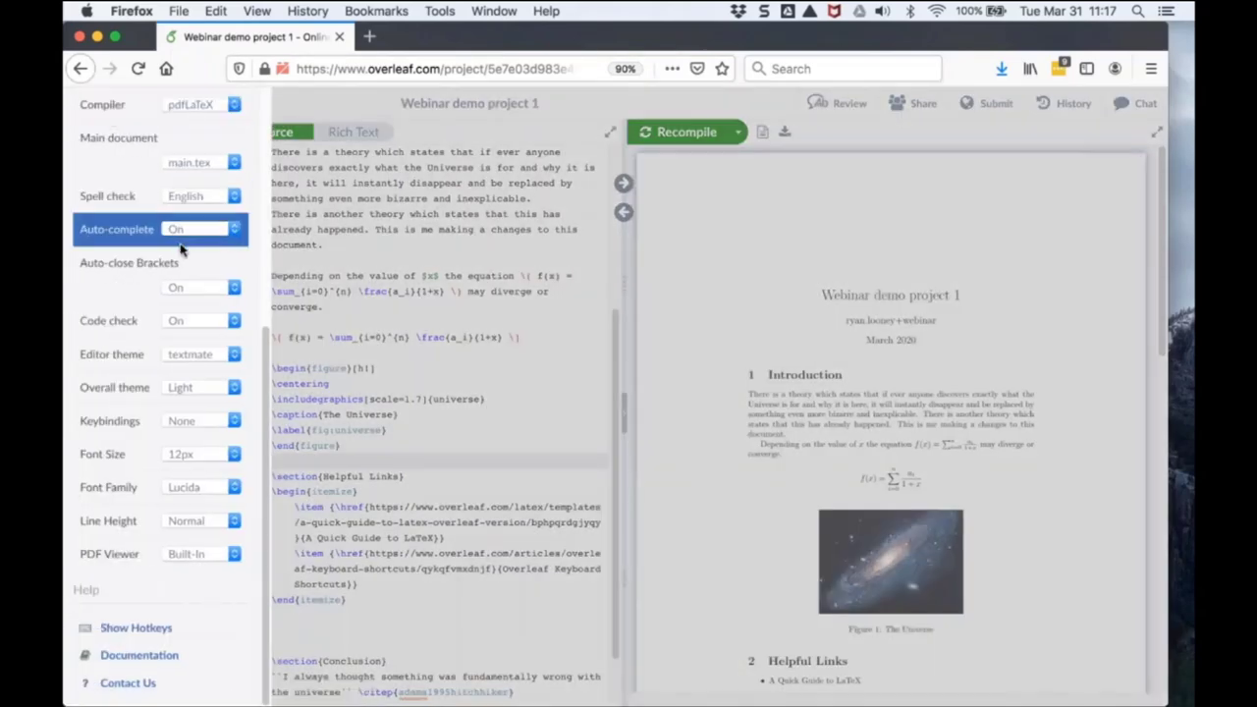
left_click(237, 356)
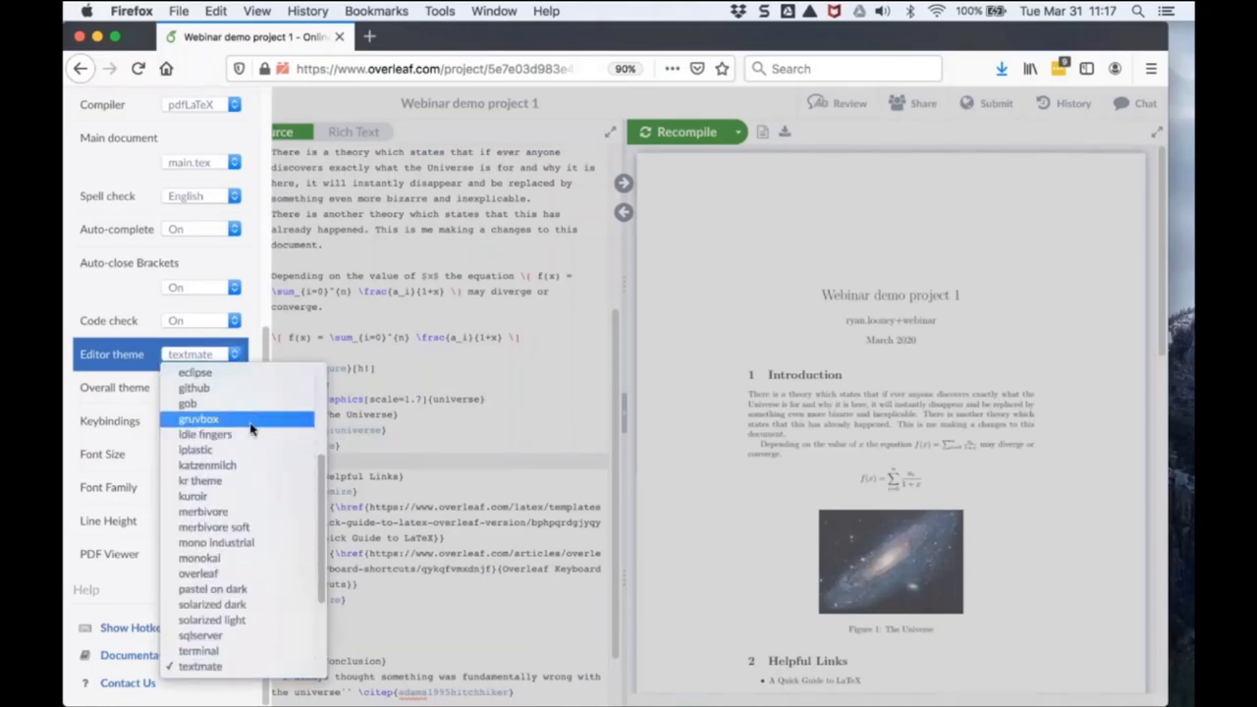
left_click(246, 605)
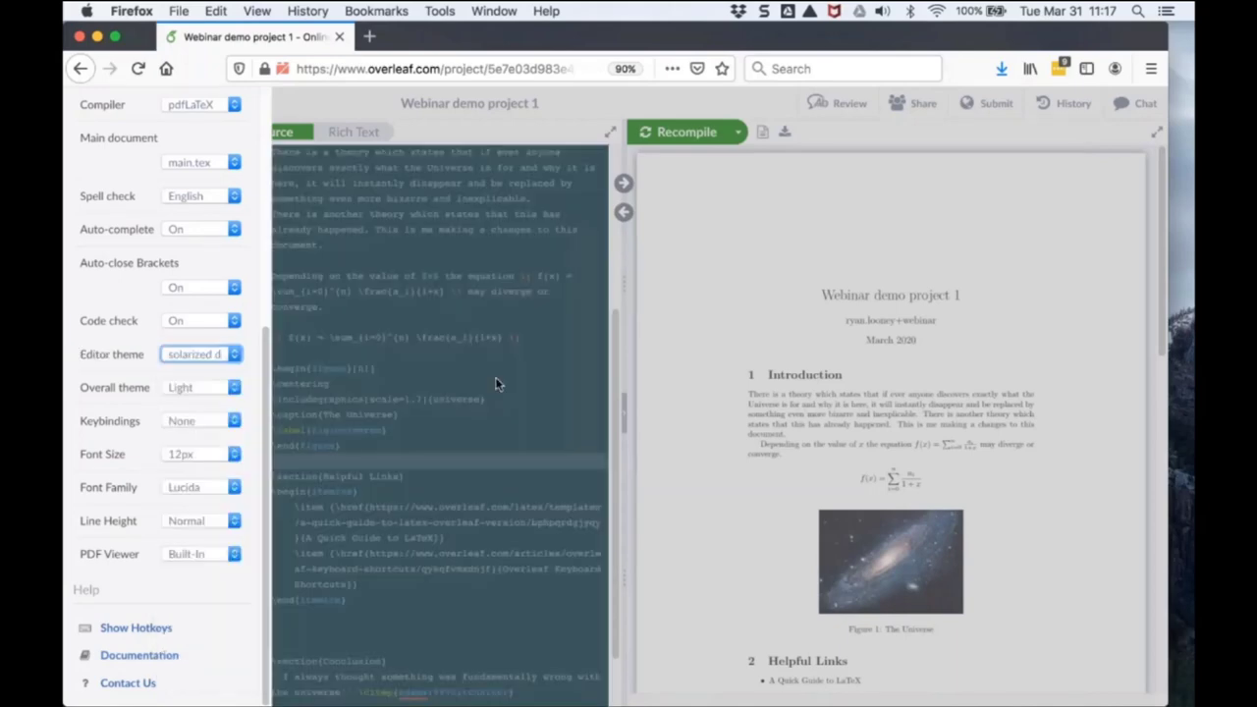
left_click(523, 367)
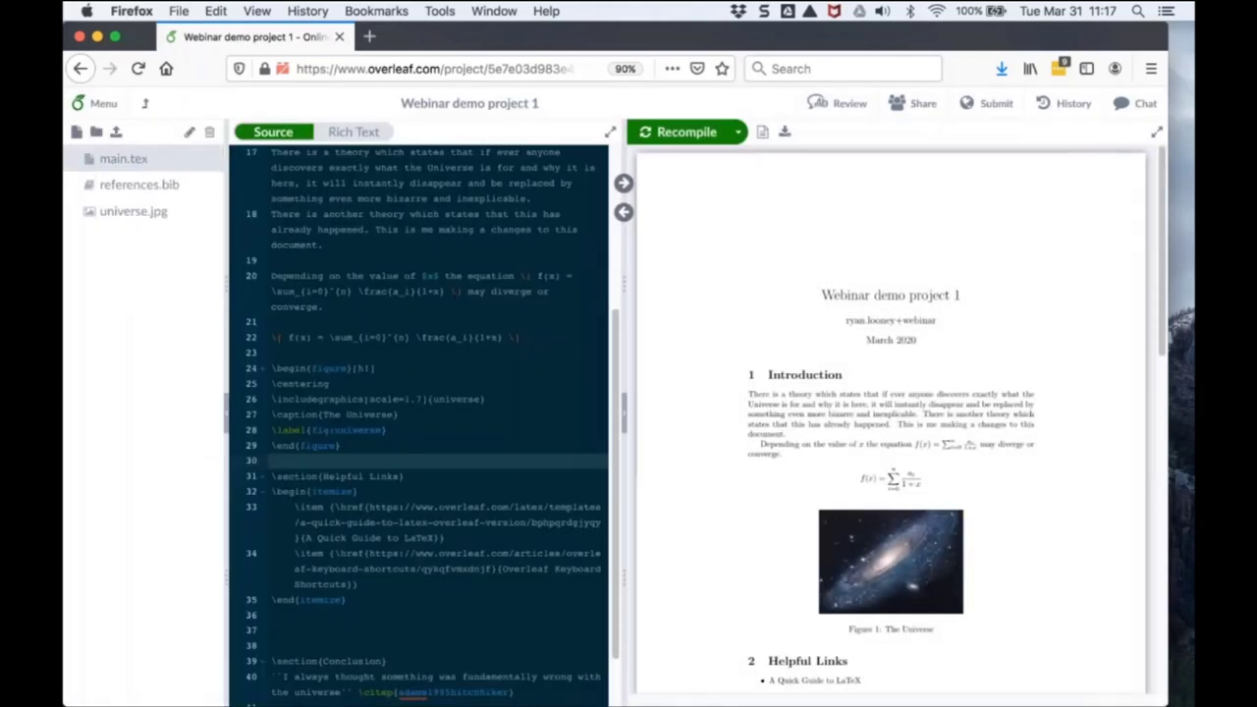
Set the editor theme back to overleaf and the overall theme to Default.
left_click(98, 103)
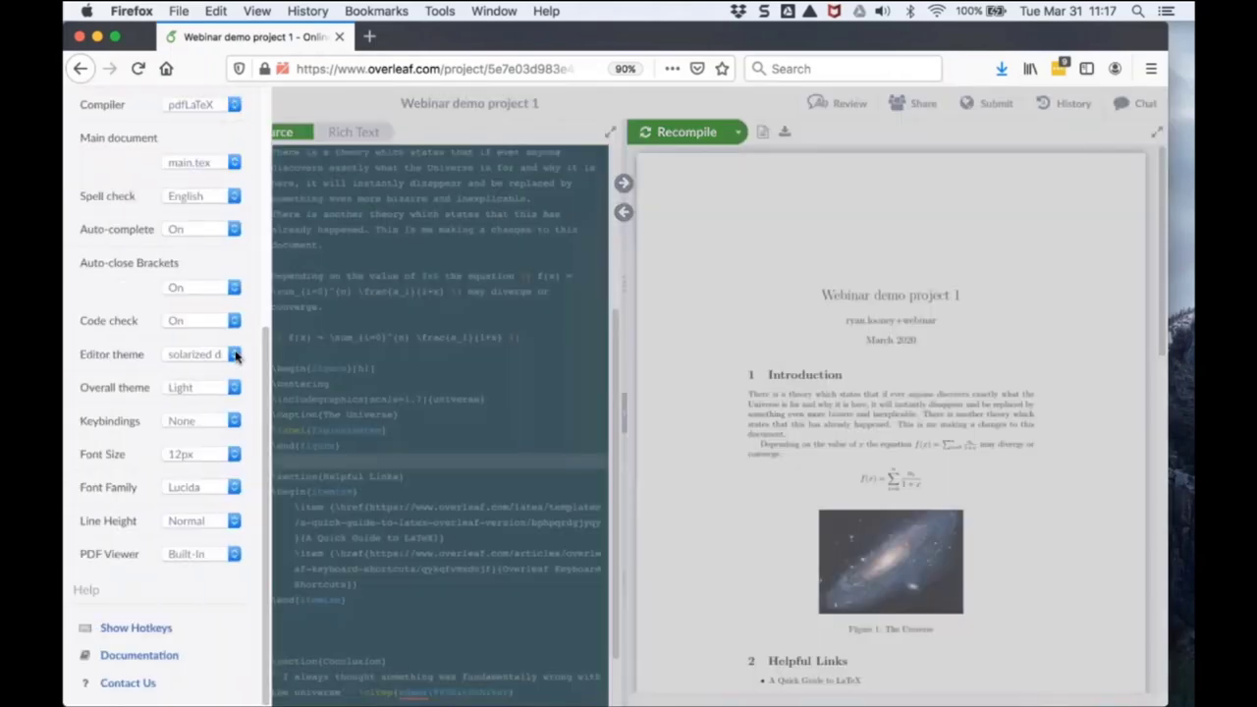
left_click(236, 356)
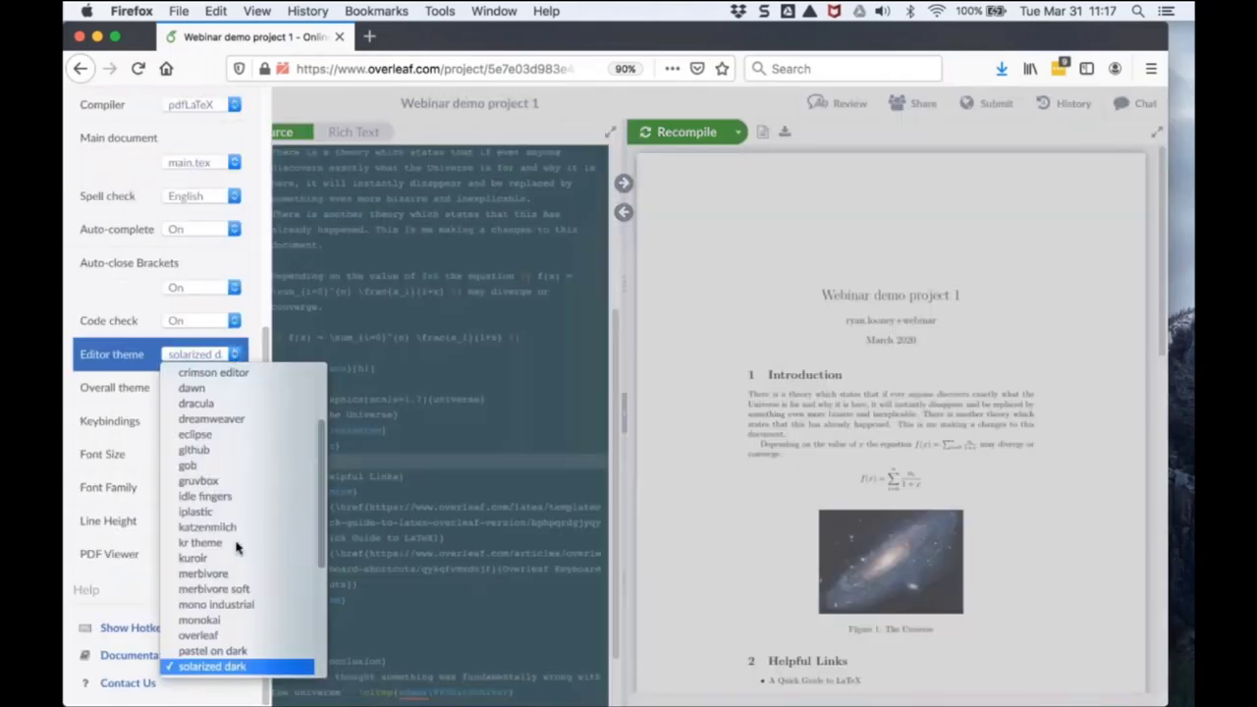
left_click(199, 635)
left_click(201, 387)
left_click(200, 374)
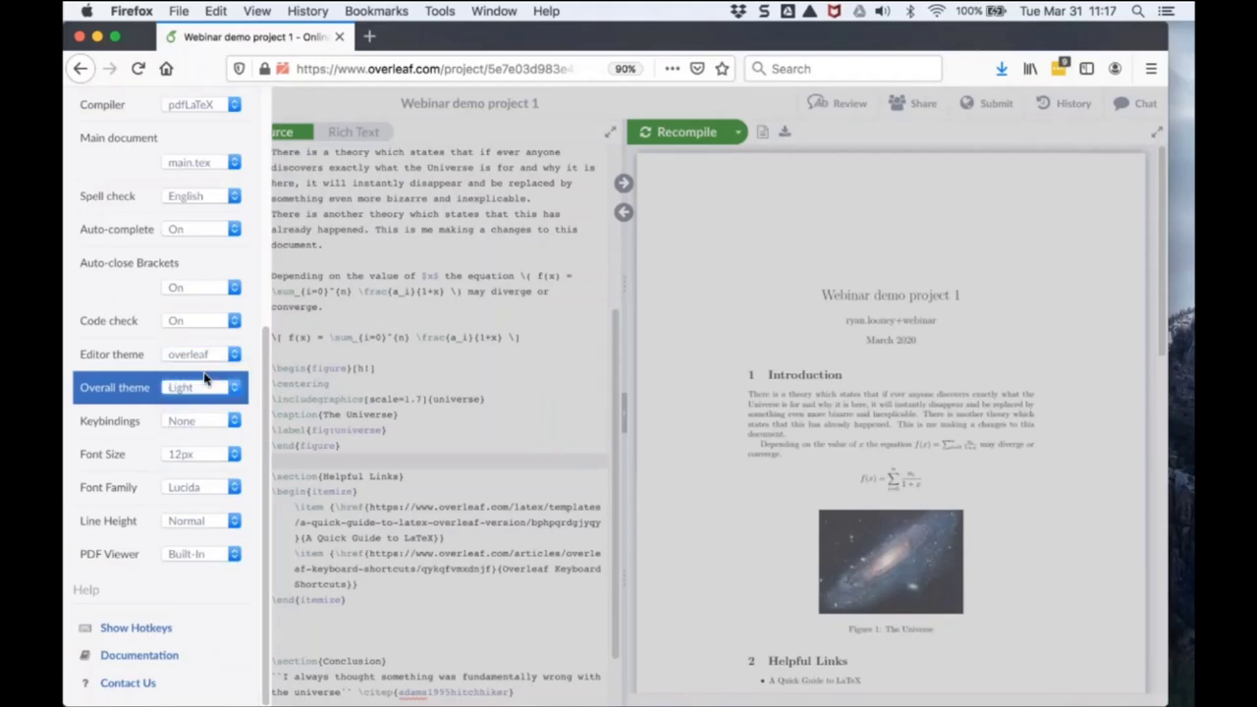
left_click(556, 410)
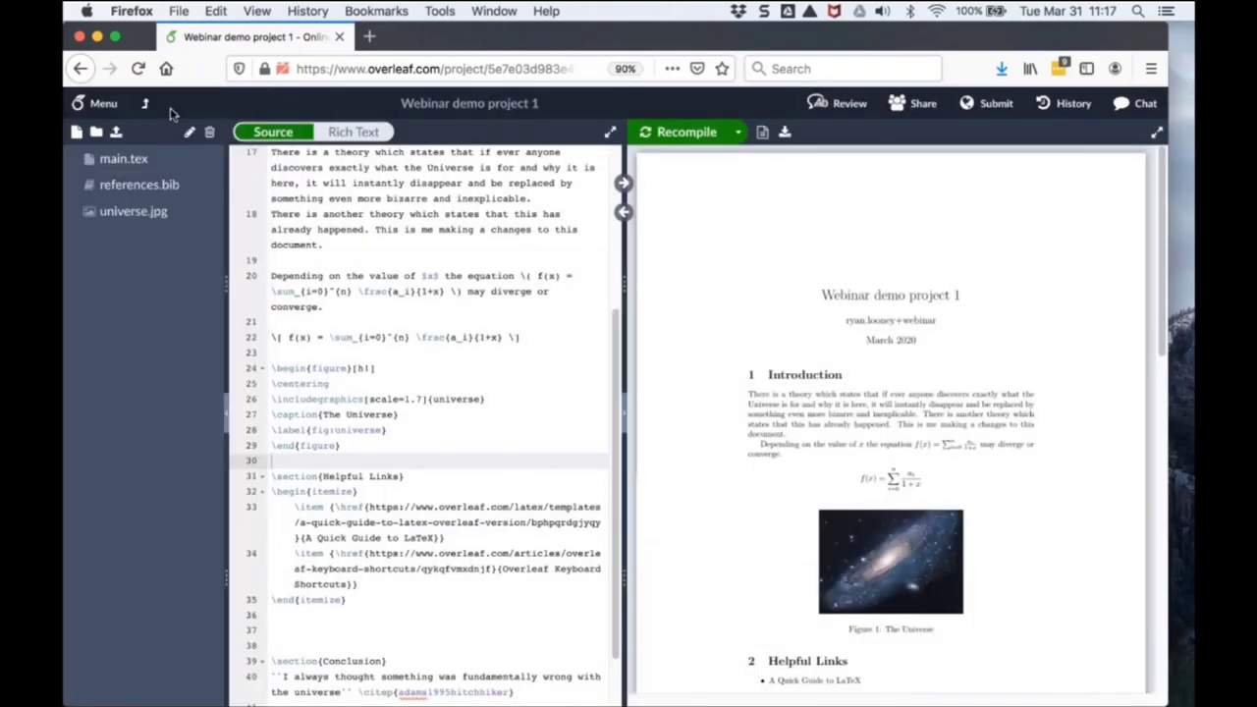
left_click(98, 103)
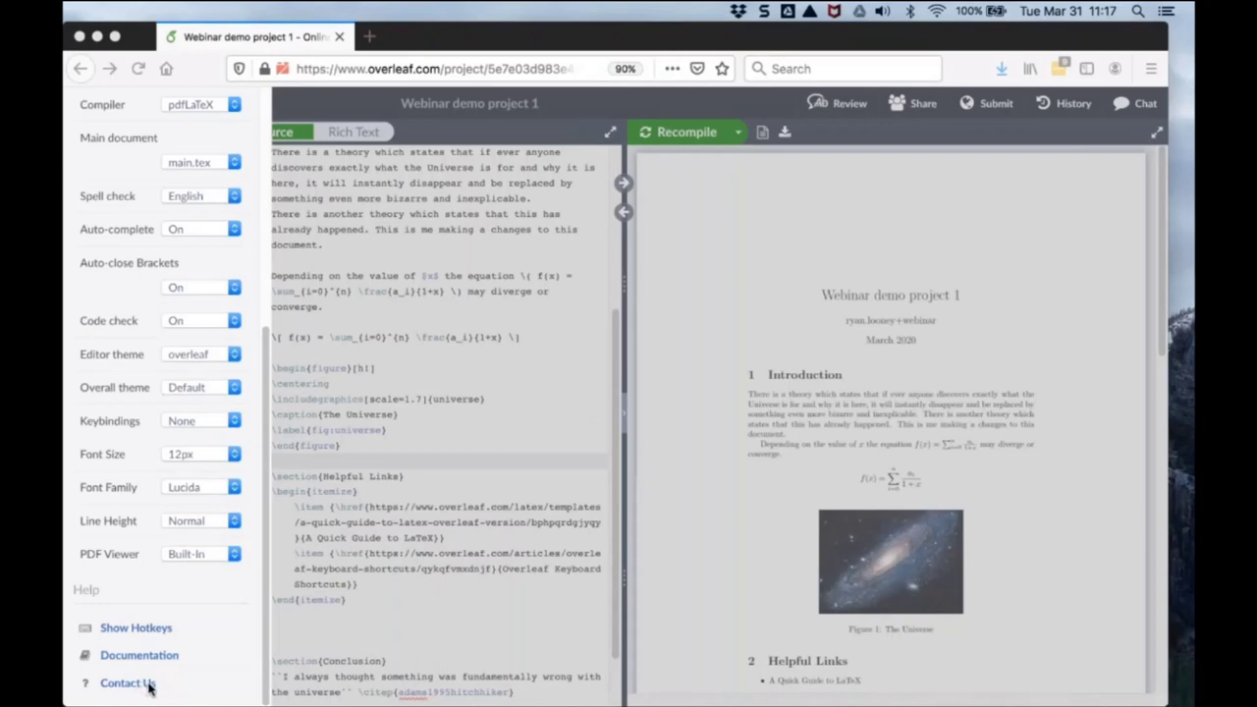
left_click(147, 685)
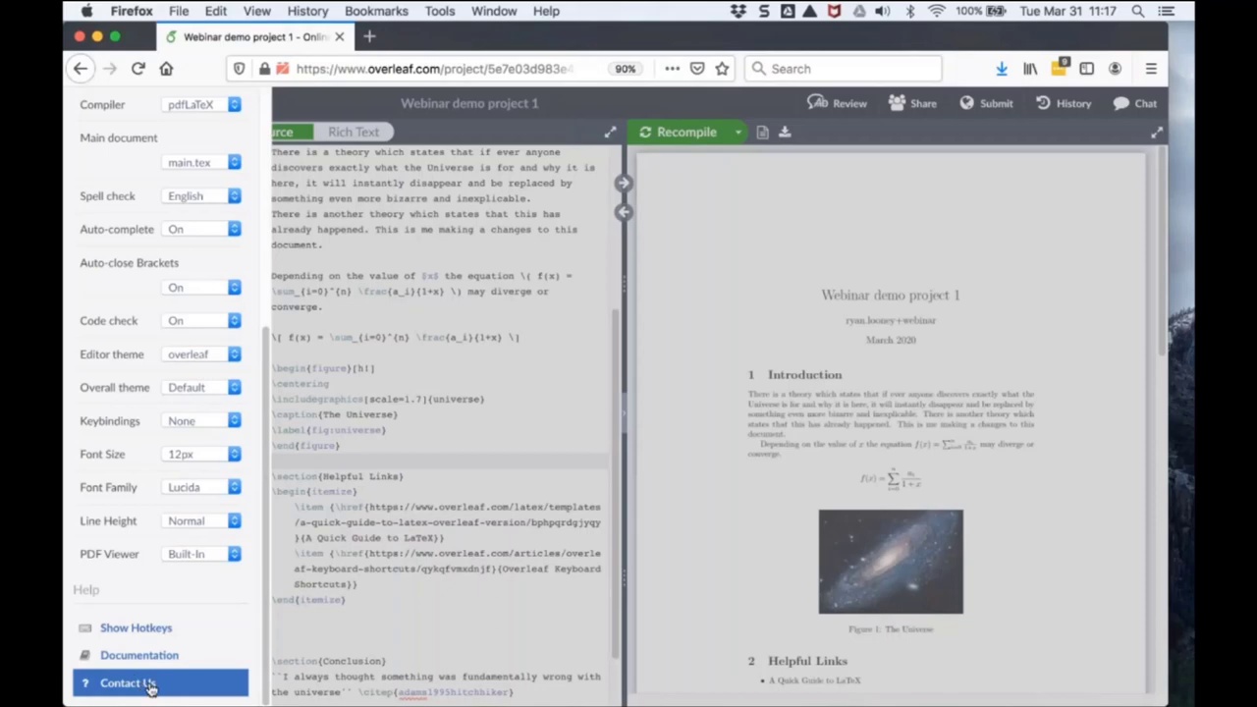
left_click(150, 686)
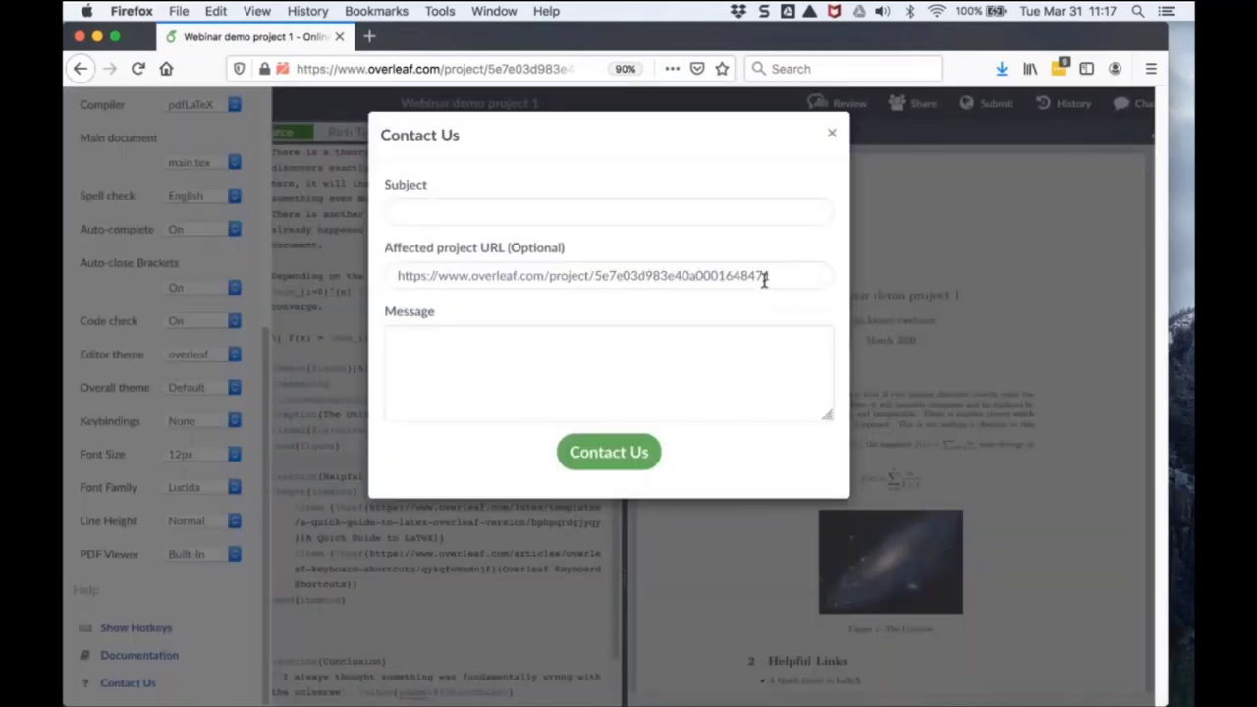
left_click_drag(768, 276, 388, 265)
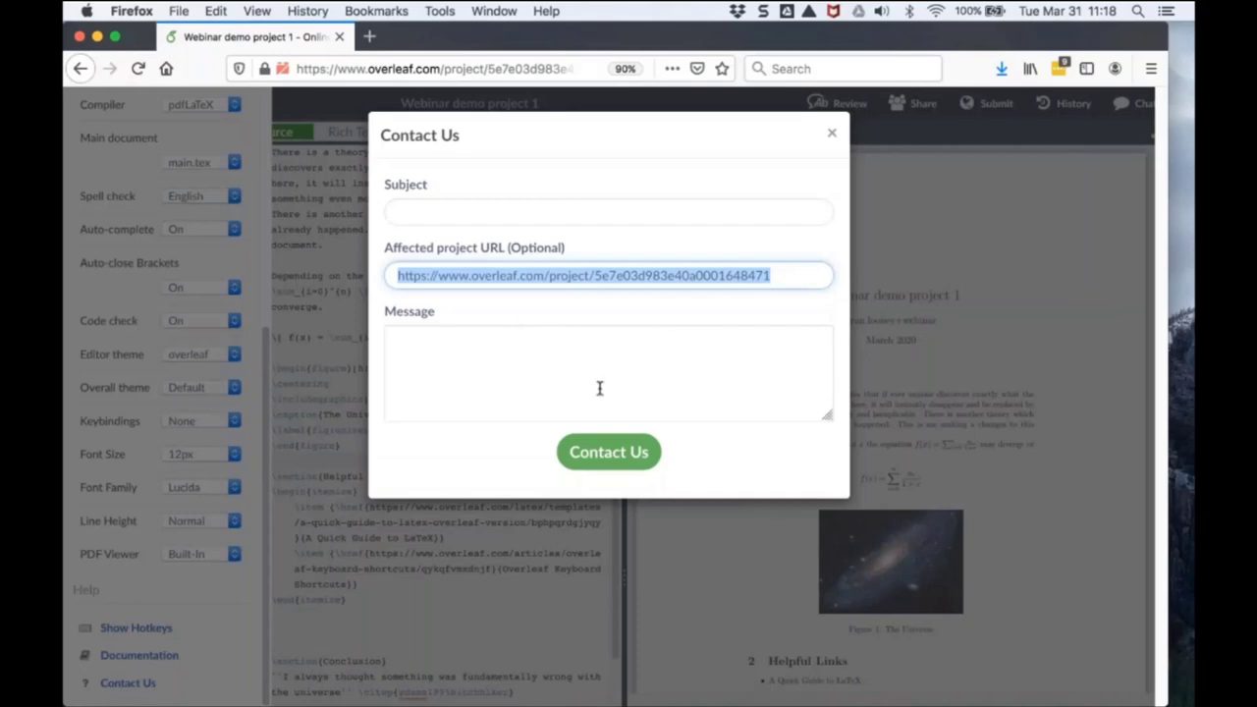
left_click(830, 138)
left_click(465, 491)
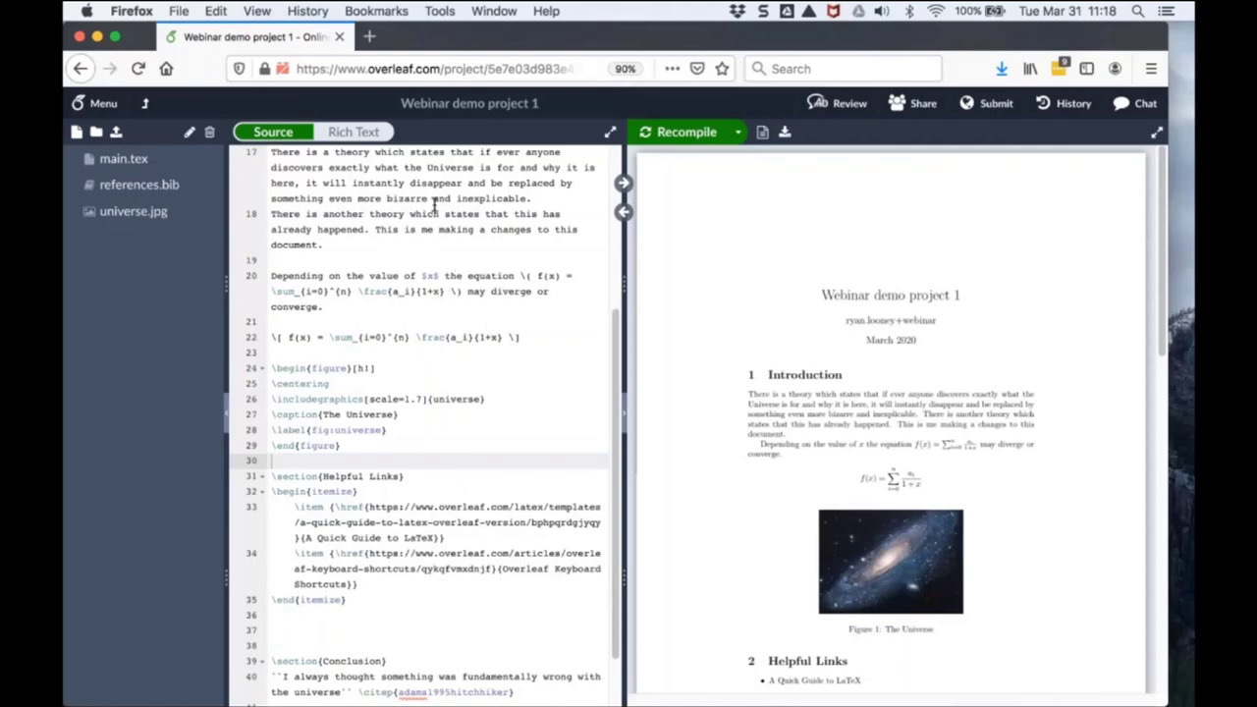
left_click(362, 133)
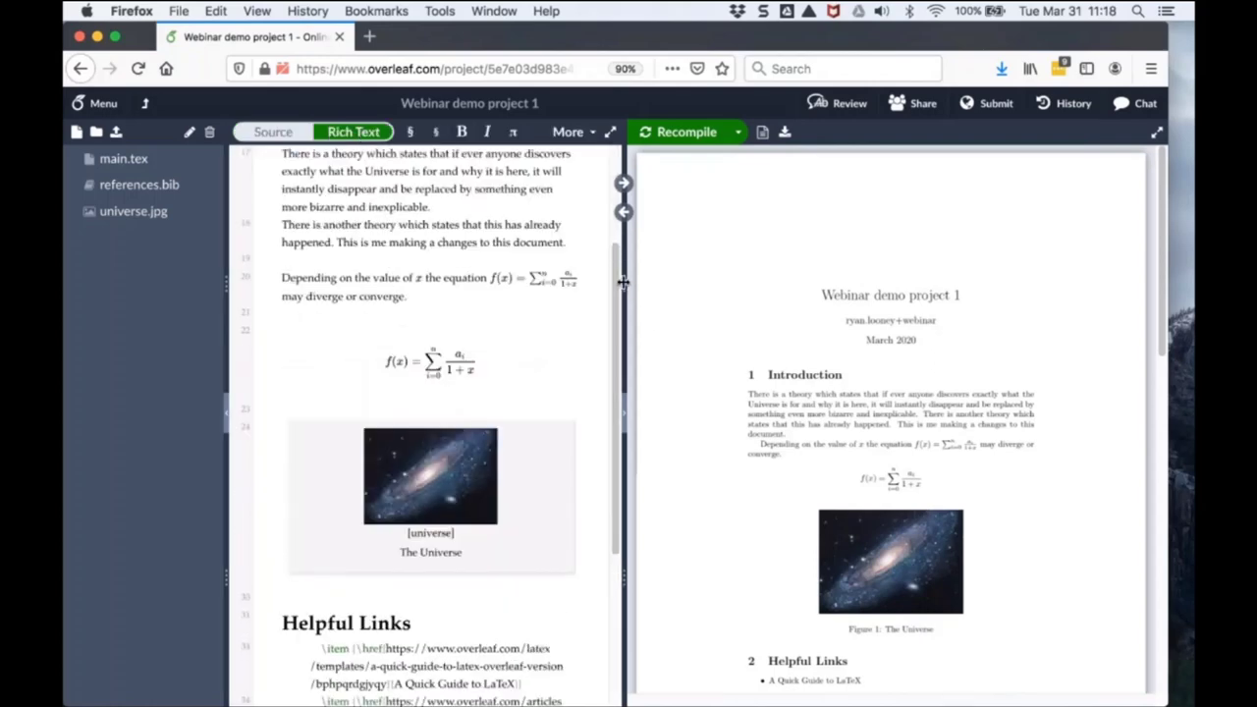
left_click_drag(622, 282, 727, 282)
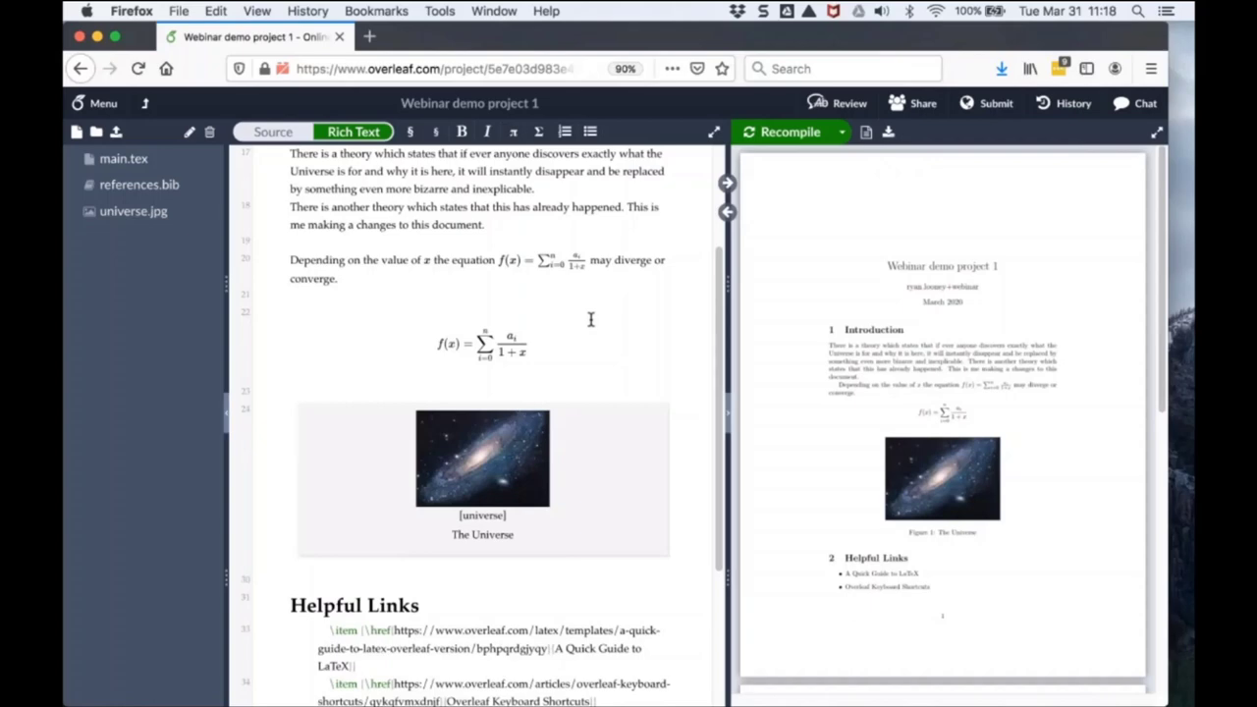
scroll(597, 313, "down", 3)
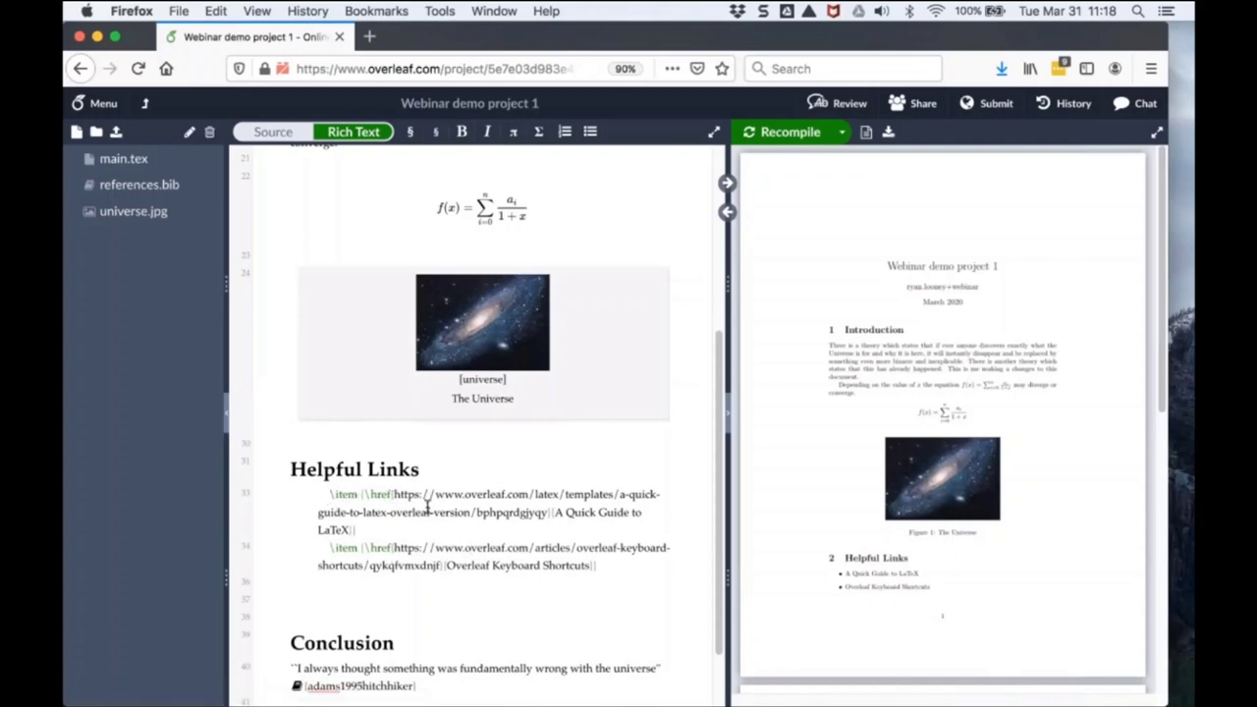
scroll(427, 511, "down", 2)
scroll(428, 510, "up", 5)
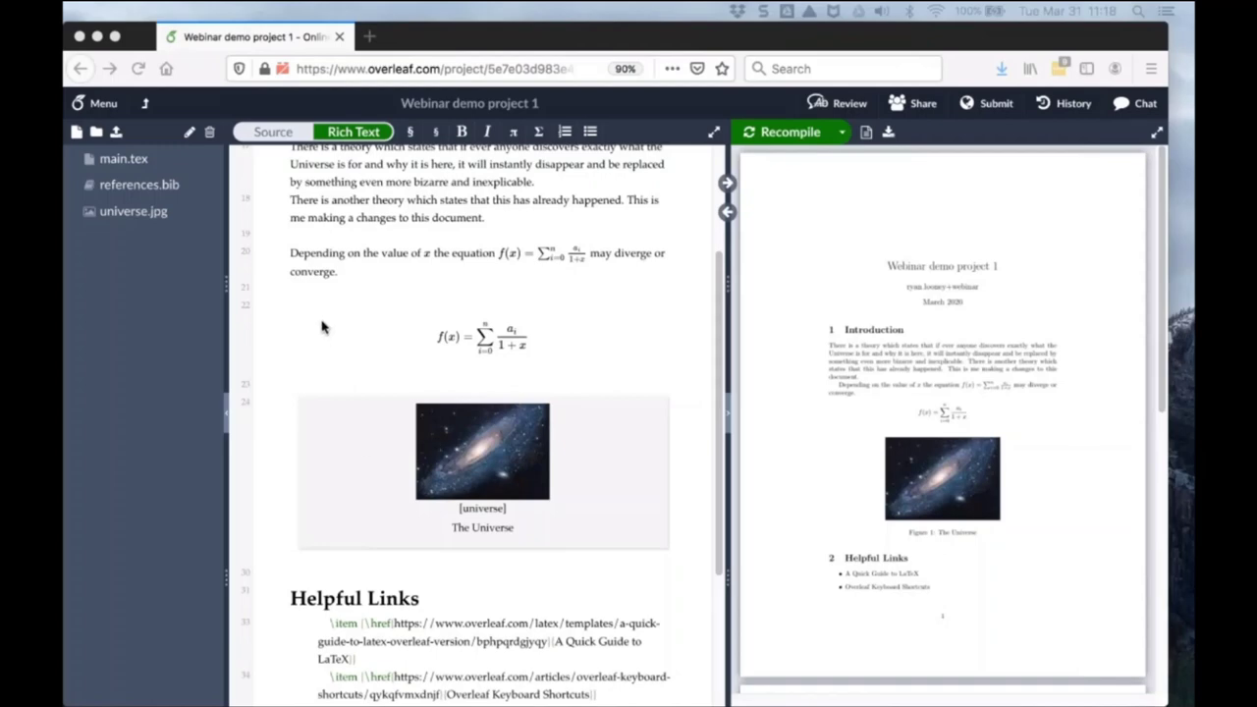
Add the sentence 'This is editing in Rich Text' after the introduction and start a new line.
left_click(158, 239)
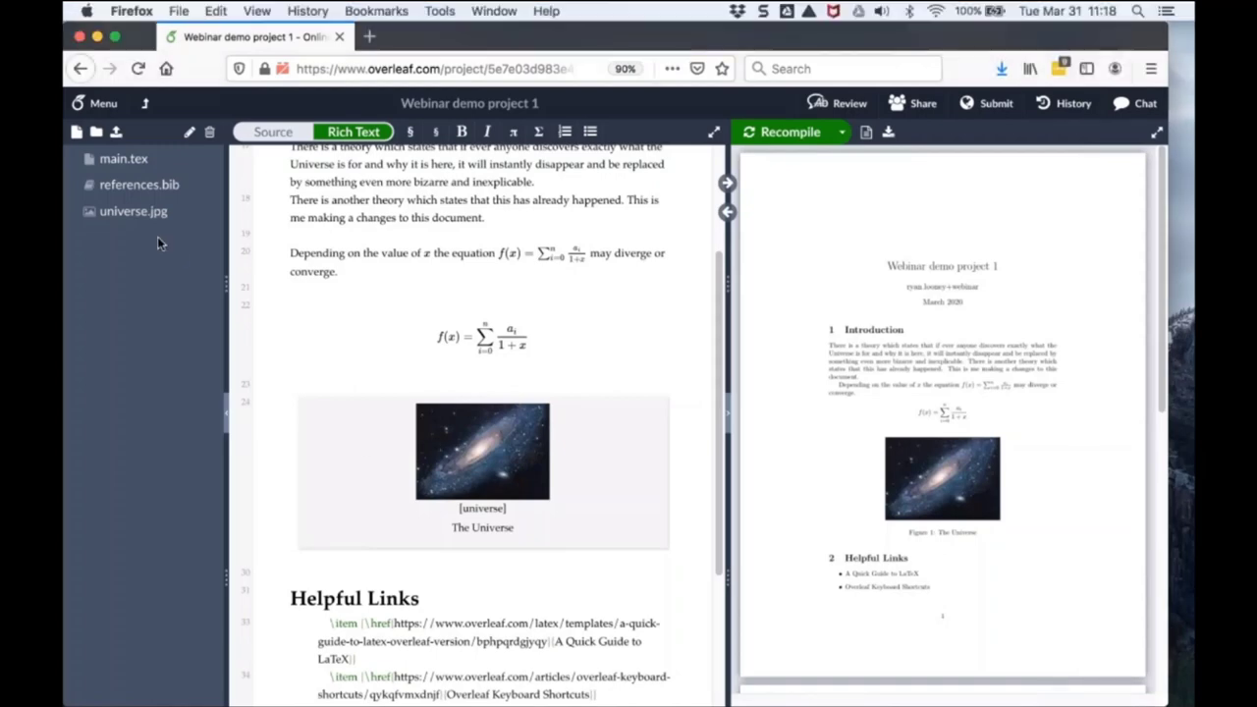
left_click(494, 218)
type("This is editing in Rich Text")
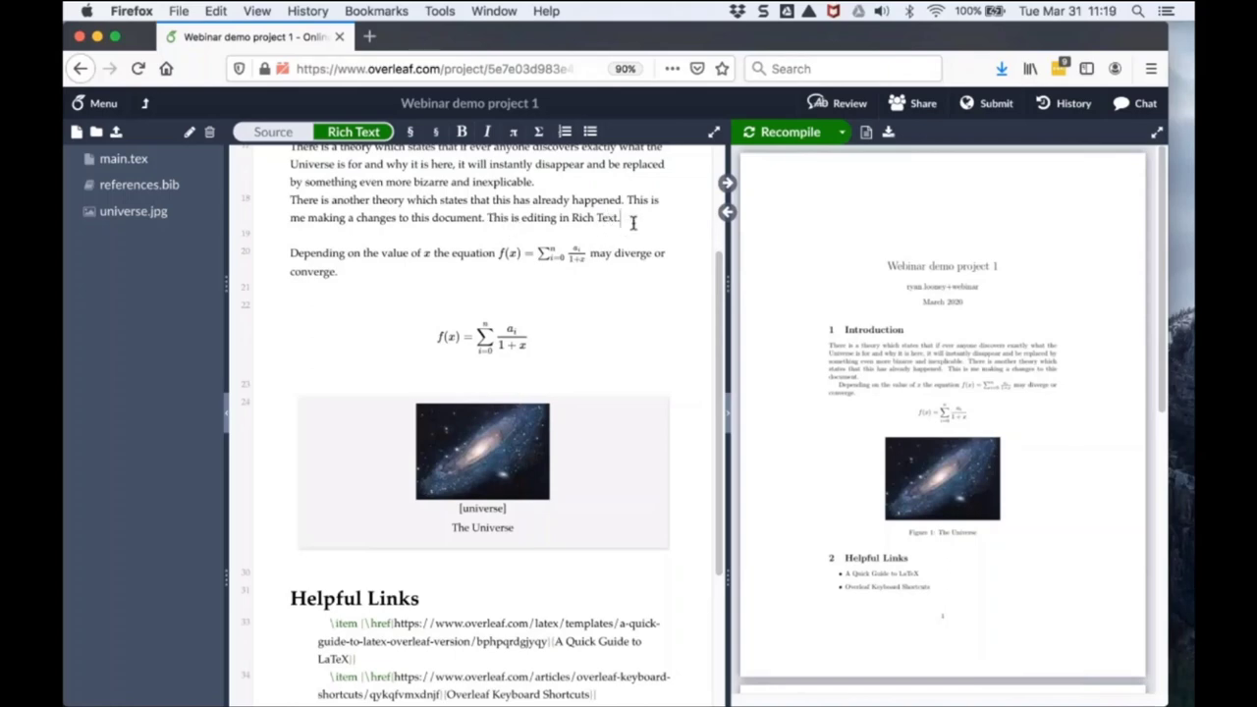
key("Return")
key("Return")
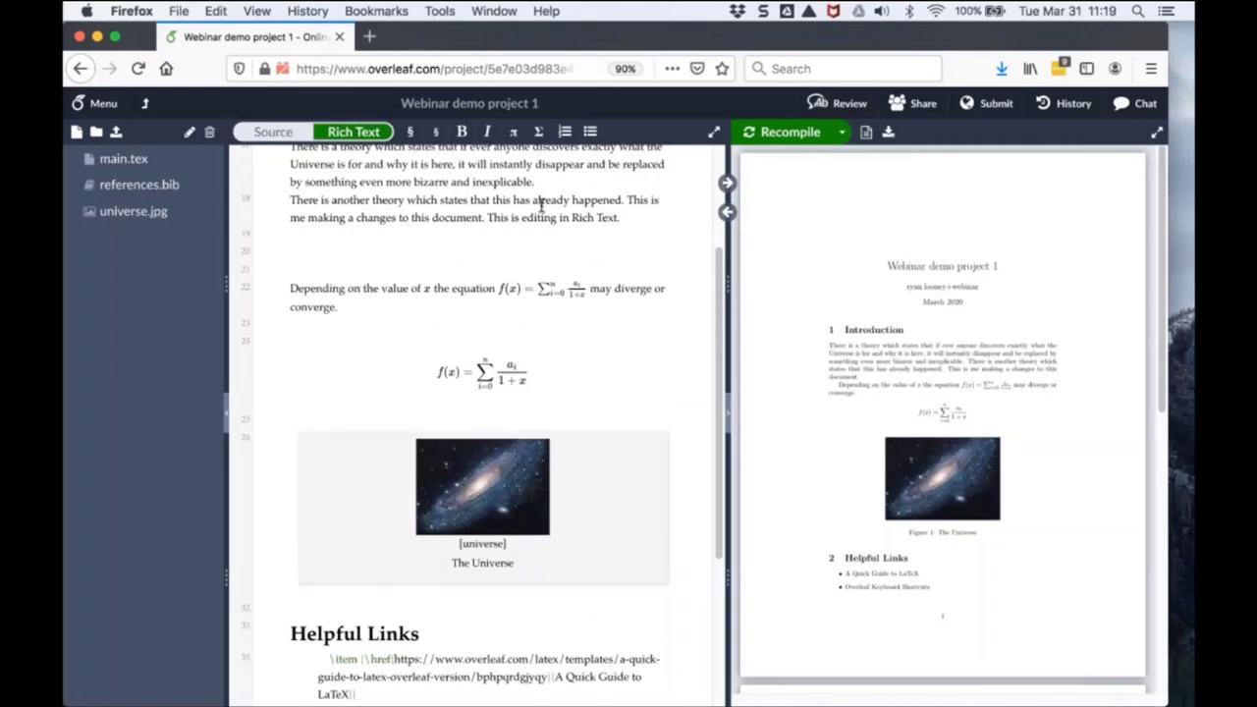
Insert a numbered list: 'This is a list in Rich Text' and 'This is the second item'.
left_click(566, 132)
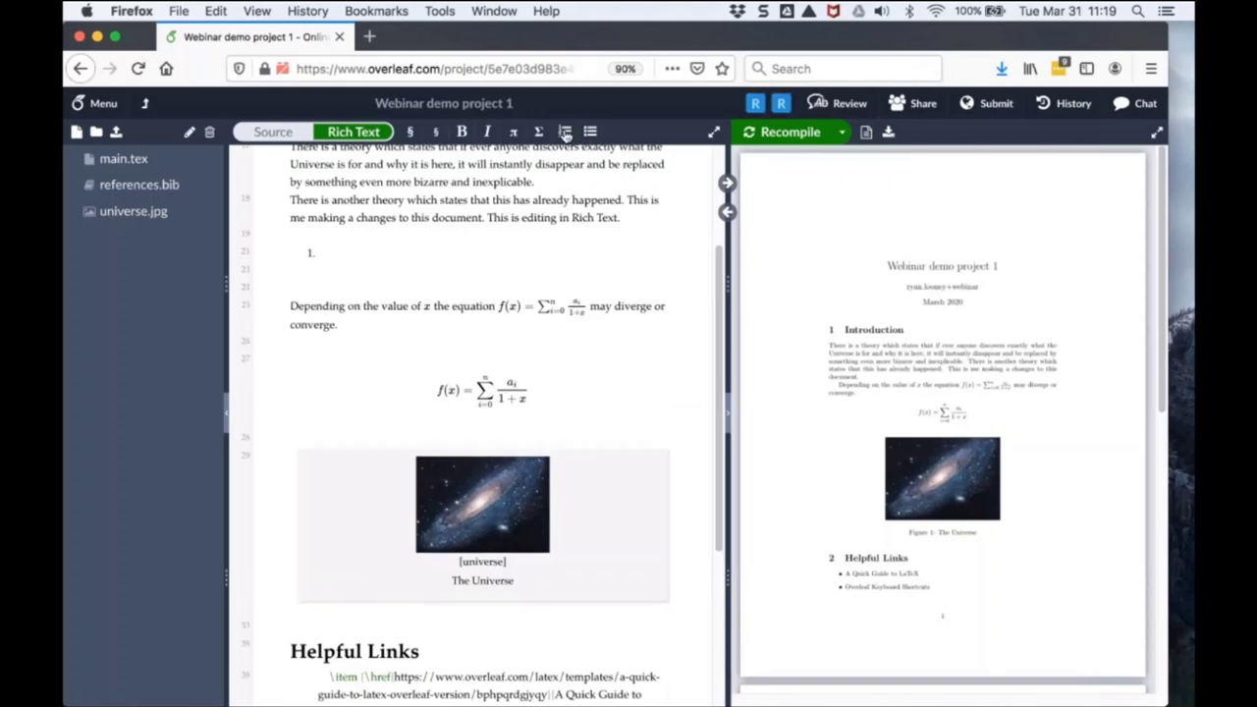
type("This is a list in Rich Text")
key("Return")
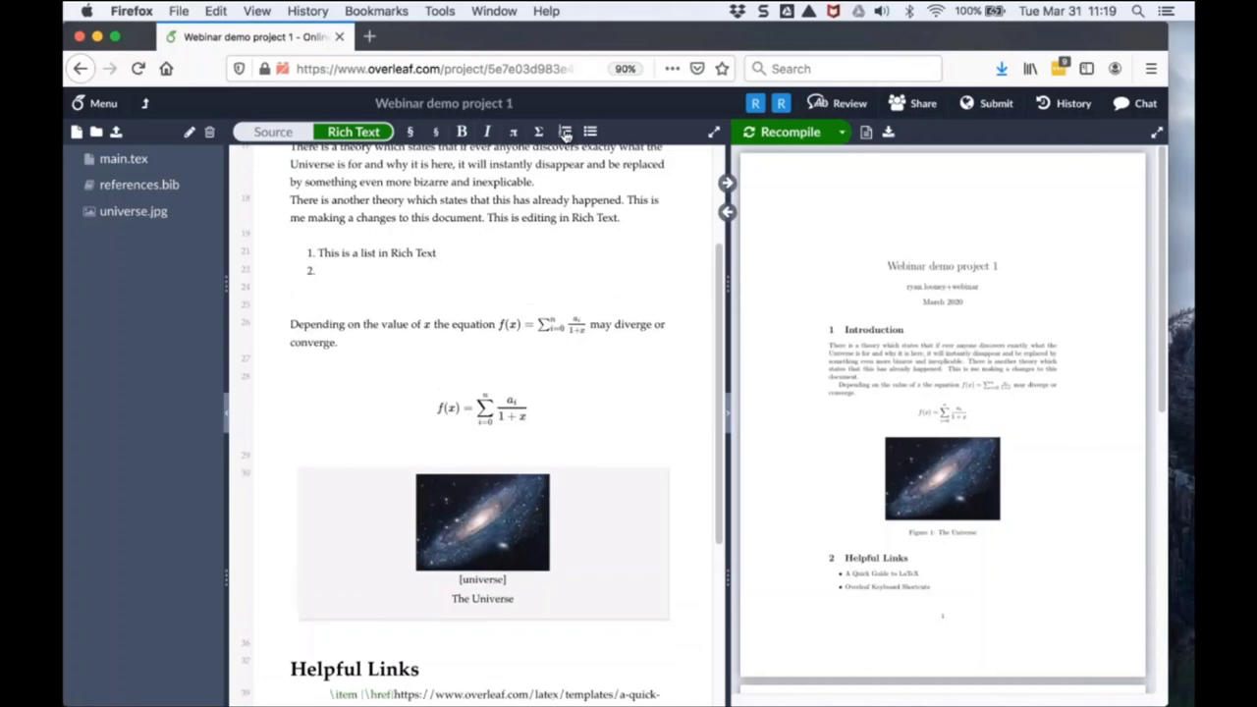
type("This is the second item")
left_click_drag(435, 272, 298, 253)
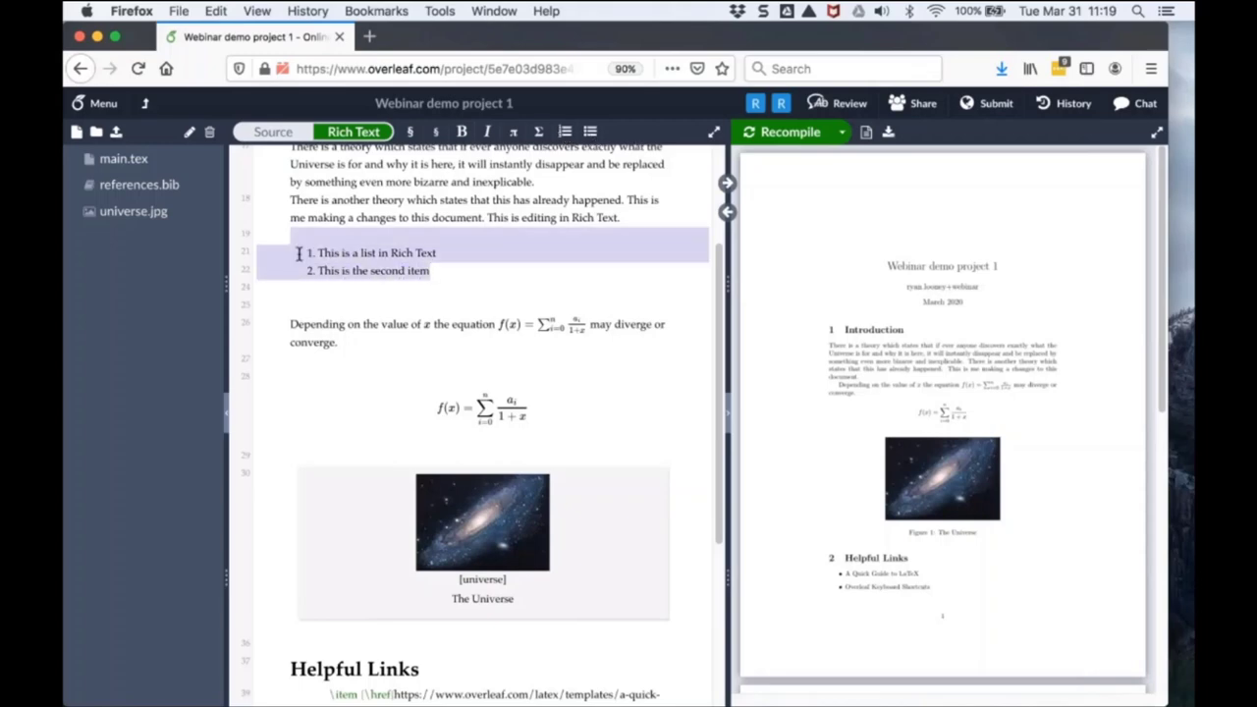
left_click(433, 273)
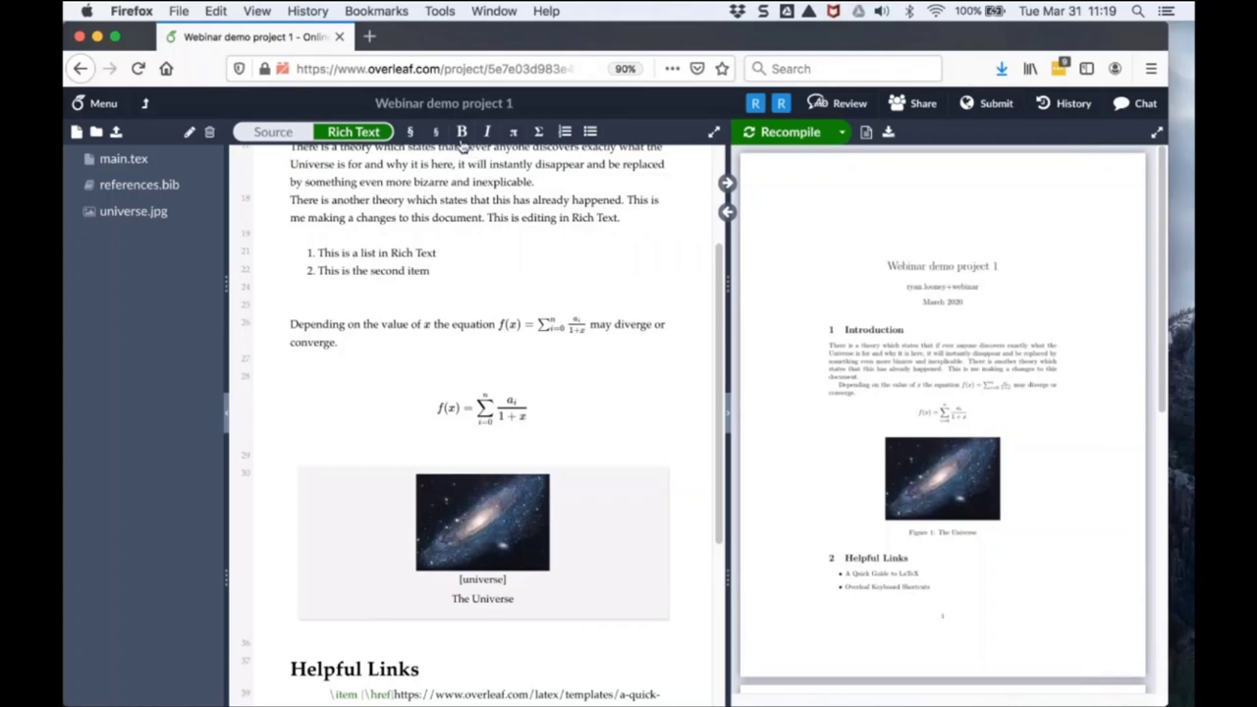
Show the main.tex source, highlight the enumerate block on lines 20–23, and recompile the PDF.
left_click(293, 133)
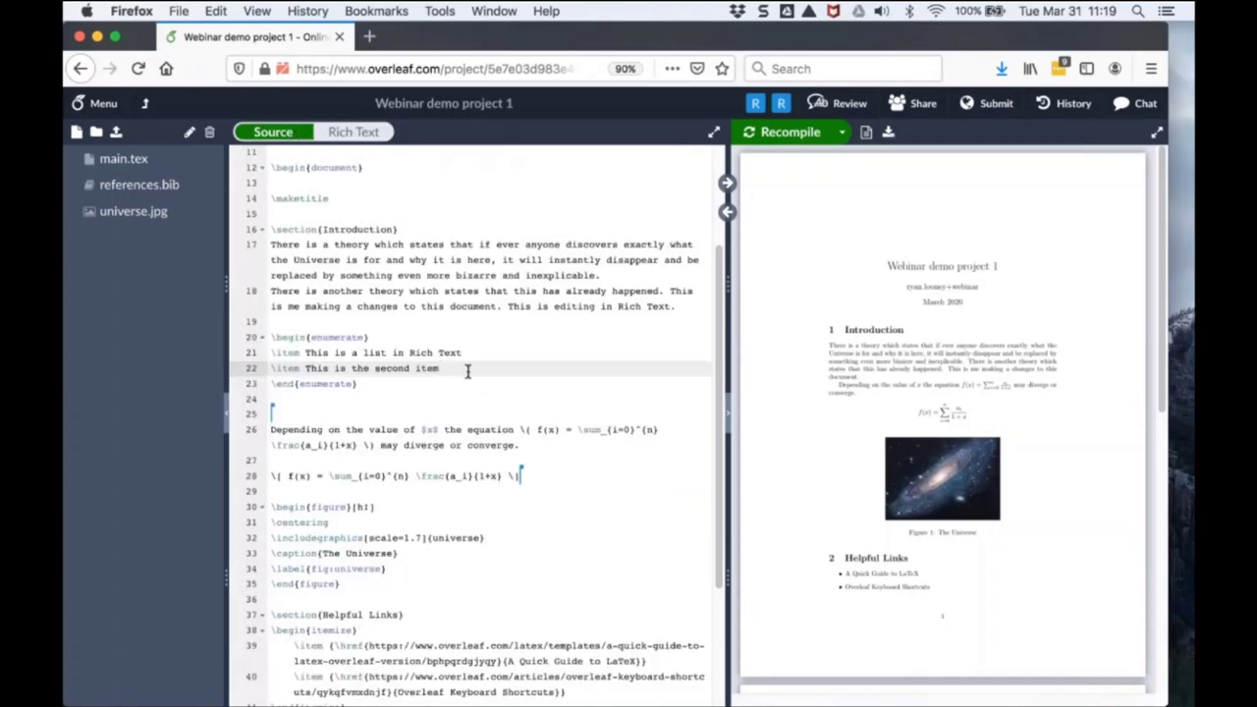
left_click_drag(379, 391, 268, 336)
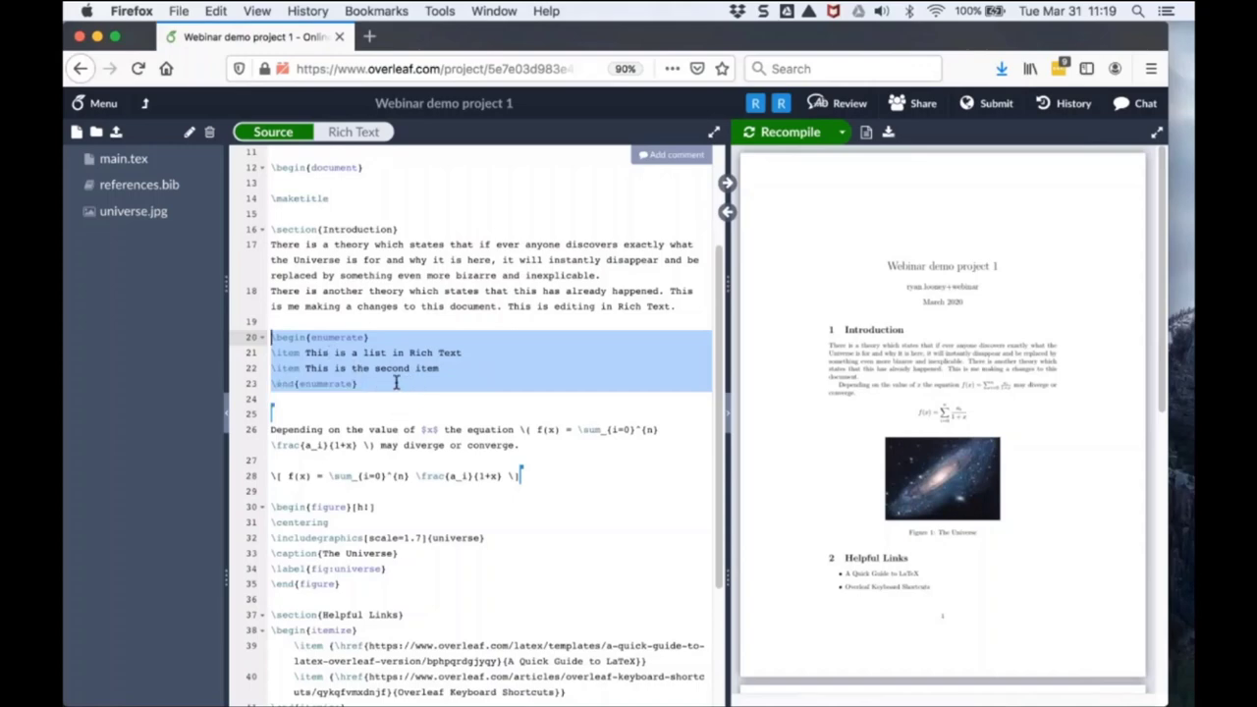
scroll(396, 383, "down", 3)
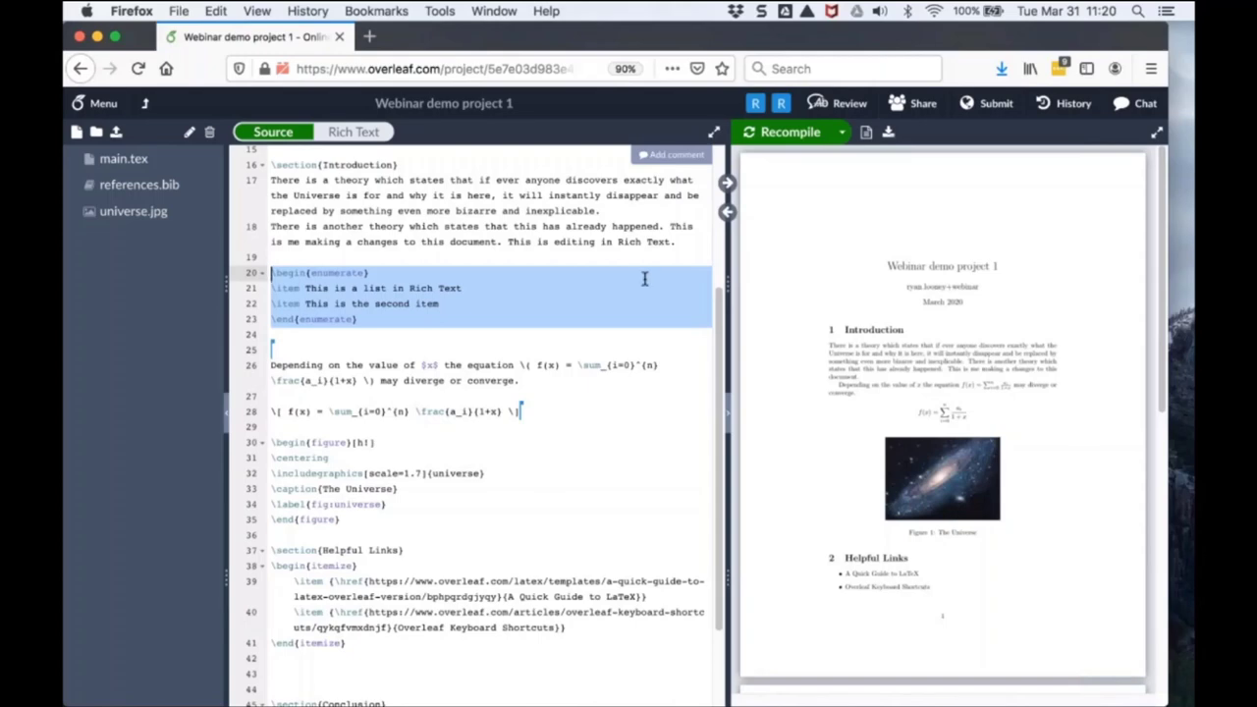
left_click(770, 141)
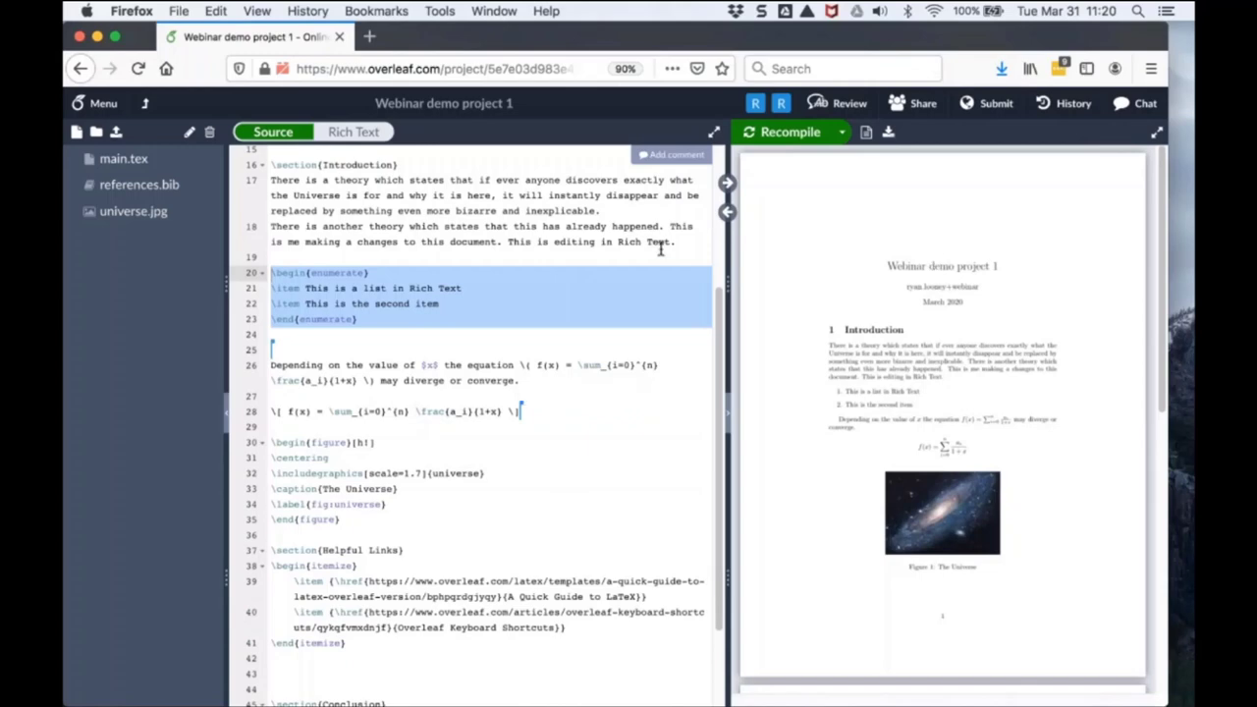
scroll(648, 496, "down", 5)
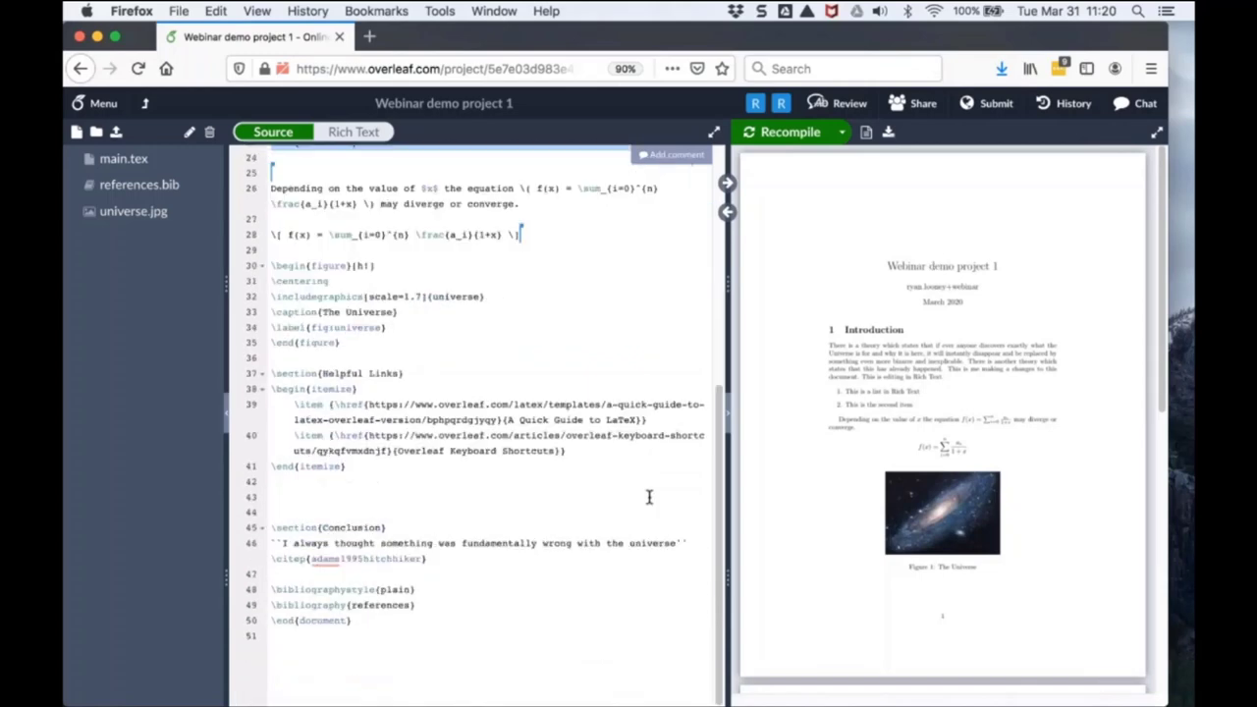
scroll(649, 496, "up", 10)
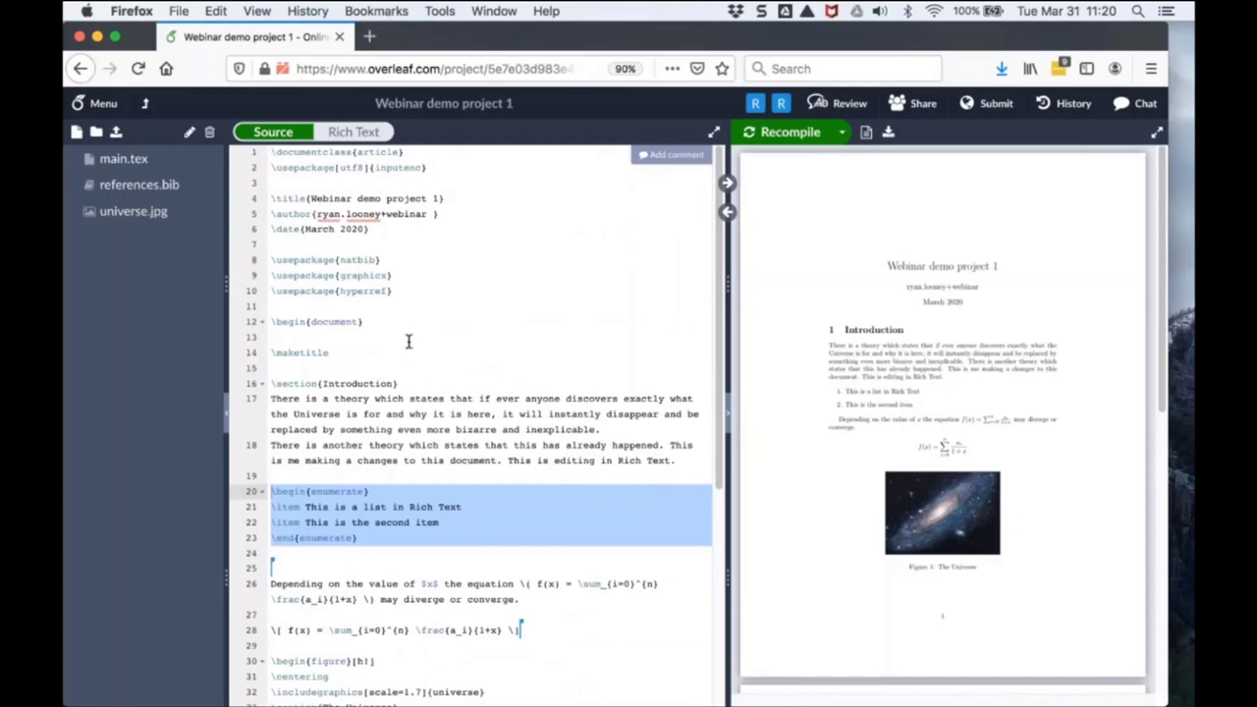
left_click_drag(410, 292, 252, 146)
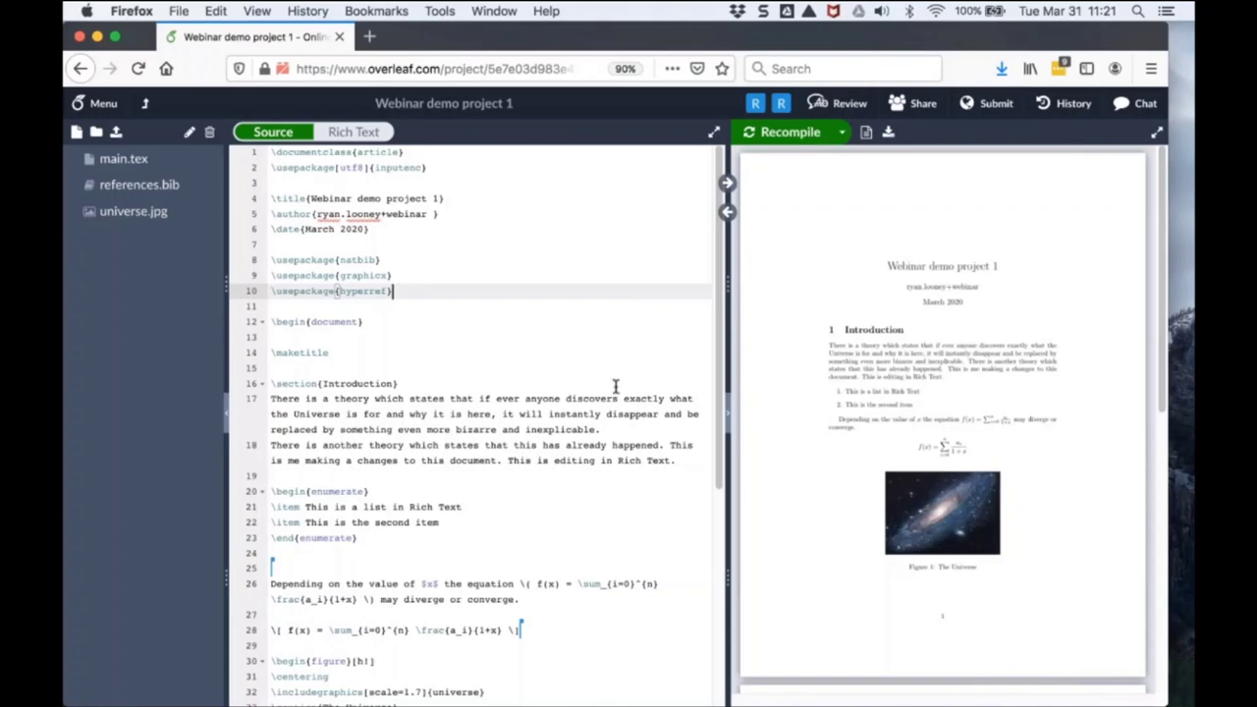
scroll(671, 374, "down", 3)
scroll(671, 374, "down", 1)
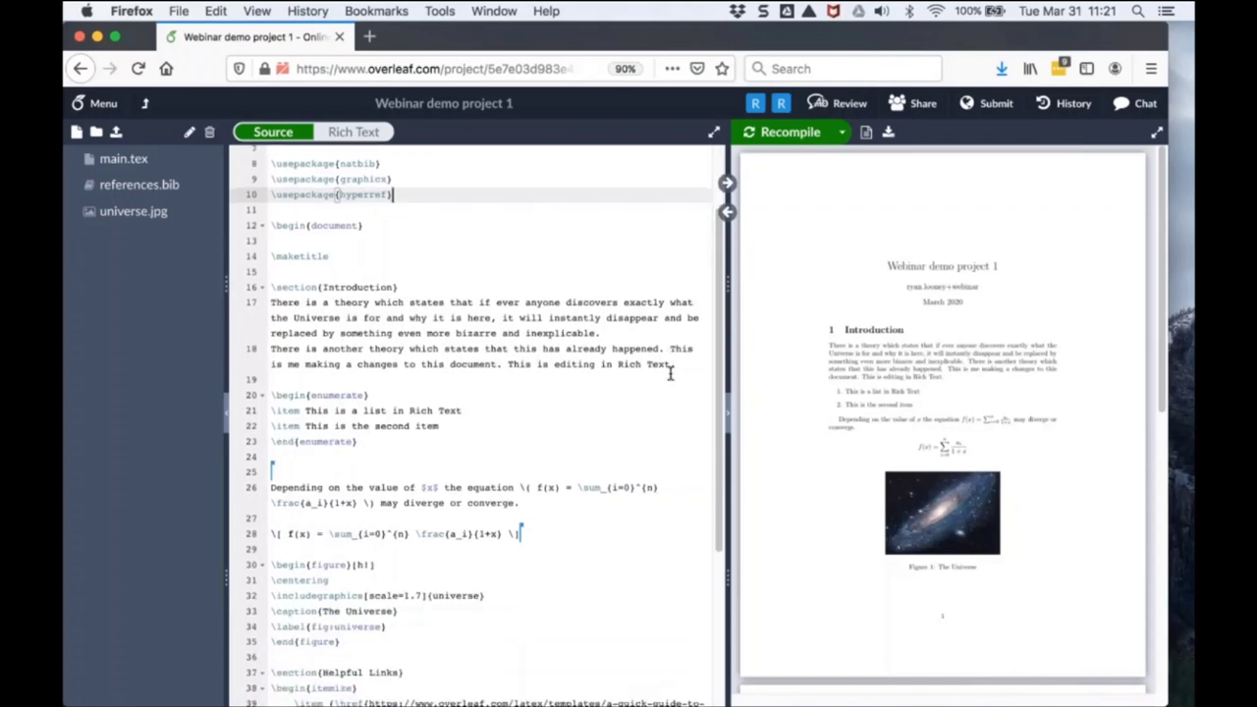
left_click_drag(385, 225, 265, 225)
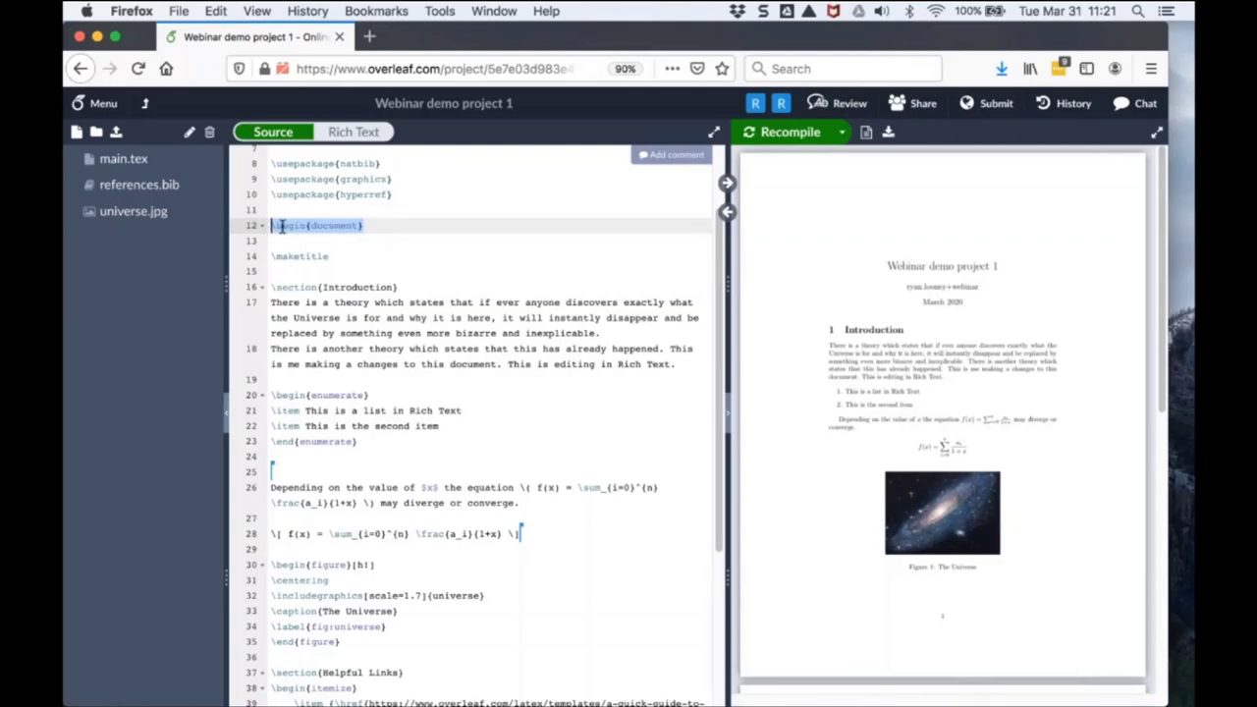
scroll(611, 419, "down", 5)
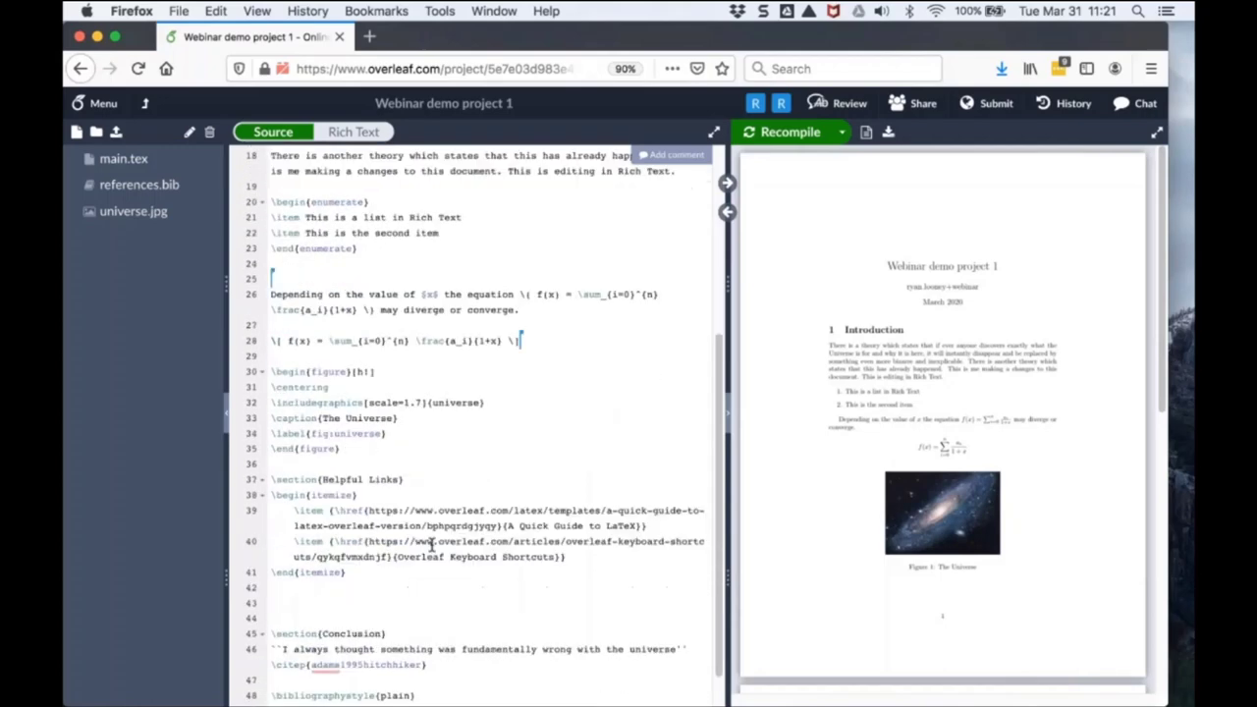
scroll(441, 535, "down", 6)
left_click_drag(381, 439, 256, 432)
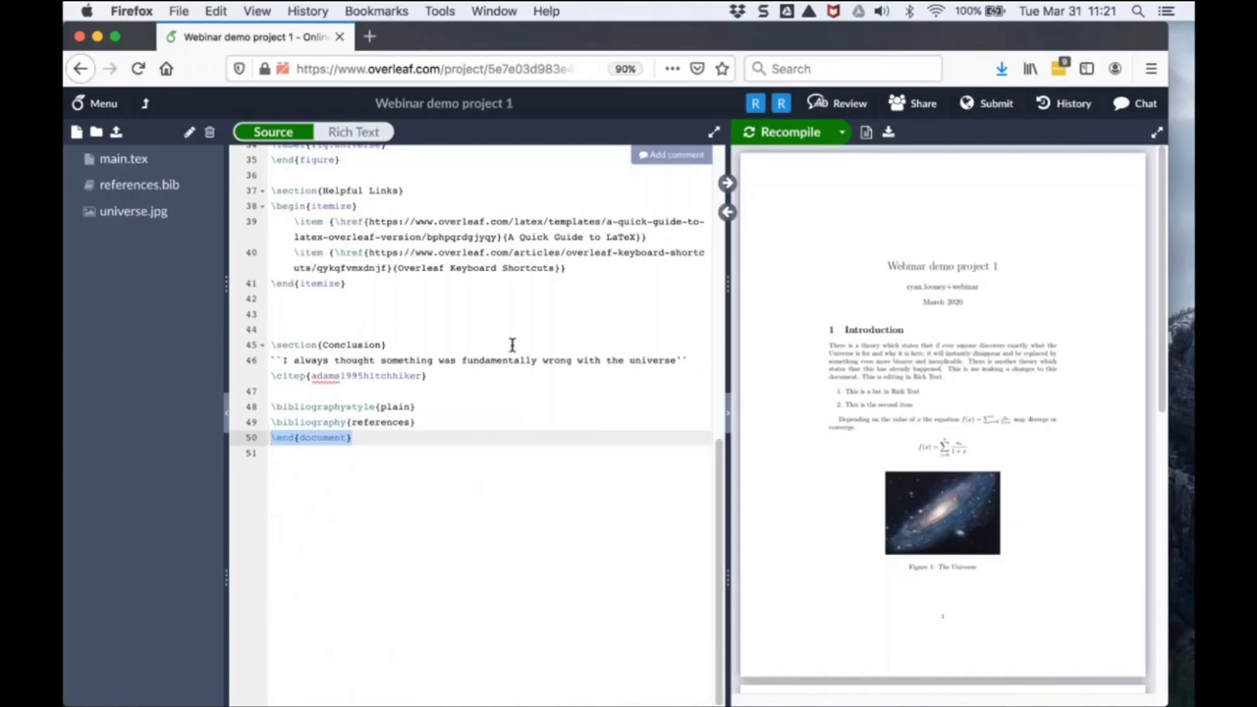
scroll(458, 263, "up", 2)
scroll(459, 262, "up", 3)
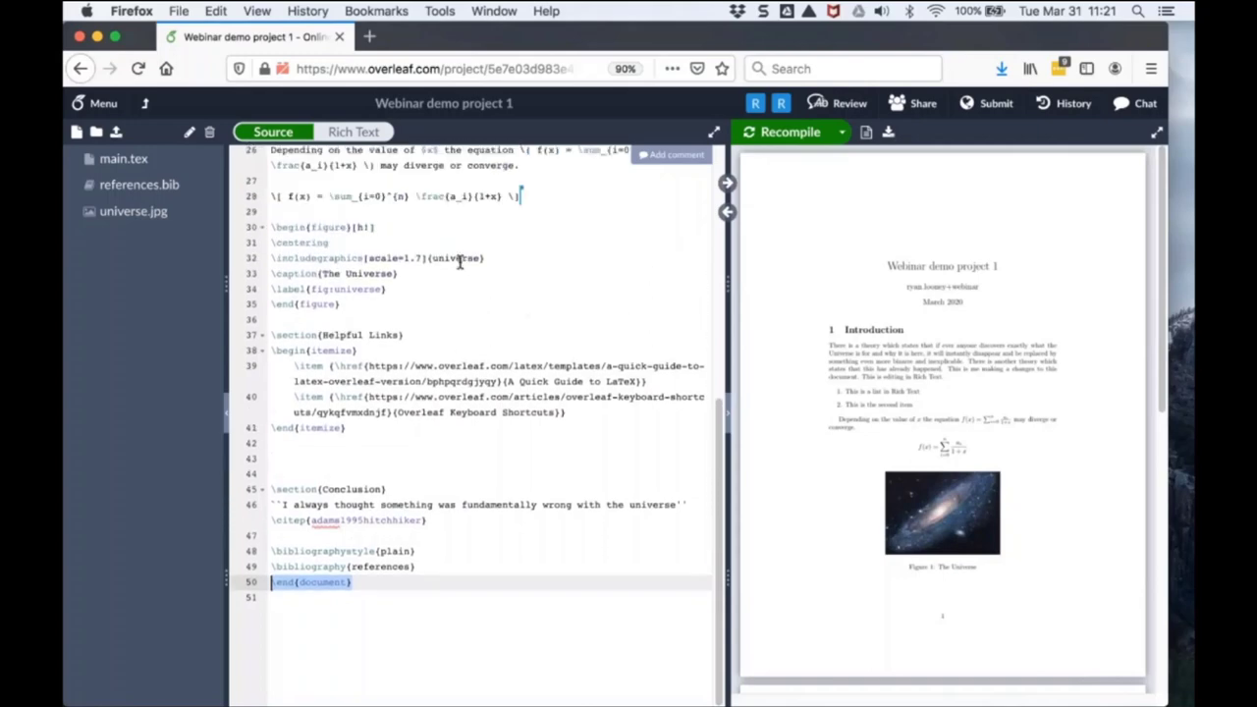
left_click(338, 304)
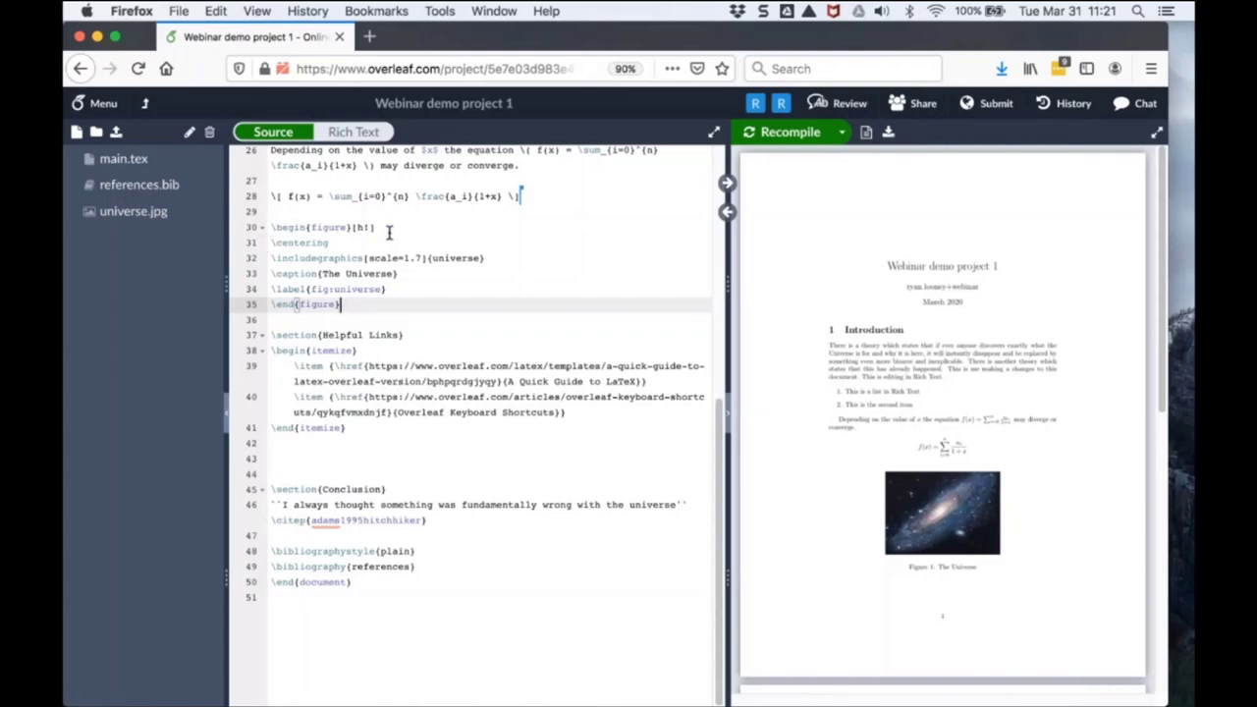
left_click_drag(385, 228, 257, 228)
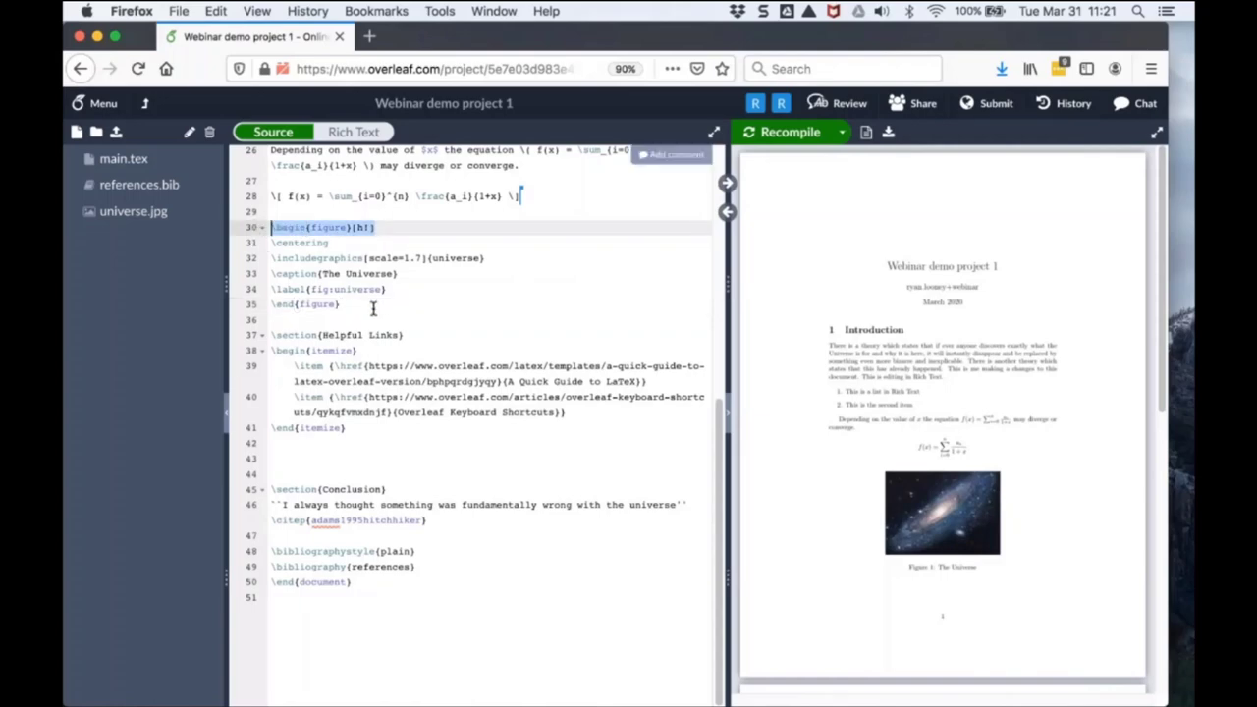
left_click_drag(377, 305, 263, 298)
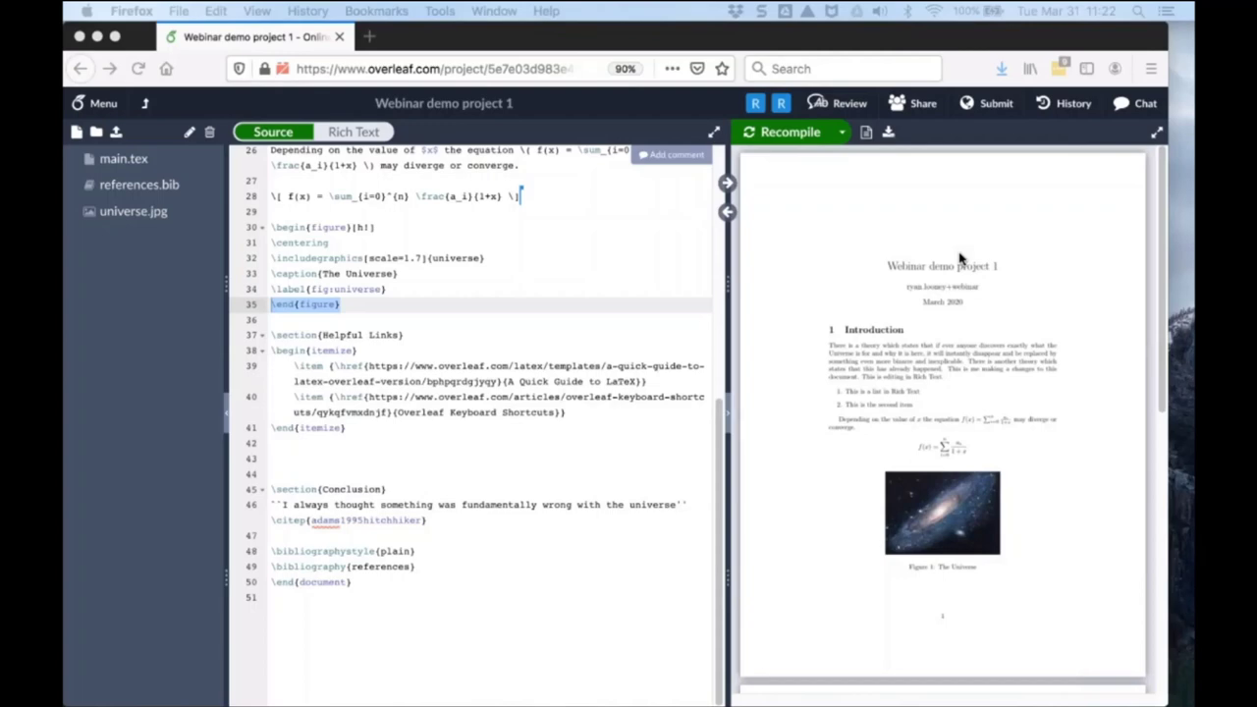
Open the Share Project dialog and click into the collaborator entry field.
left_click(916, 108)
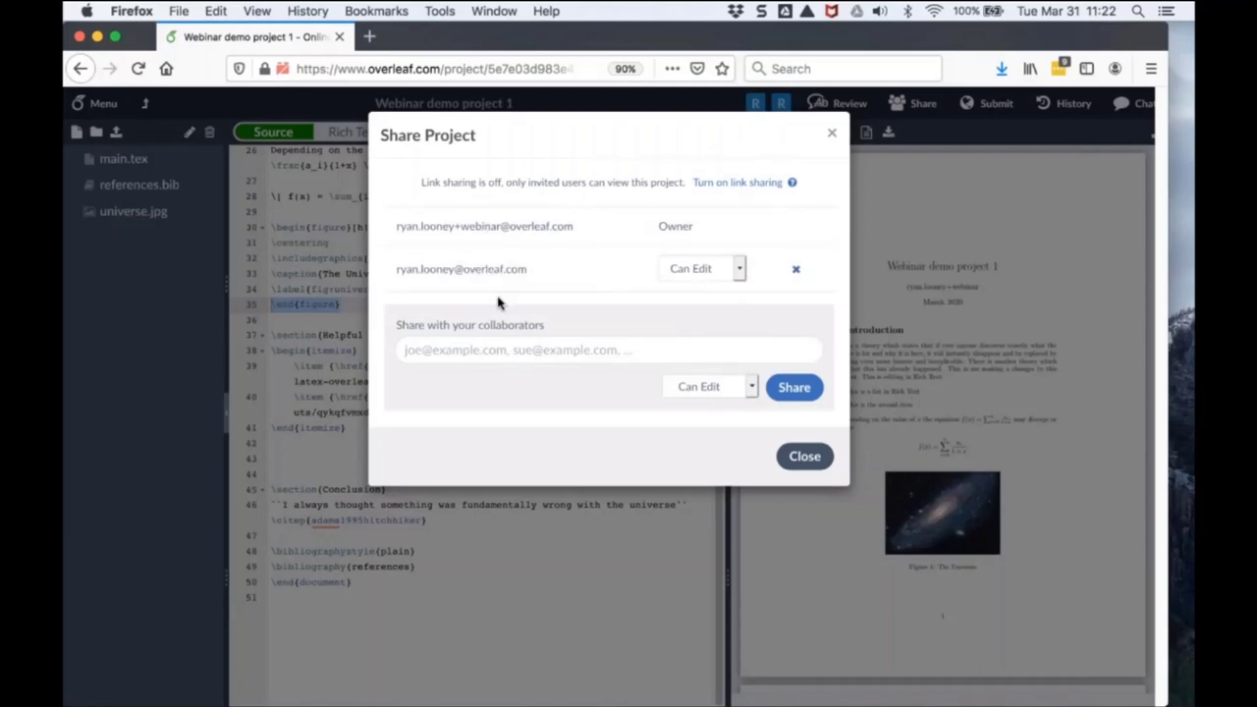
left_click(521, 352)
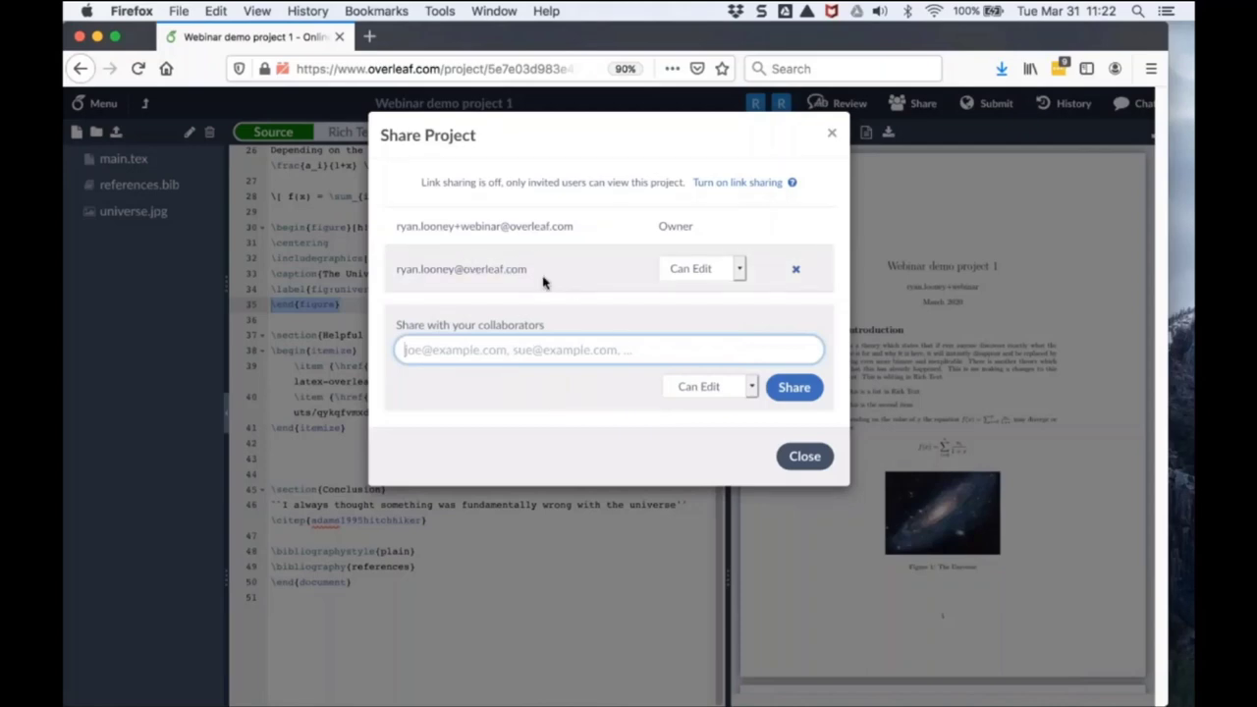
left_click(795, 269)
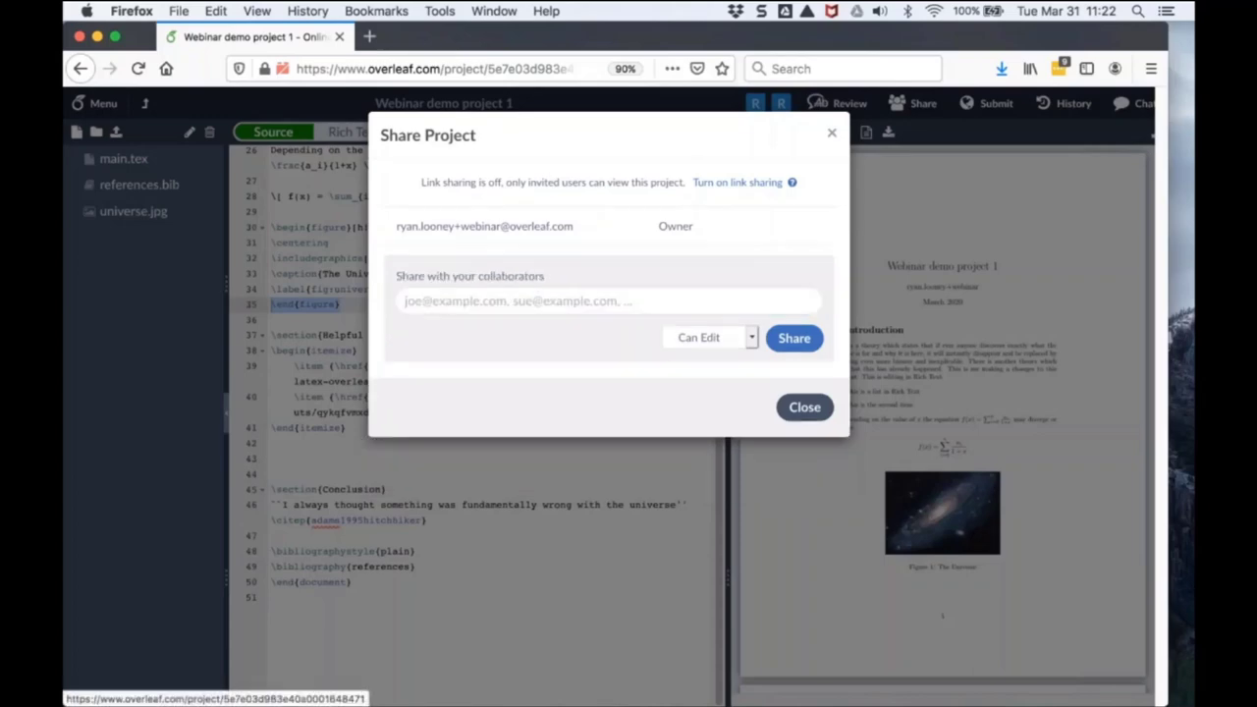
left_click(675, 300)
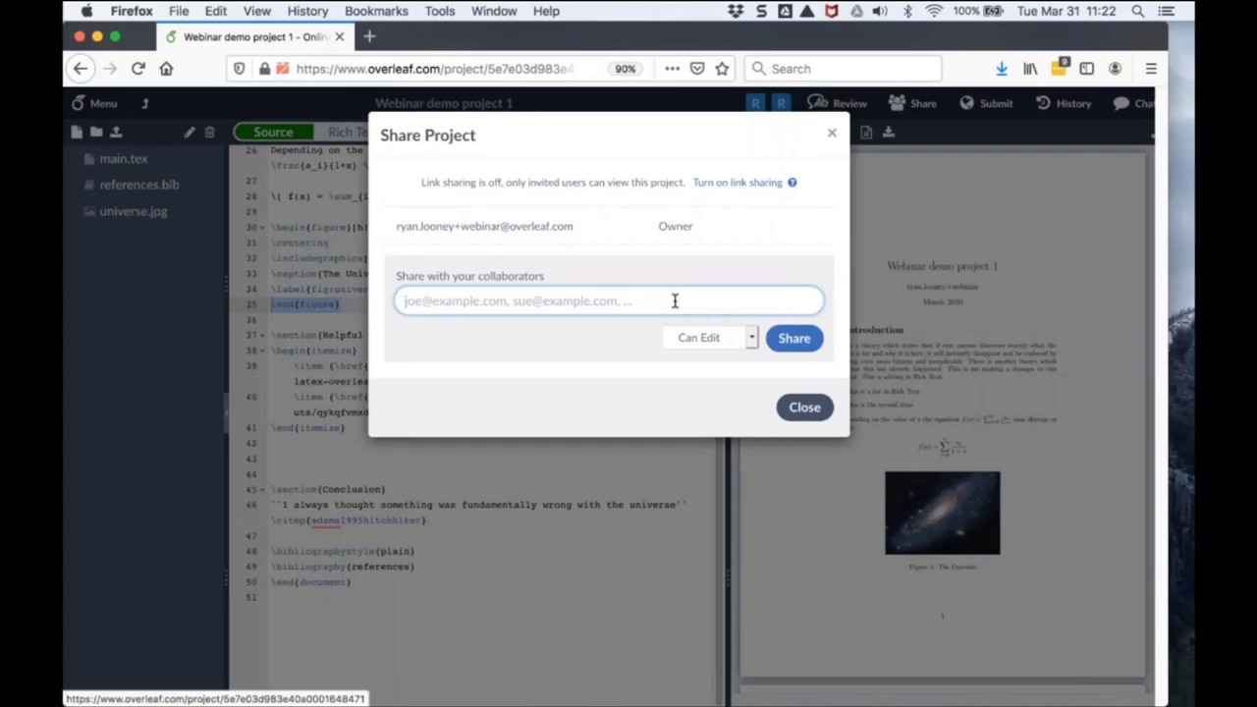
type("ryan")
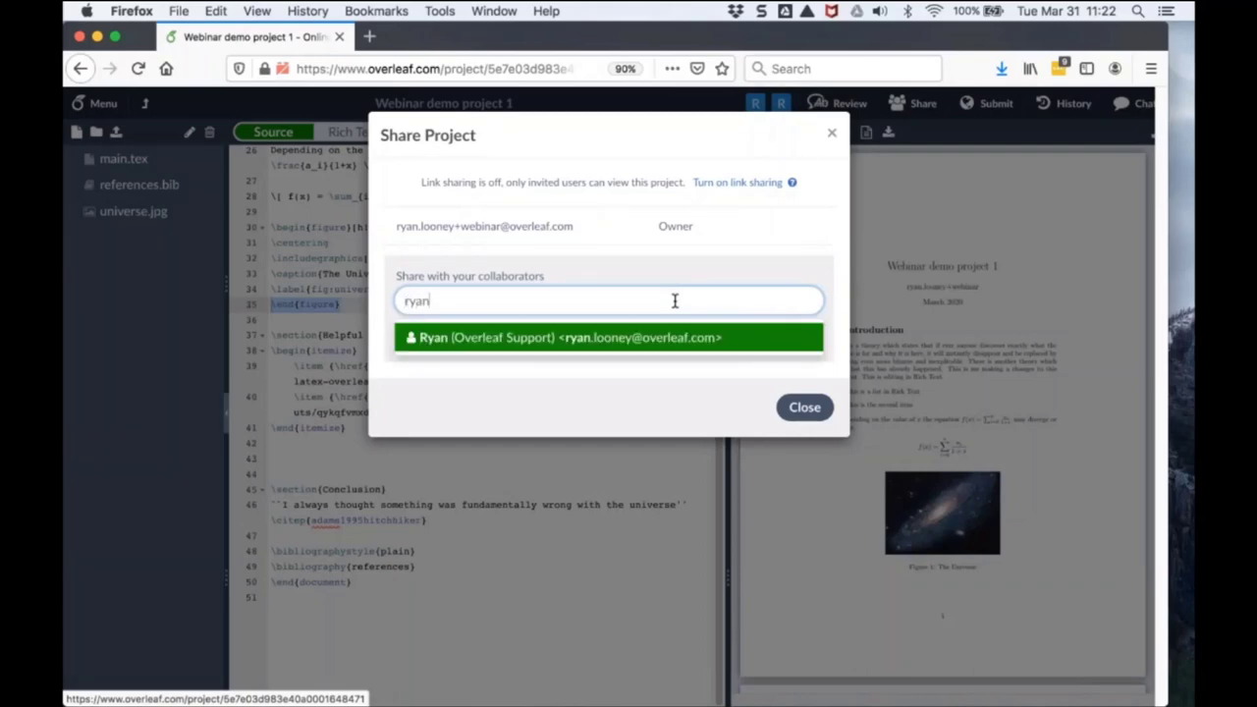
left_click(686, 338)
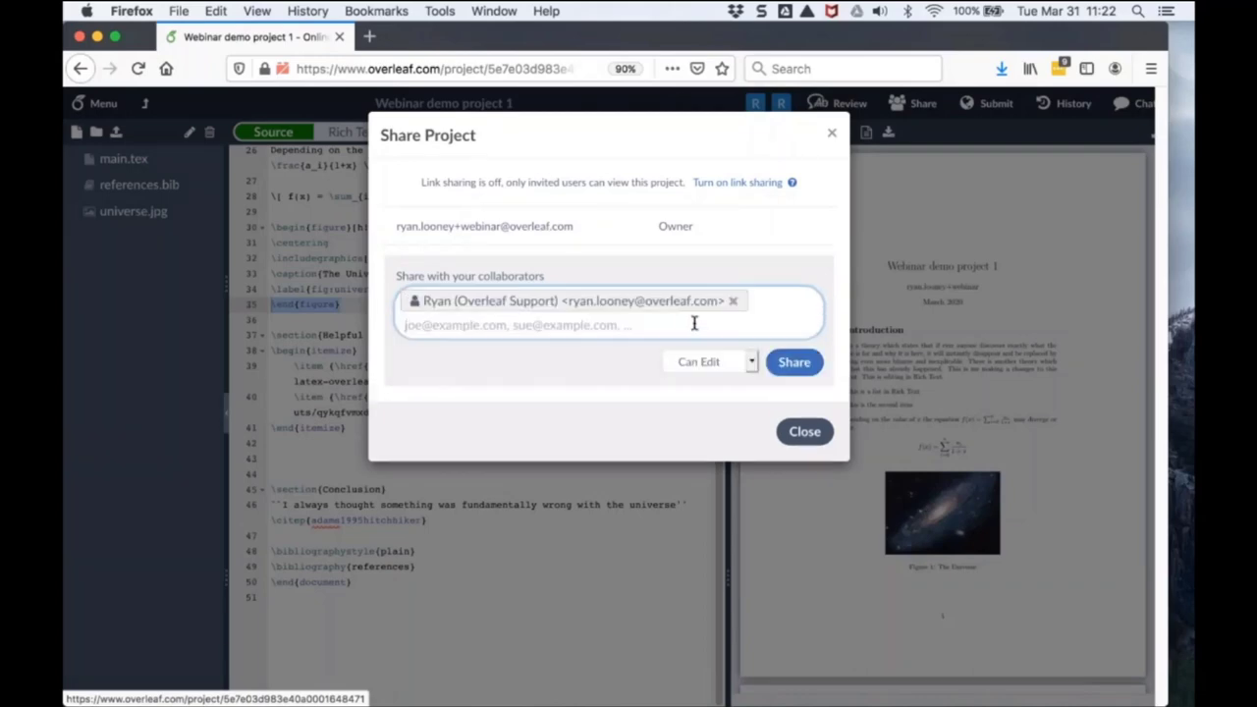
left_click(752, 363)
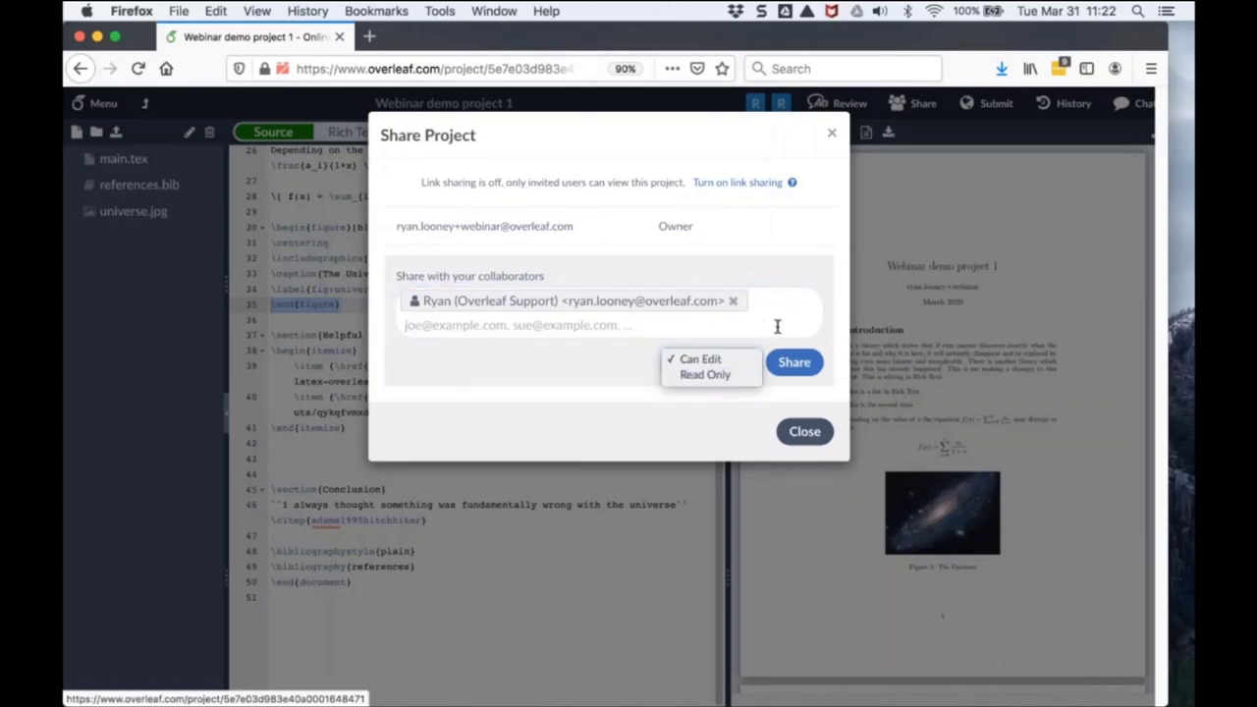
left_click(777, 327)
left_click(794, 363)
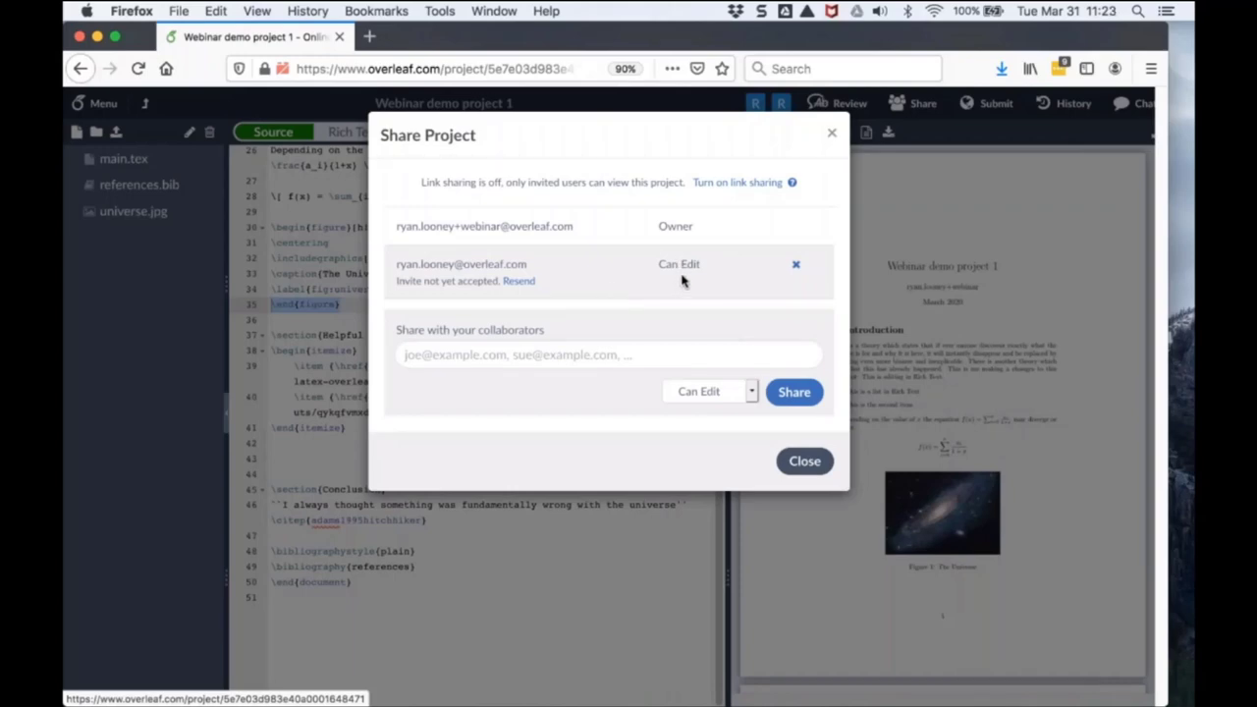
Revoke the pending invitation, enable link sharing, and select the view-only and edit links.
left_click(798, 268)
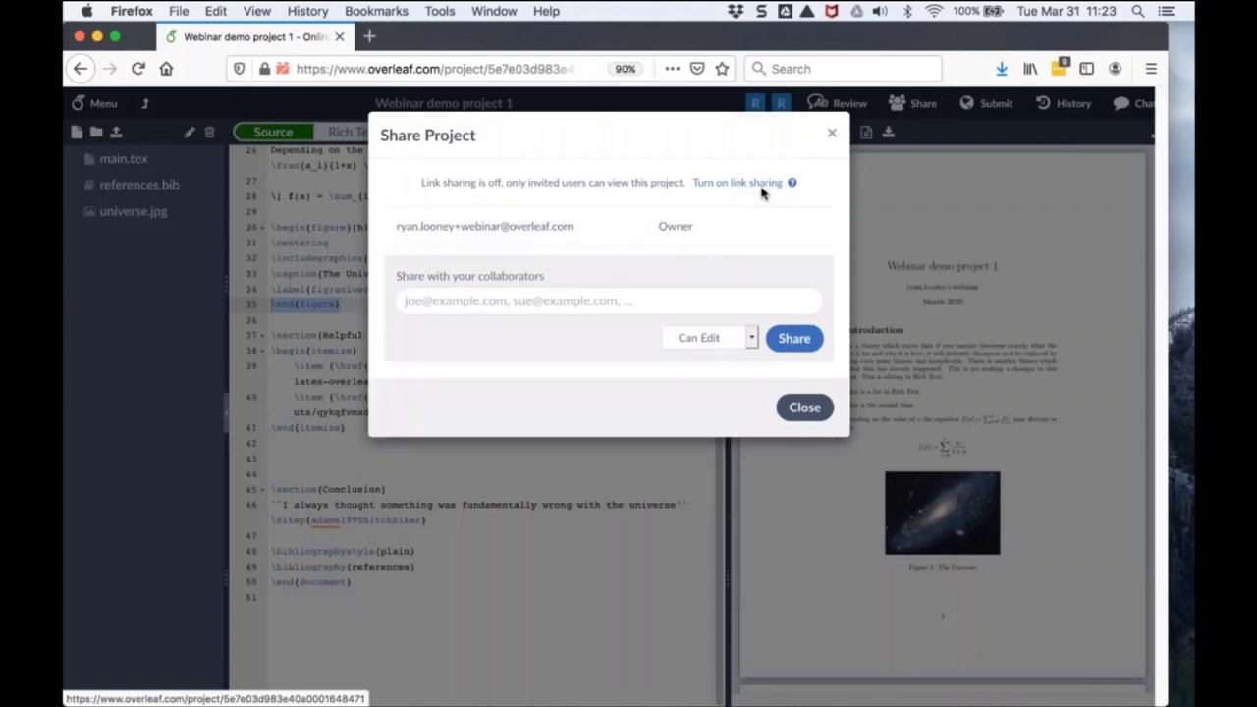
left_click(737, 183)
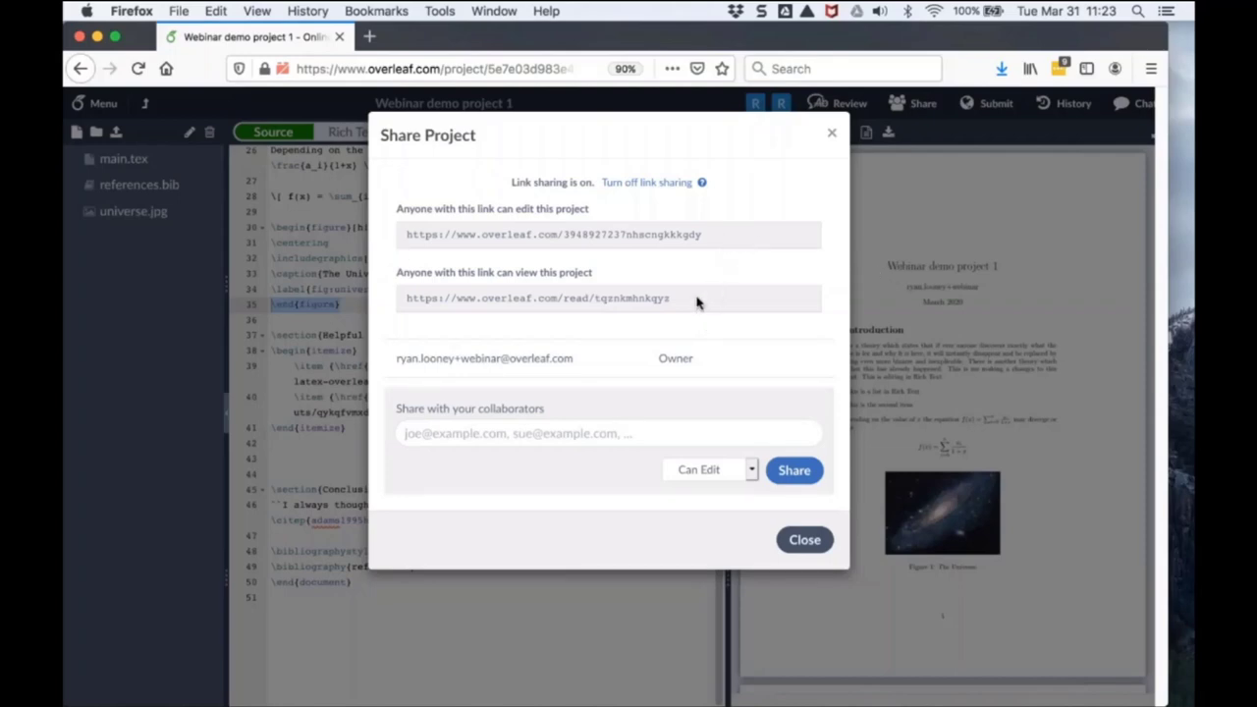
left_click_drag(697, 301, 396, 303)
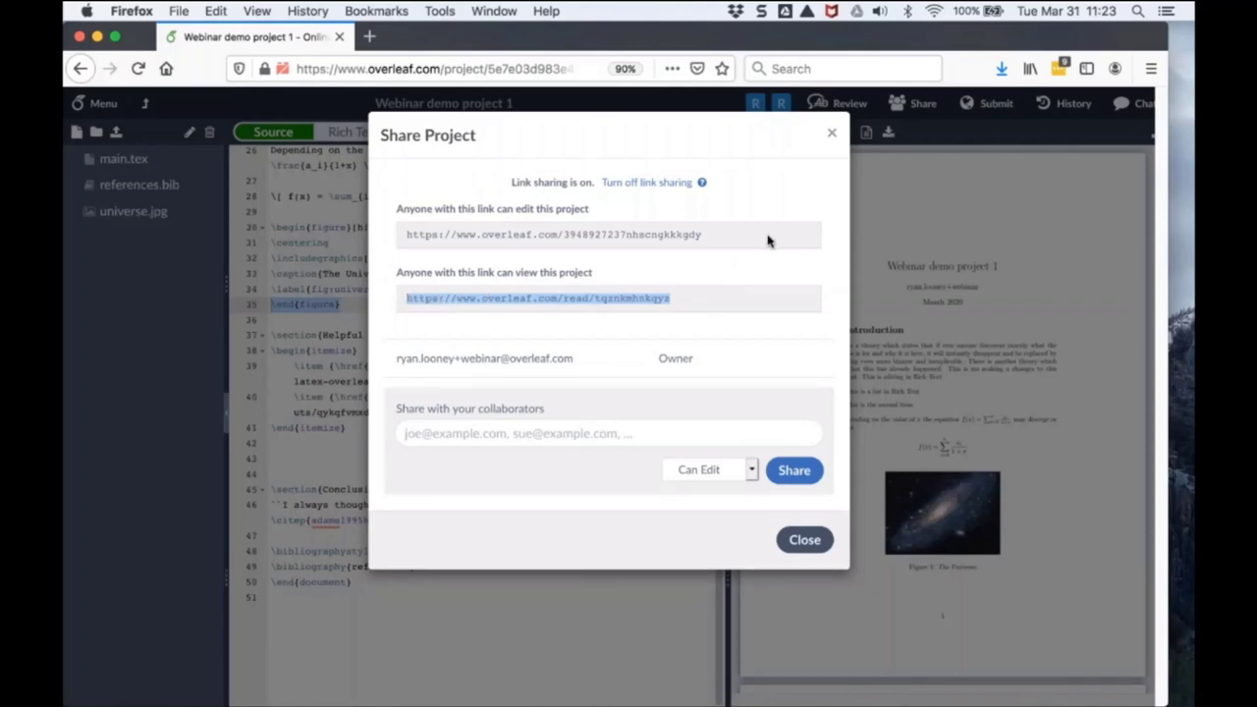
left_click_drag(767, 239, 389, 231)
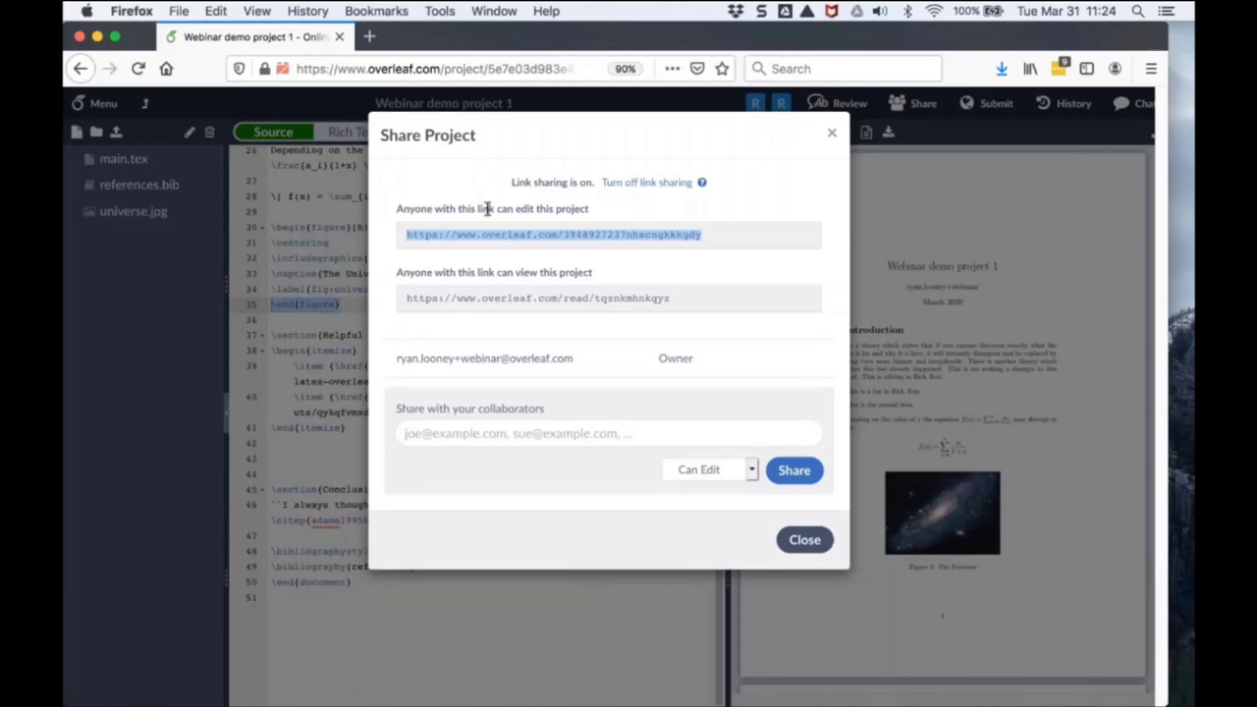
Close the Share Project dialog and go back to the projects list.
left_click(832, 137)
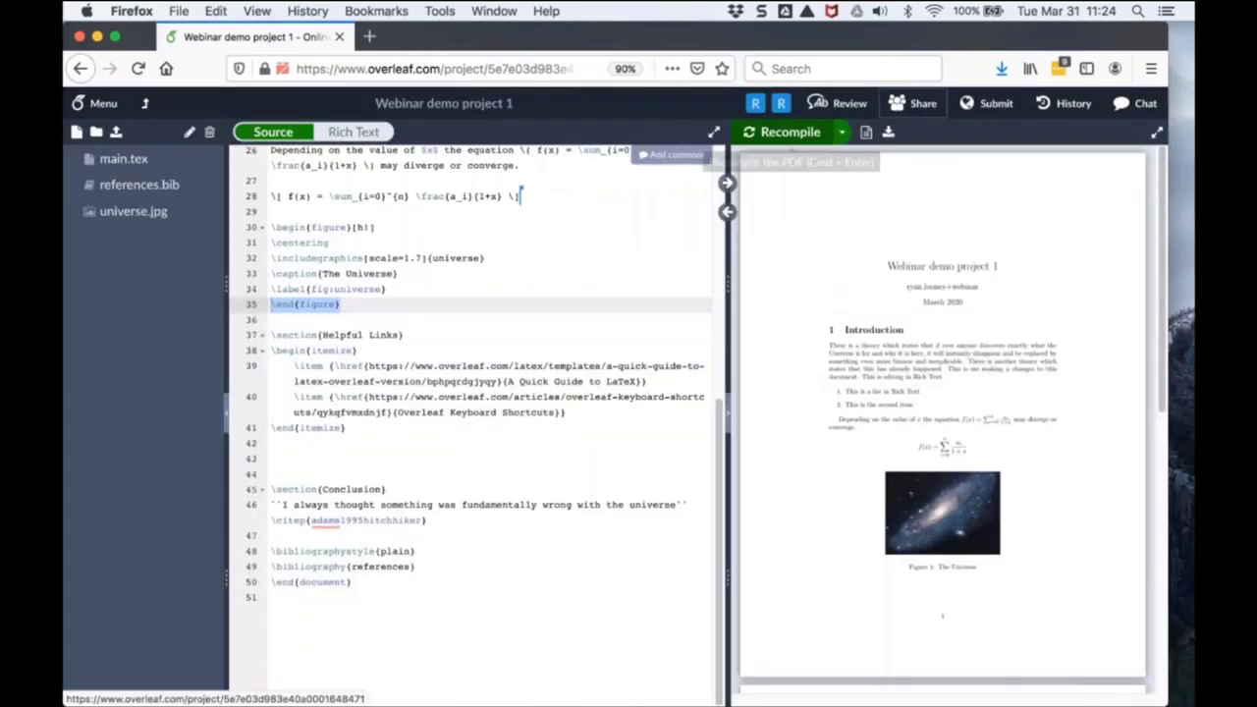
left_click(145, 108)
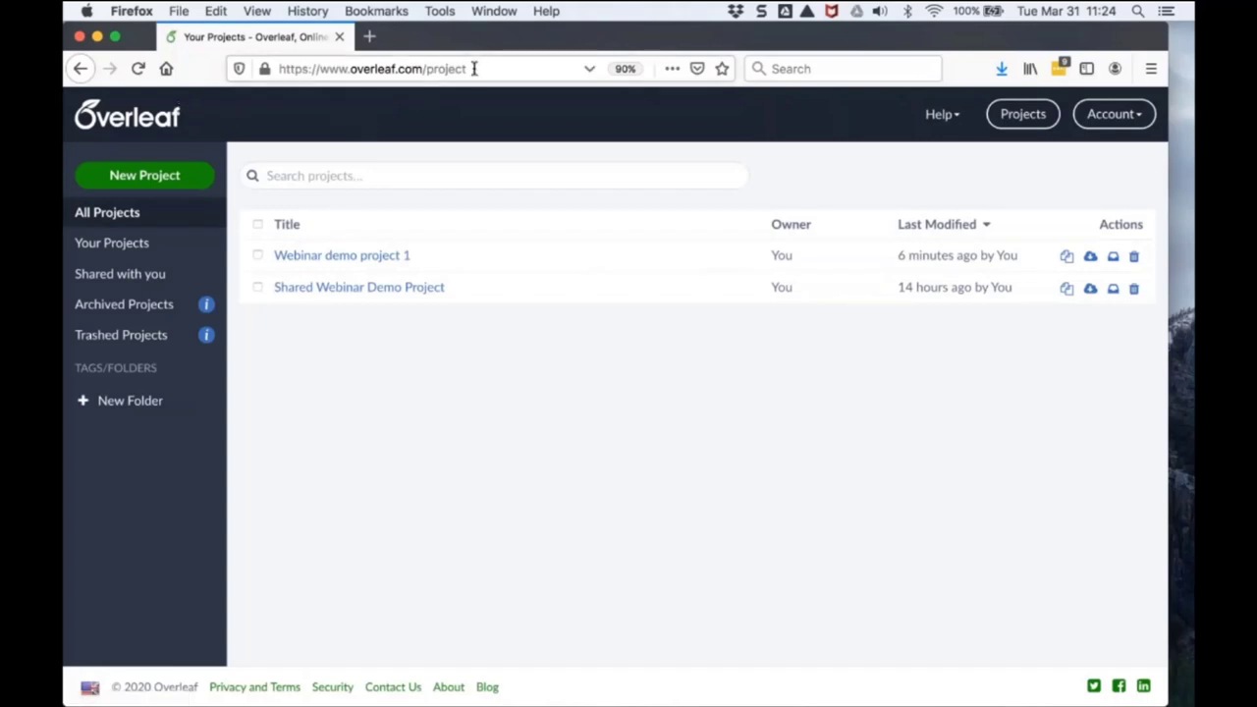
Go to overleaf.com/templates in the browser.
left_click_drag(474, 69, 426, 68)
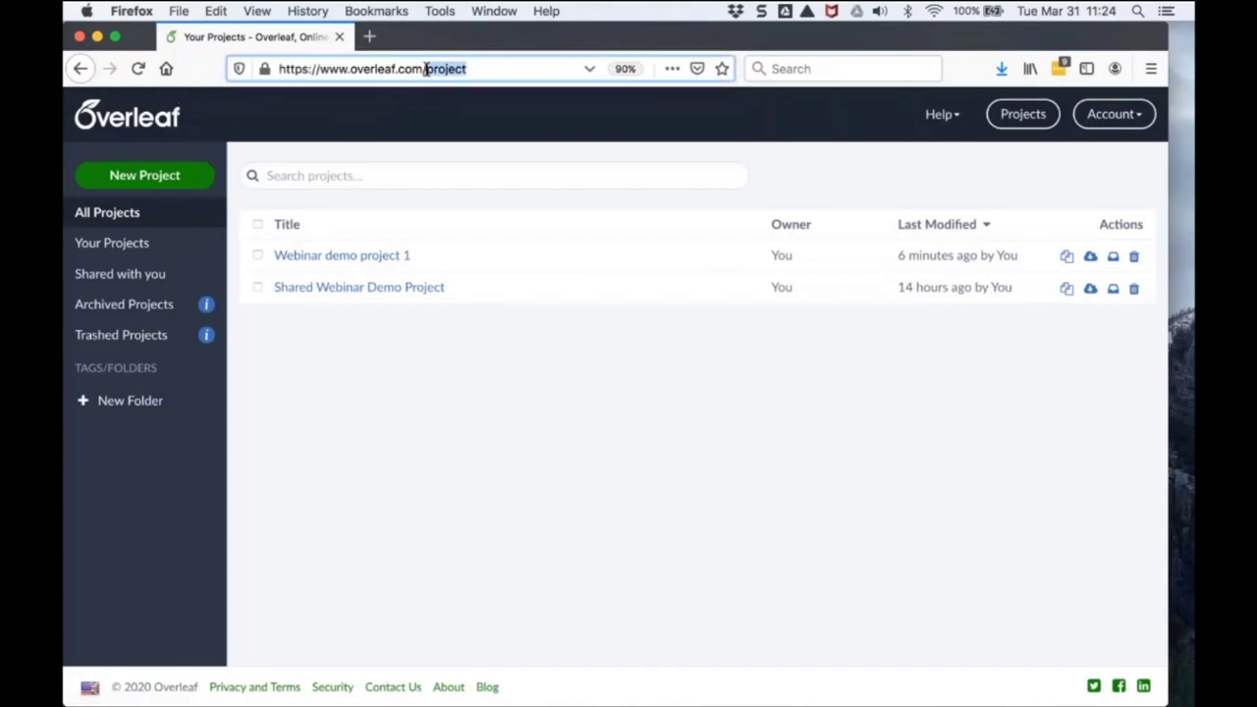
type("templates")
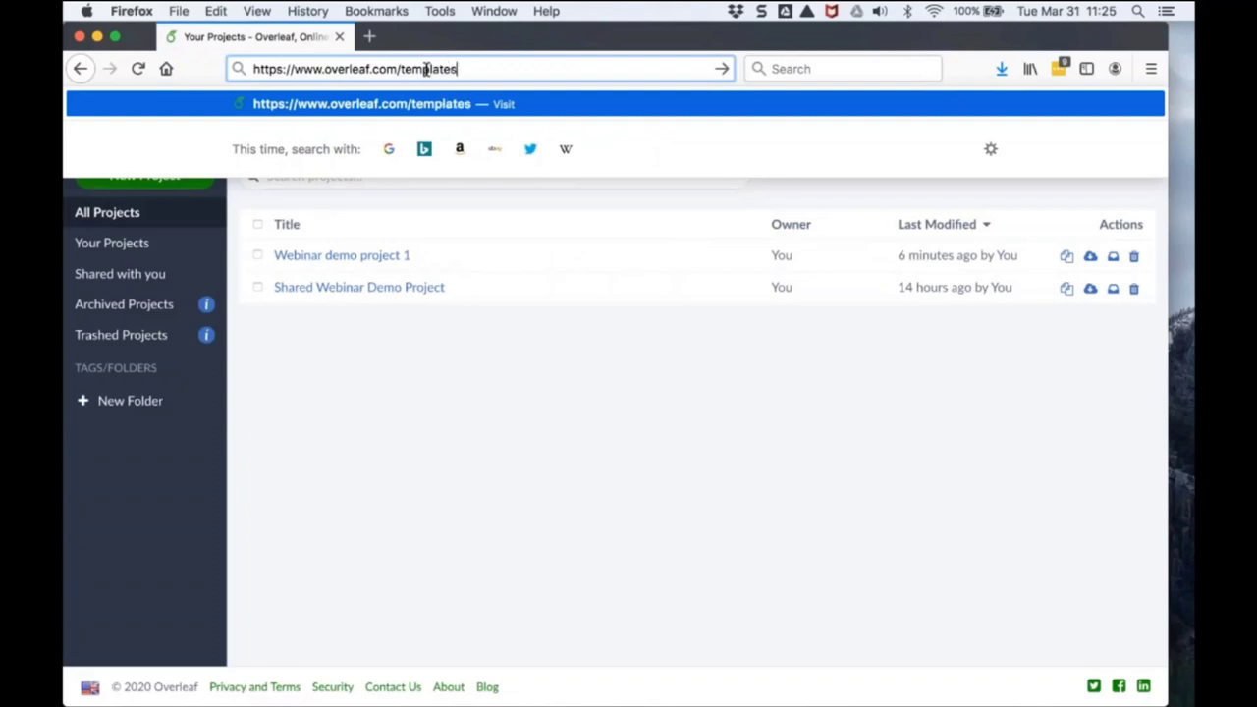
key("Return")
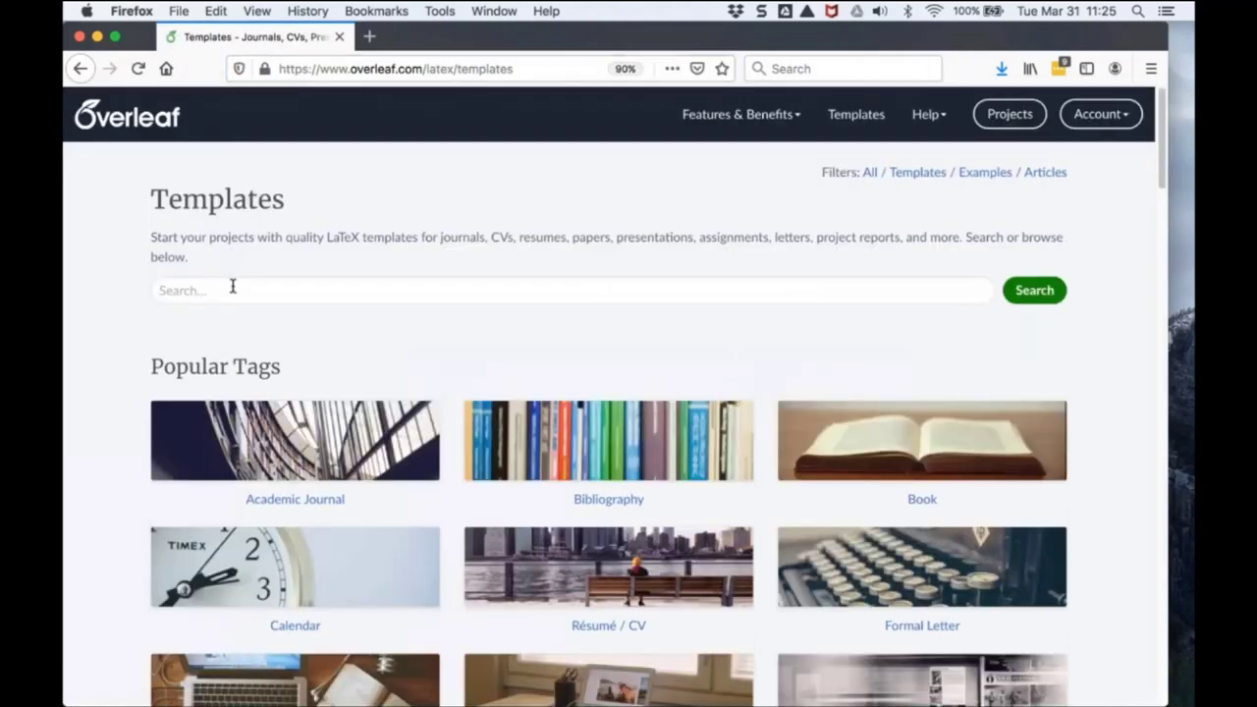
scroll(531, 344, "down", 5)
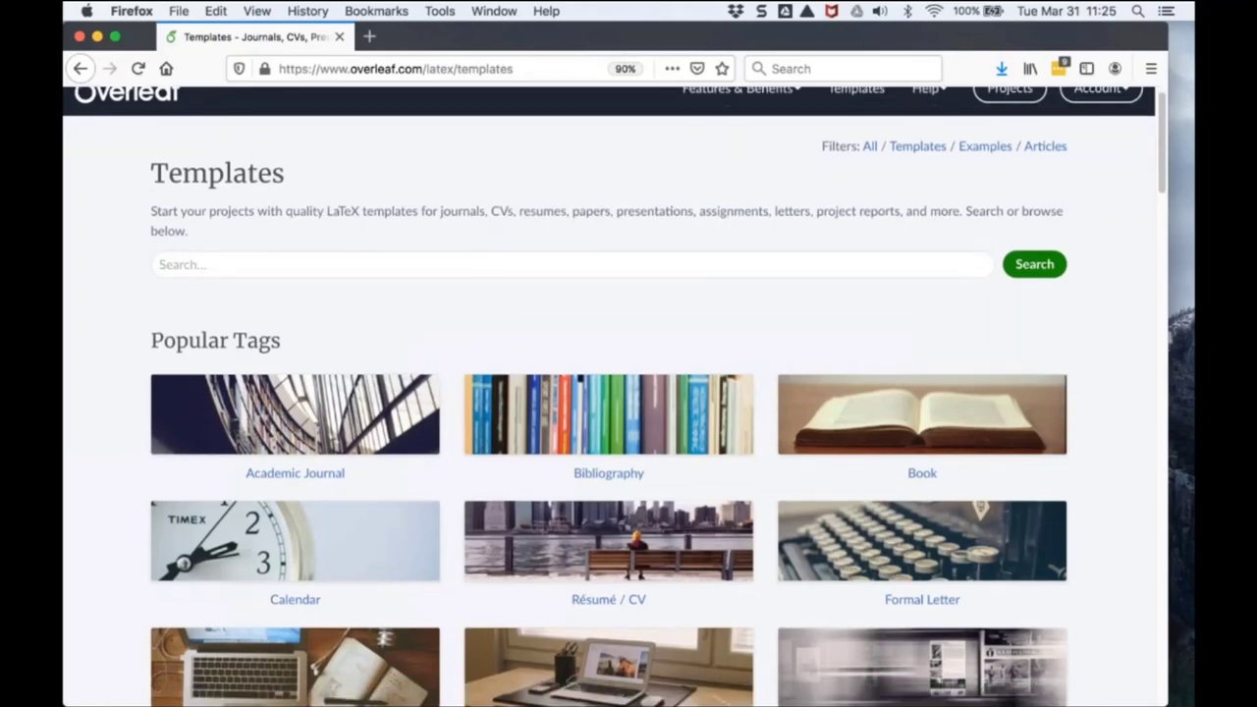
scroll(471, 289, "up", 5)
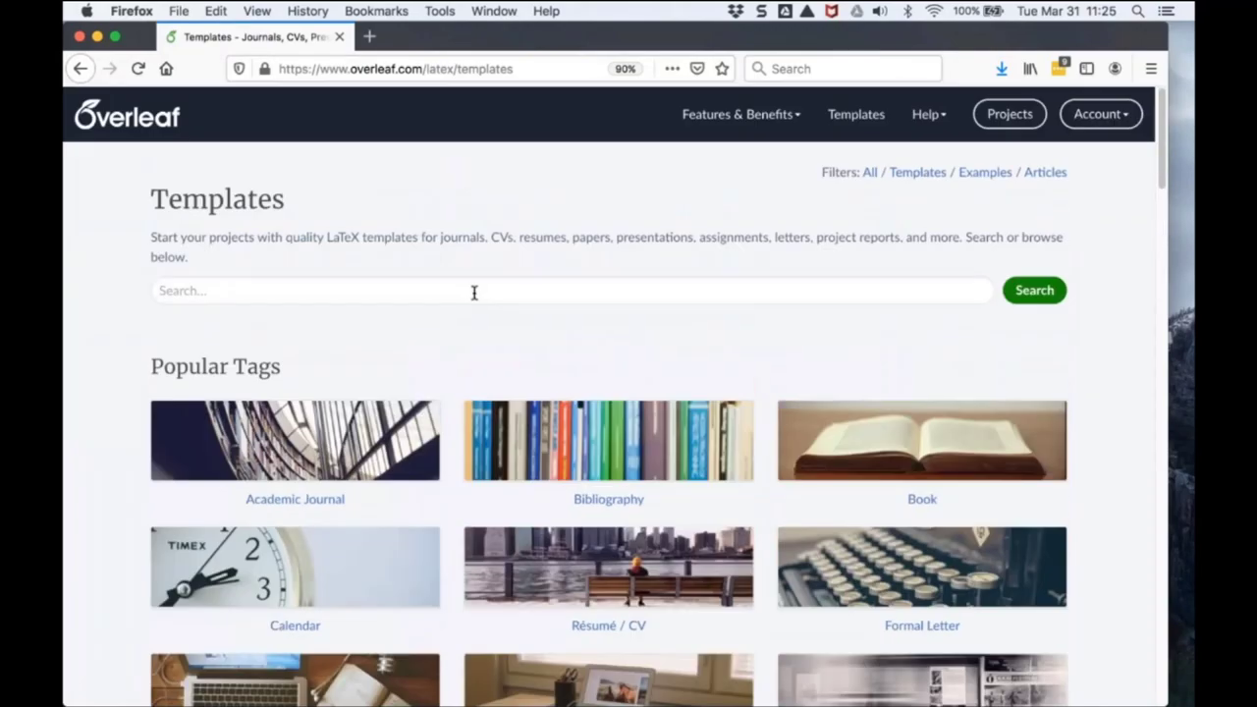
Search 'ieee', open the IEEE Journal Paper Template, and browse the IEEE Official Templates tag.
left_click(472, 291)
type("i")
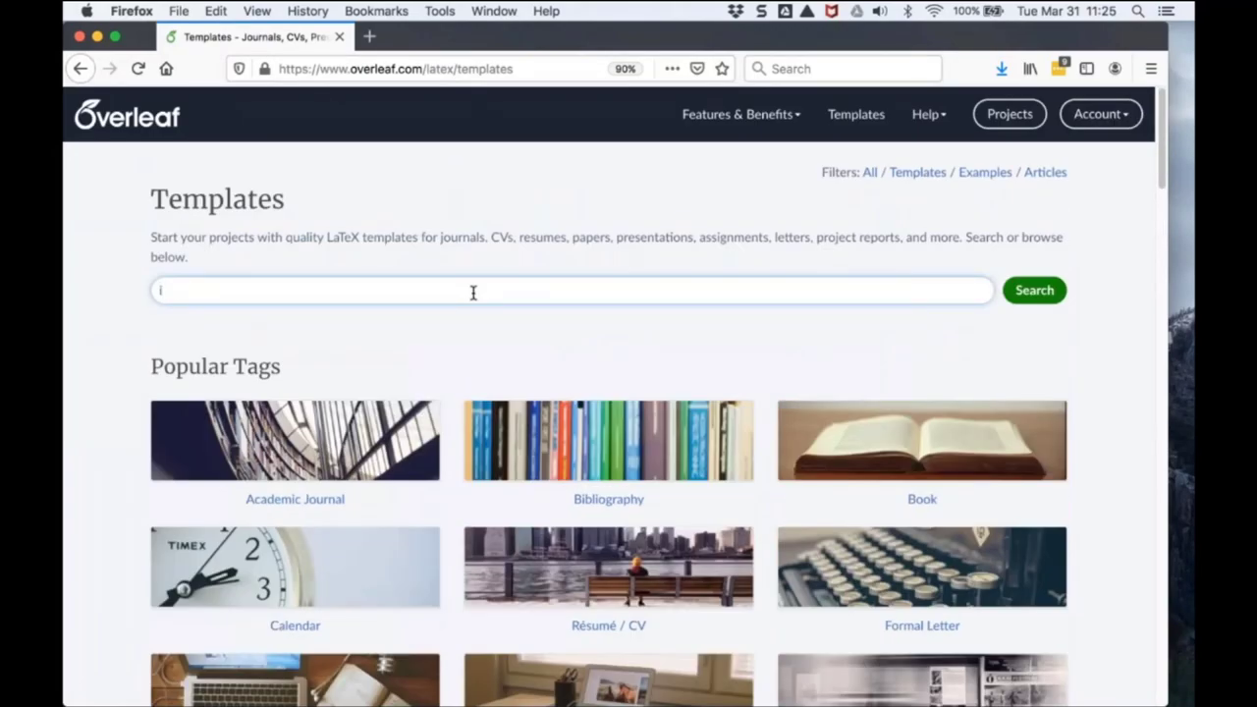
type("eee")
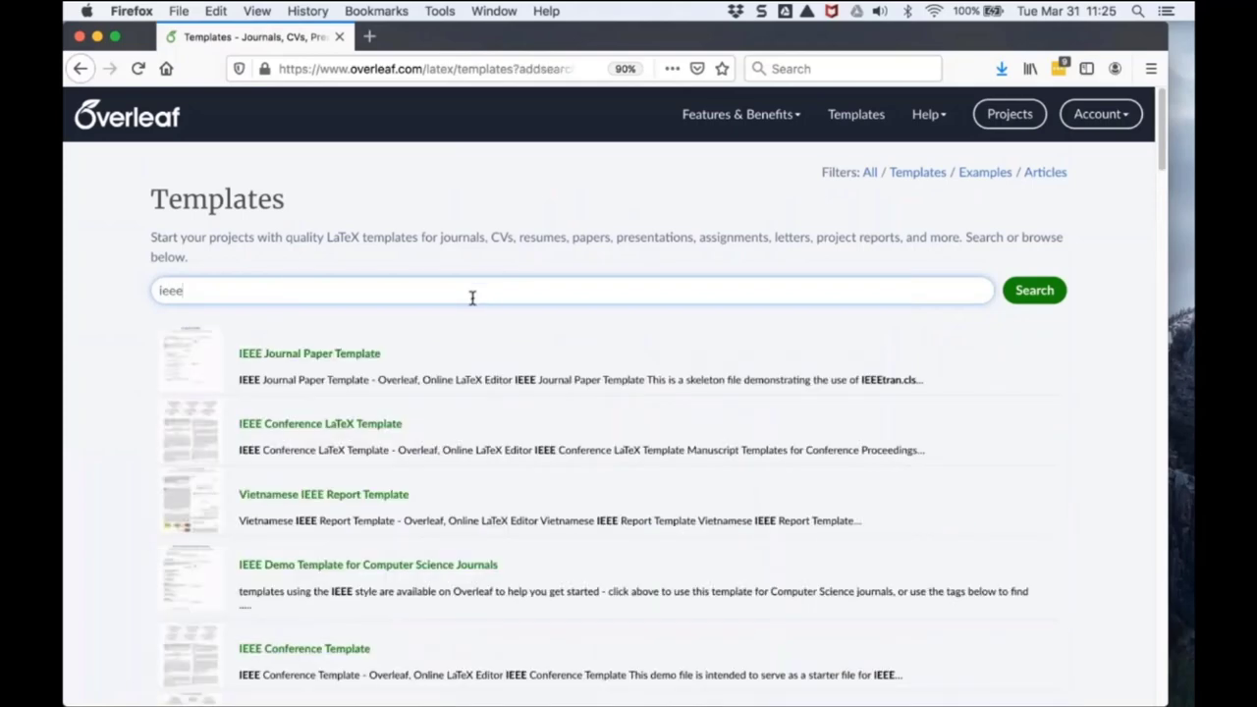
left_click(347, 355)
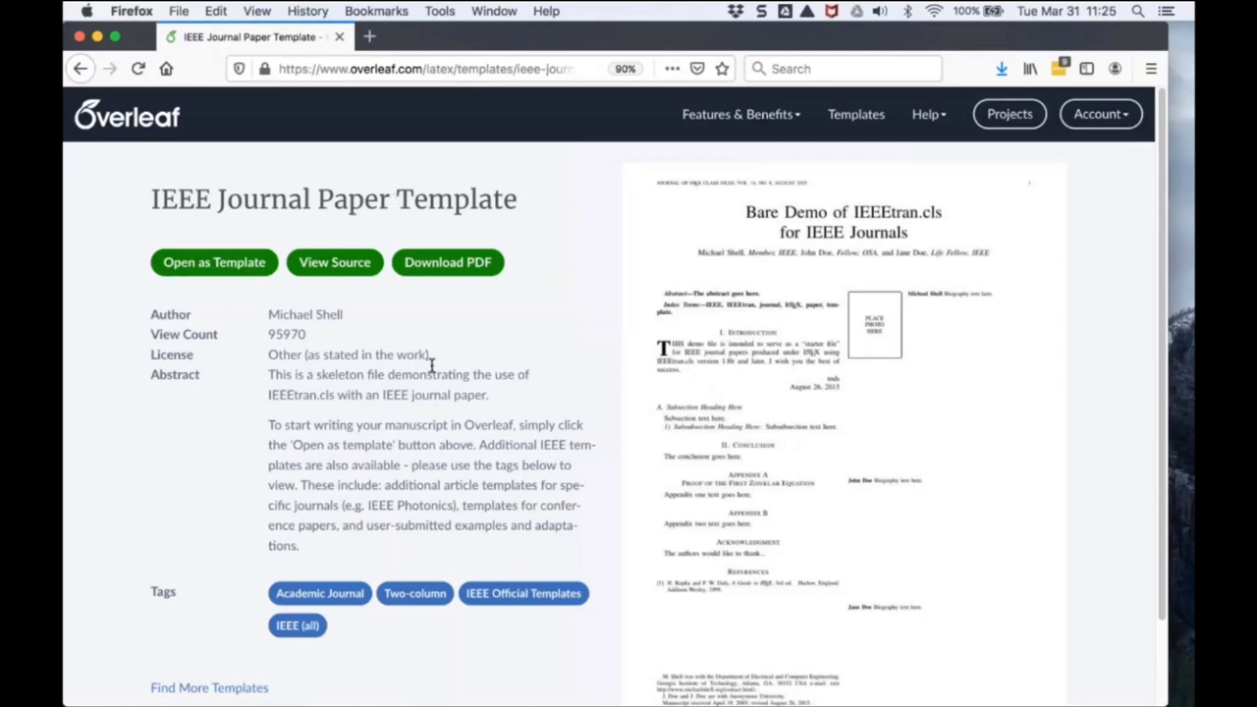
scroll(430, 366, "down", 2)
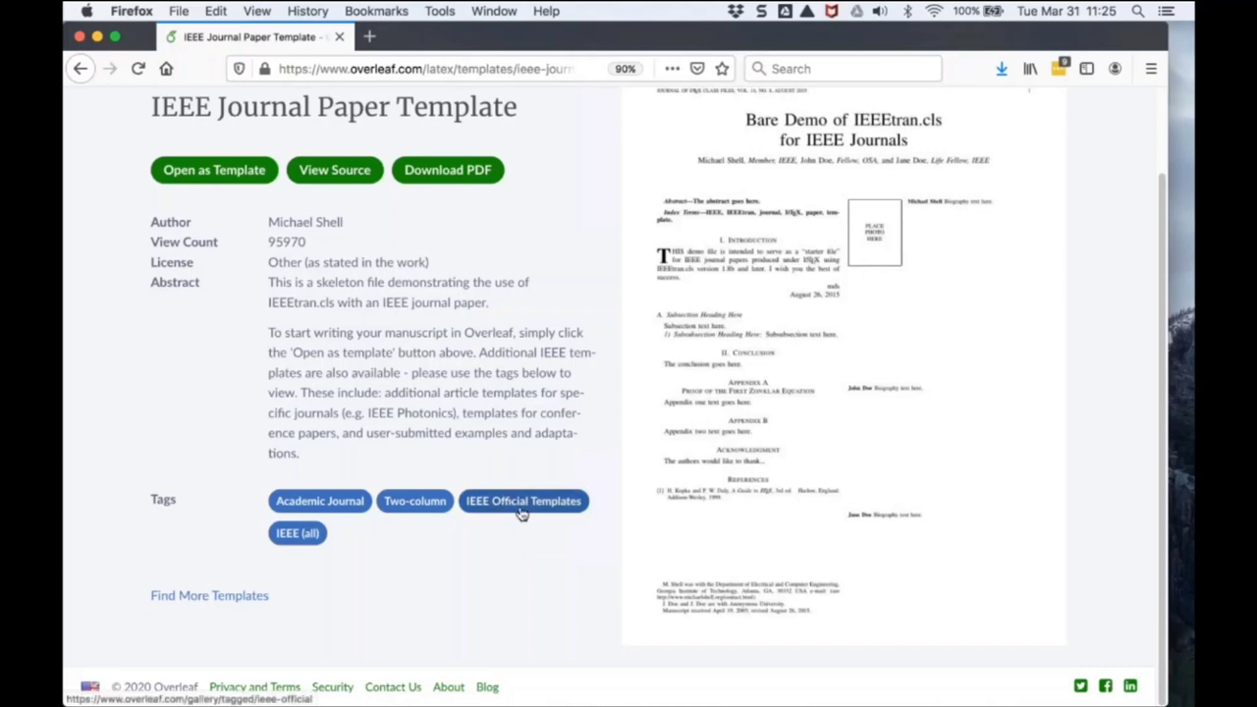
left_click(525, 510)
left_click(513, 503)
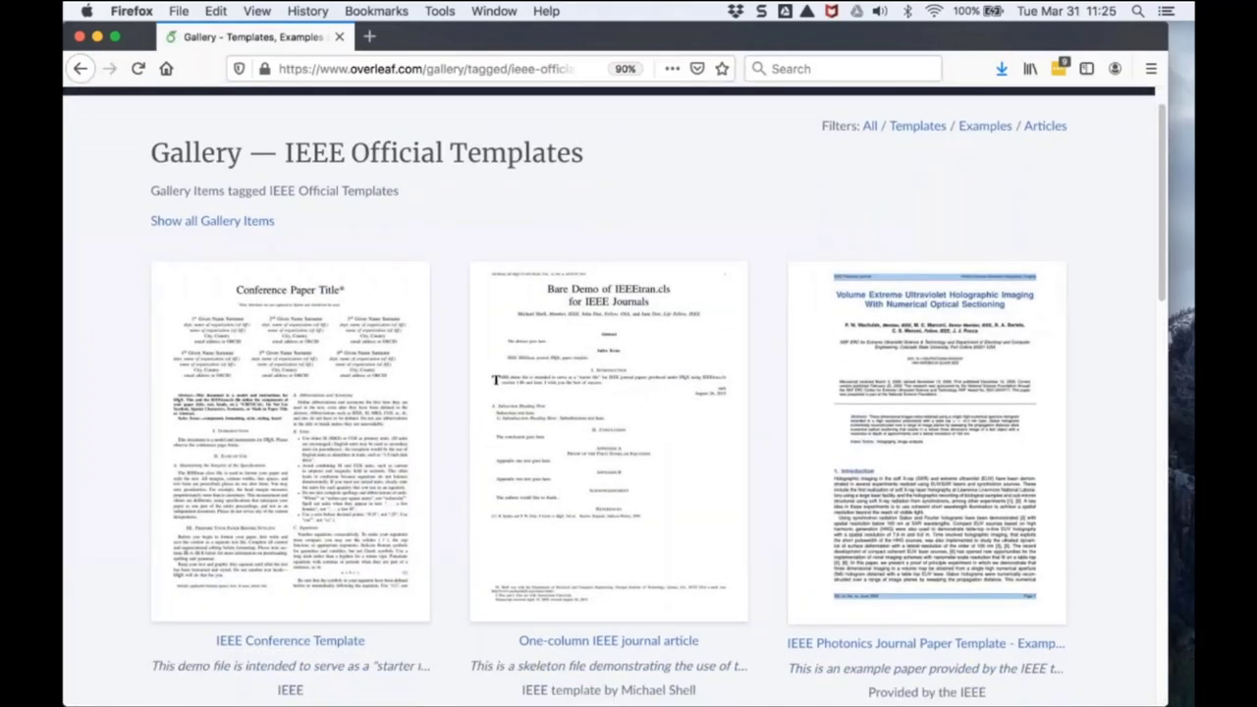
scroll(457, 361, "down", 3)
scroll(457, 362, "down", 15)
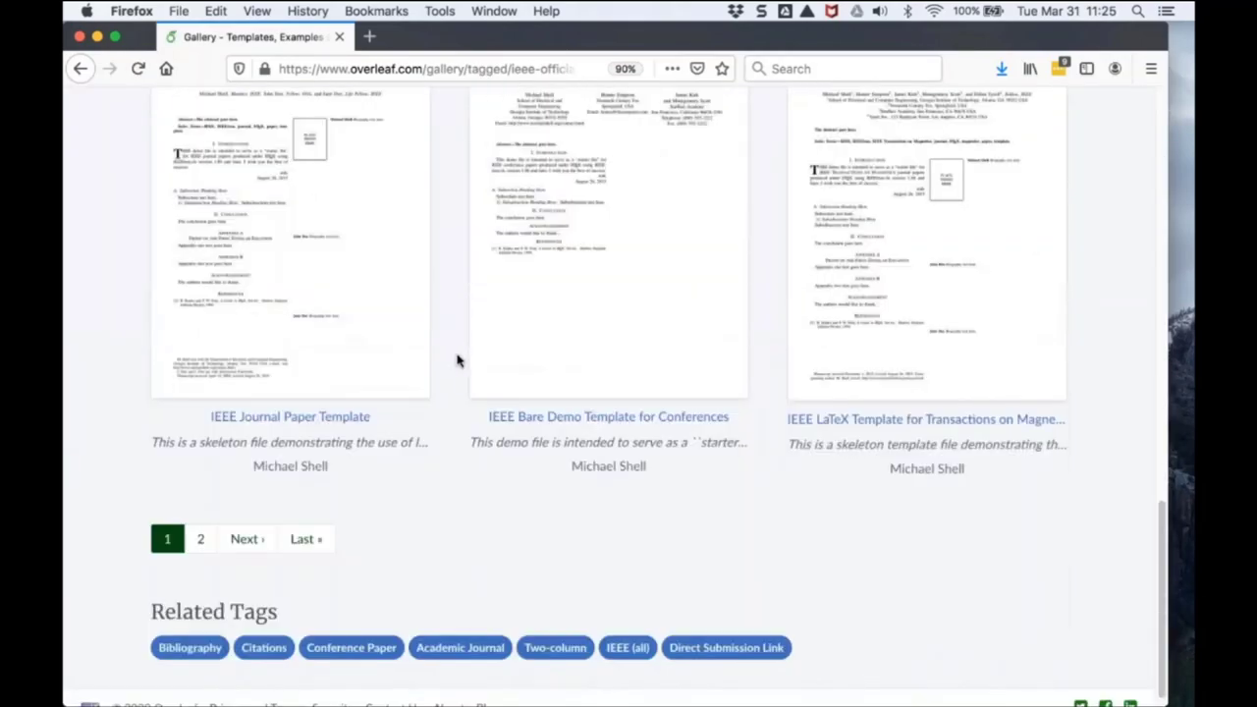
scroll(456, 361, "up", 6)
scroll(456, 361, "up", 8)
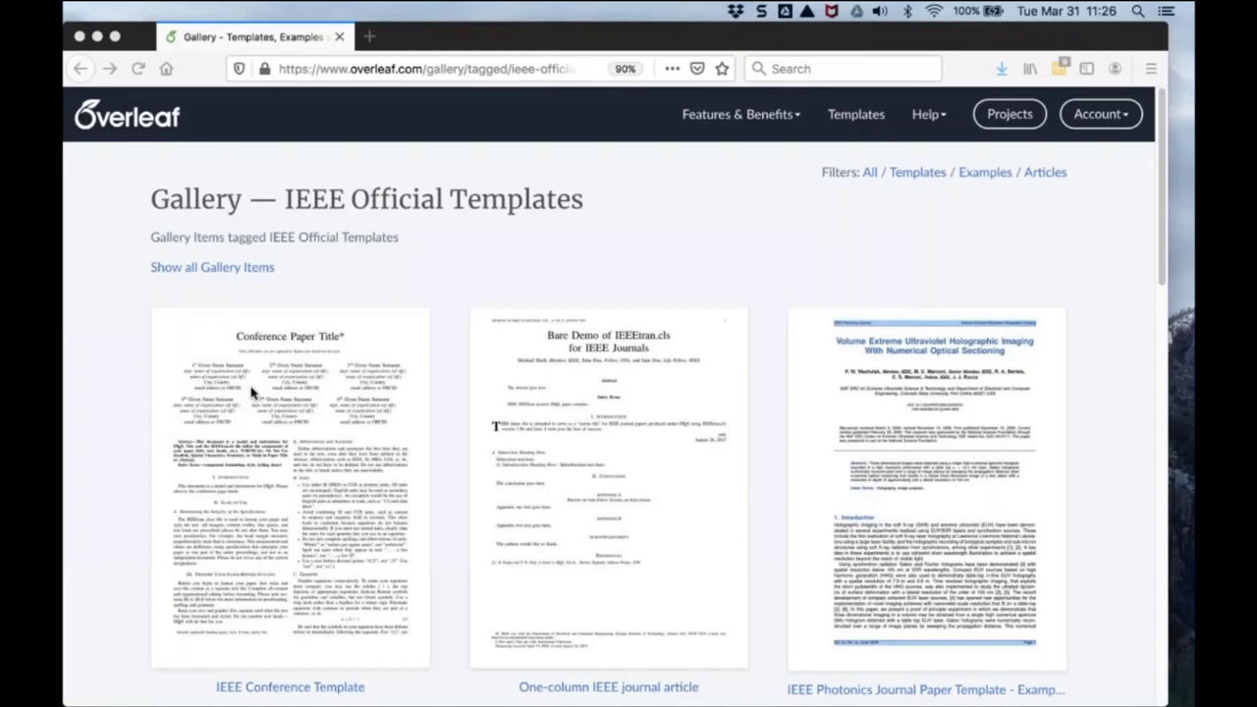
Open the IEEE Conference Template as a new project and highlight its preamble package lines.
left_click(313, 504)
left_click(313, 503)
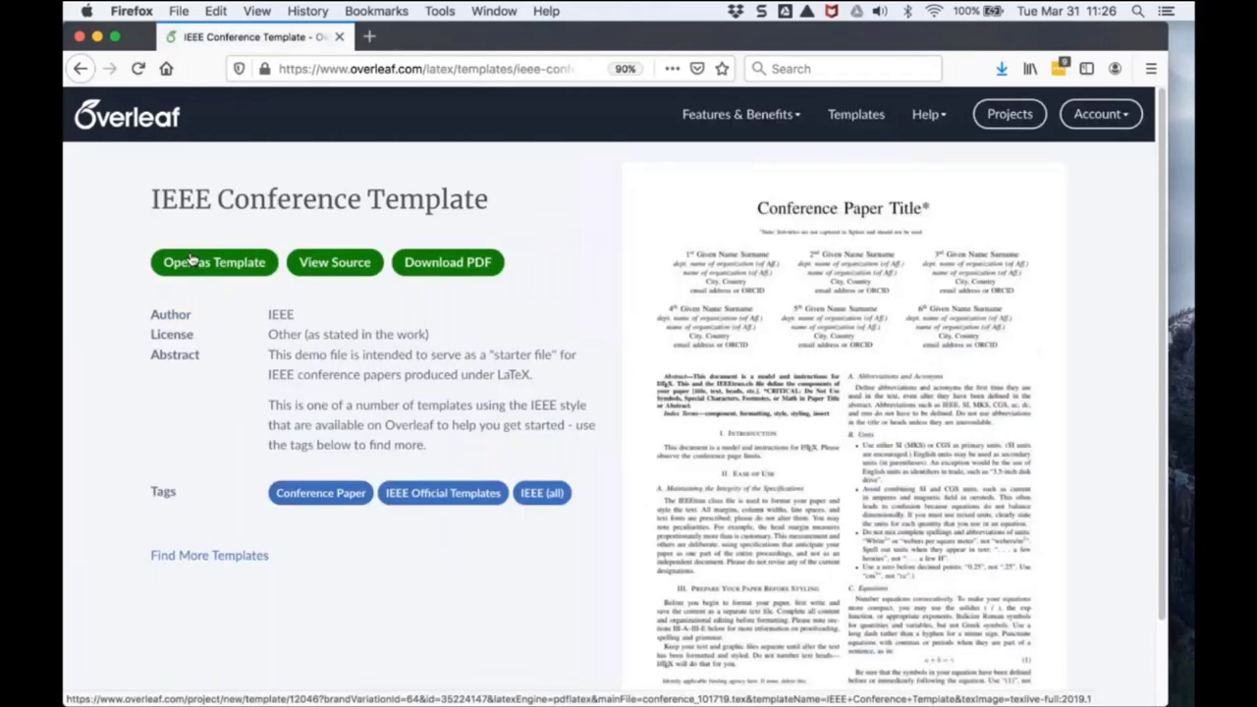
left_click(193, 260)
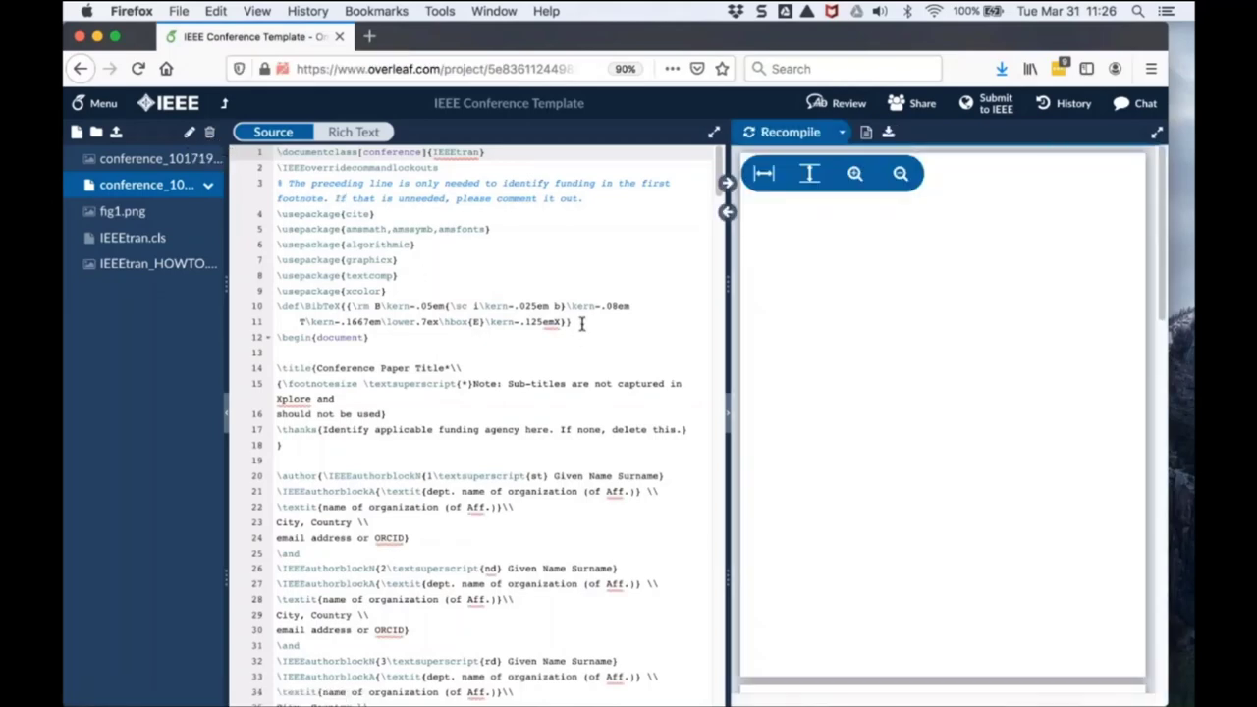
left_click_drag(582, 325, 260, 149)
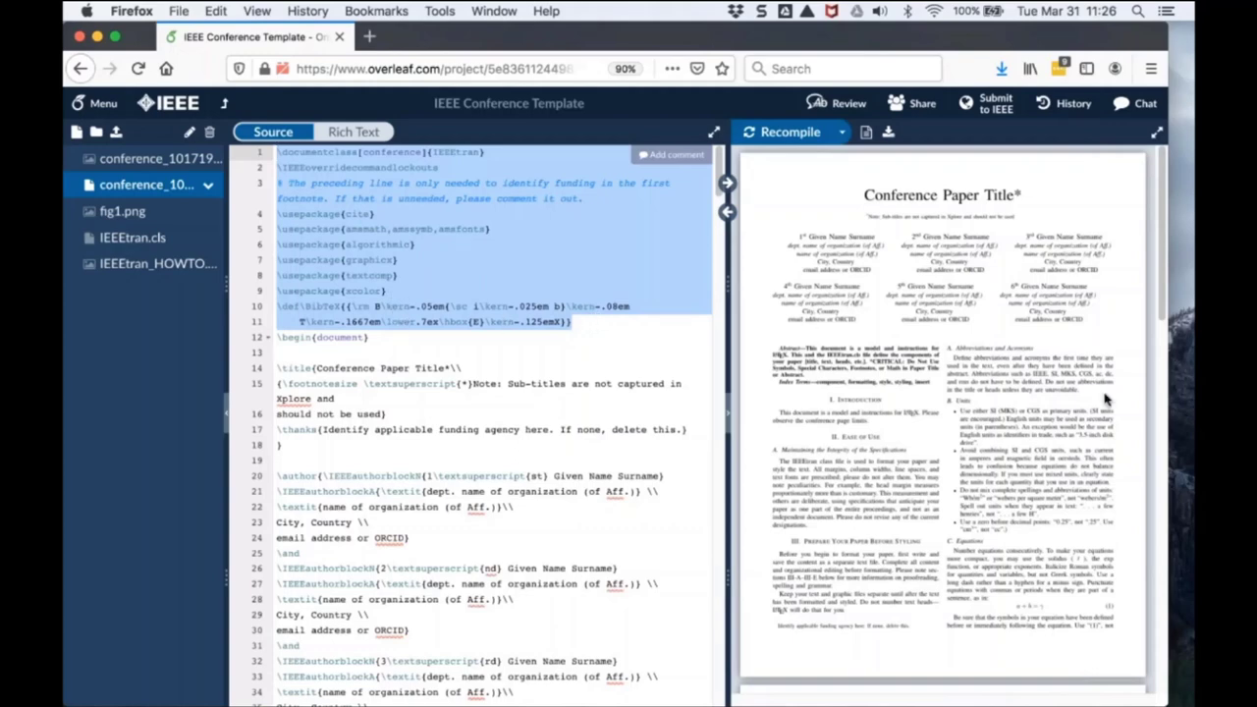
scroll(1106, 398, "down", 10)
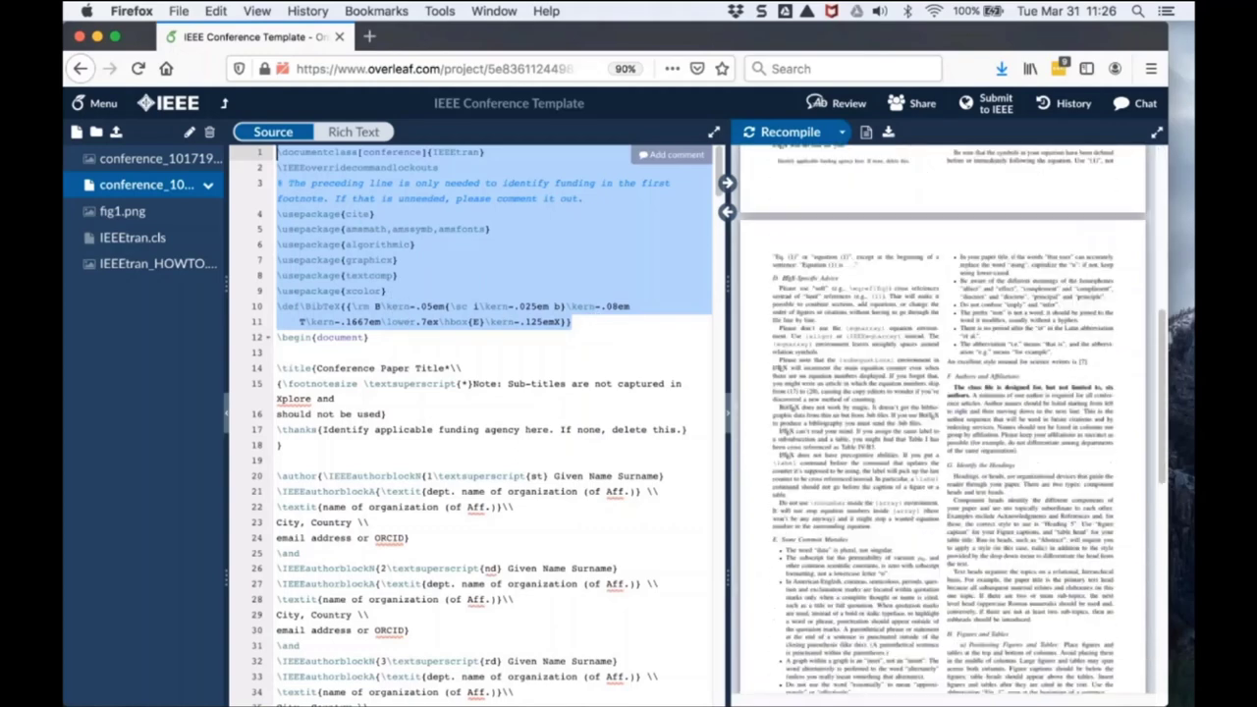
scroll(943, 413, "up", 10)
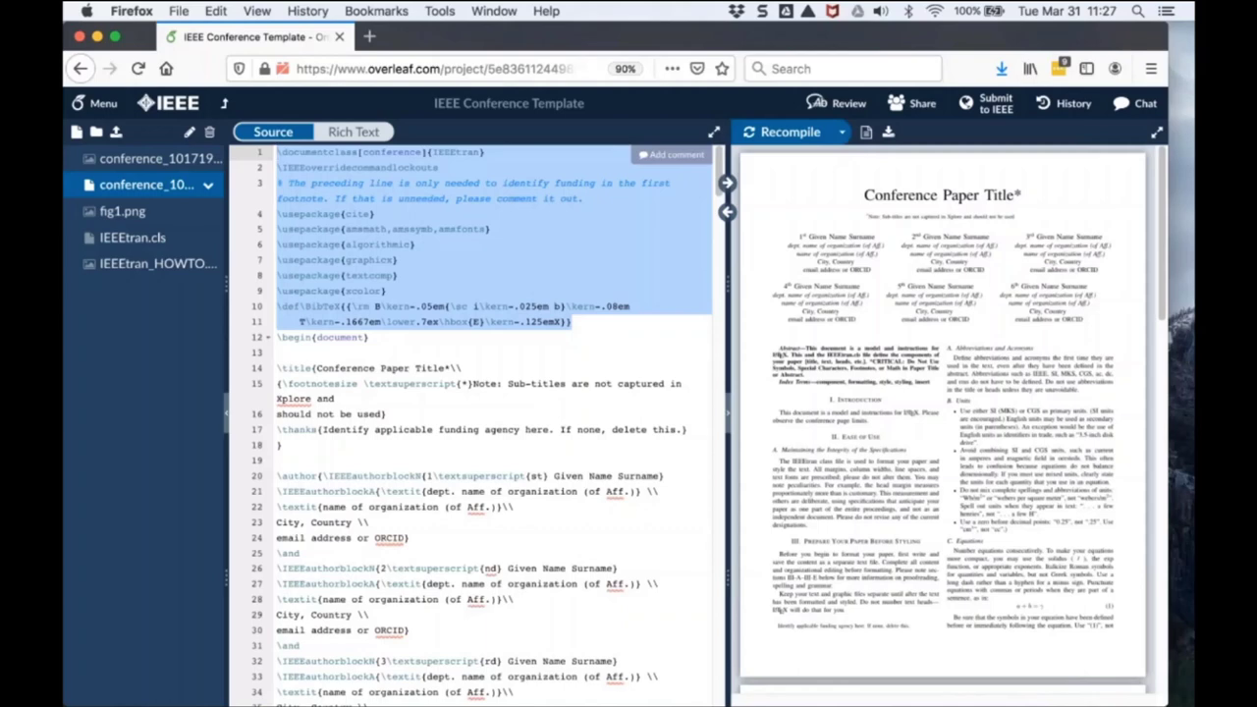
key("super+Tab")
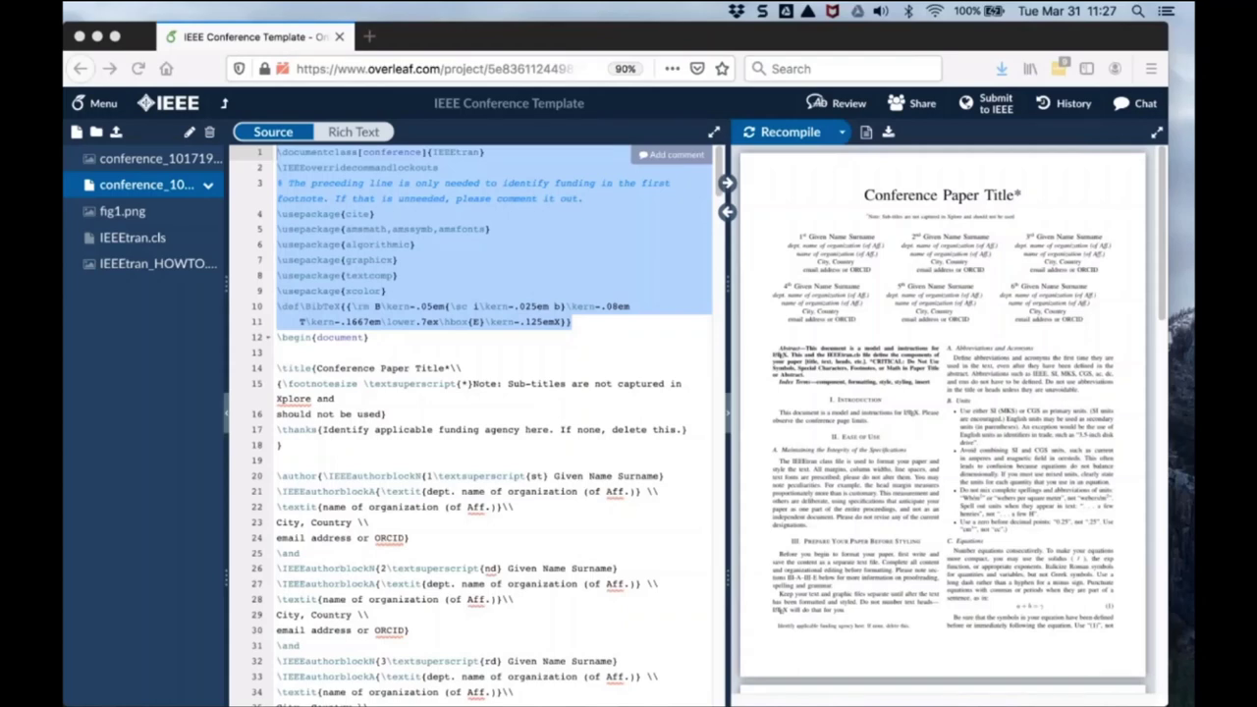
Enable link sharing for the IEEE Conference Template project, then close the Share dialog.
left_click(923, 108)
left_click(924, 106)
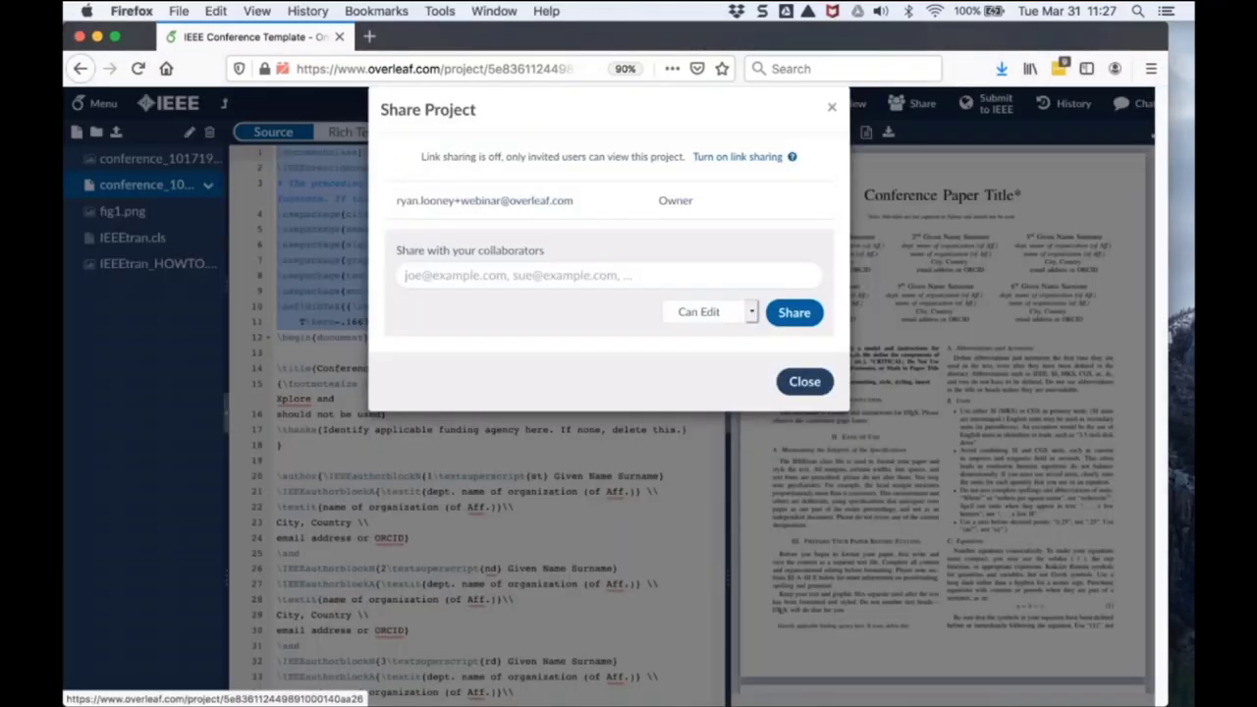
left_click(761, 186)
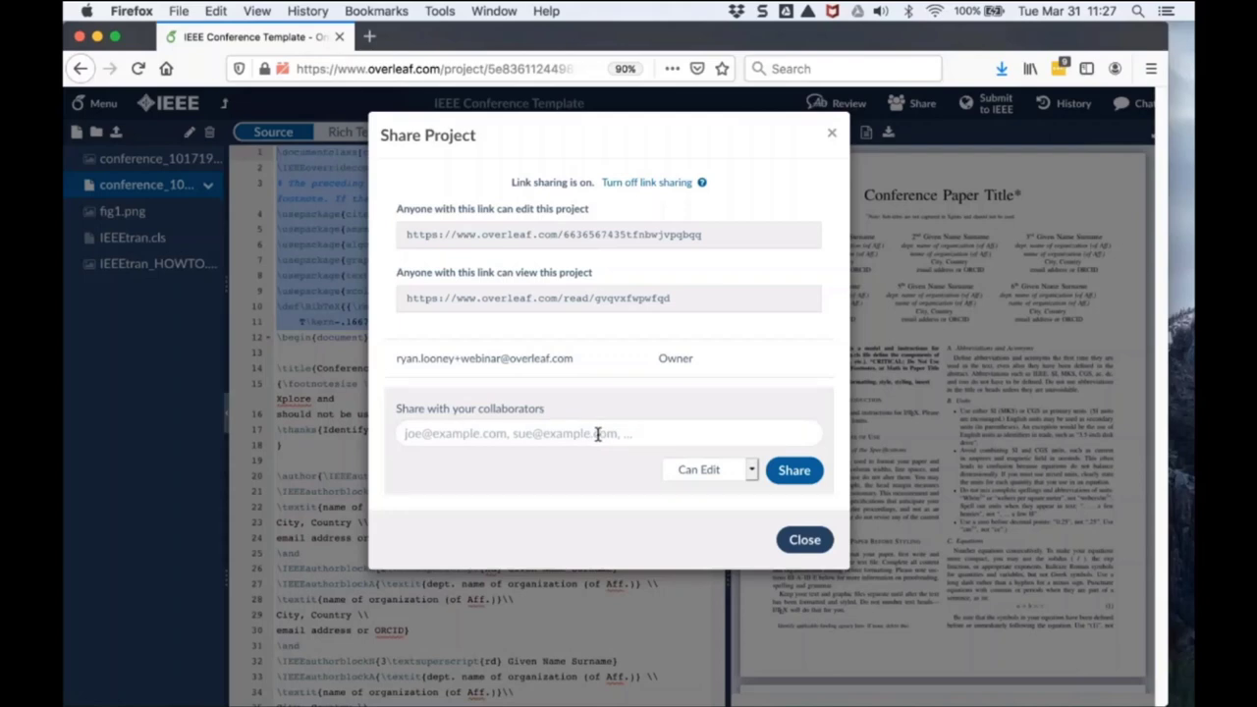
left_click(831, 138)
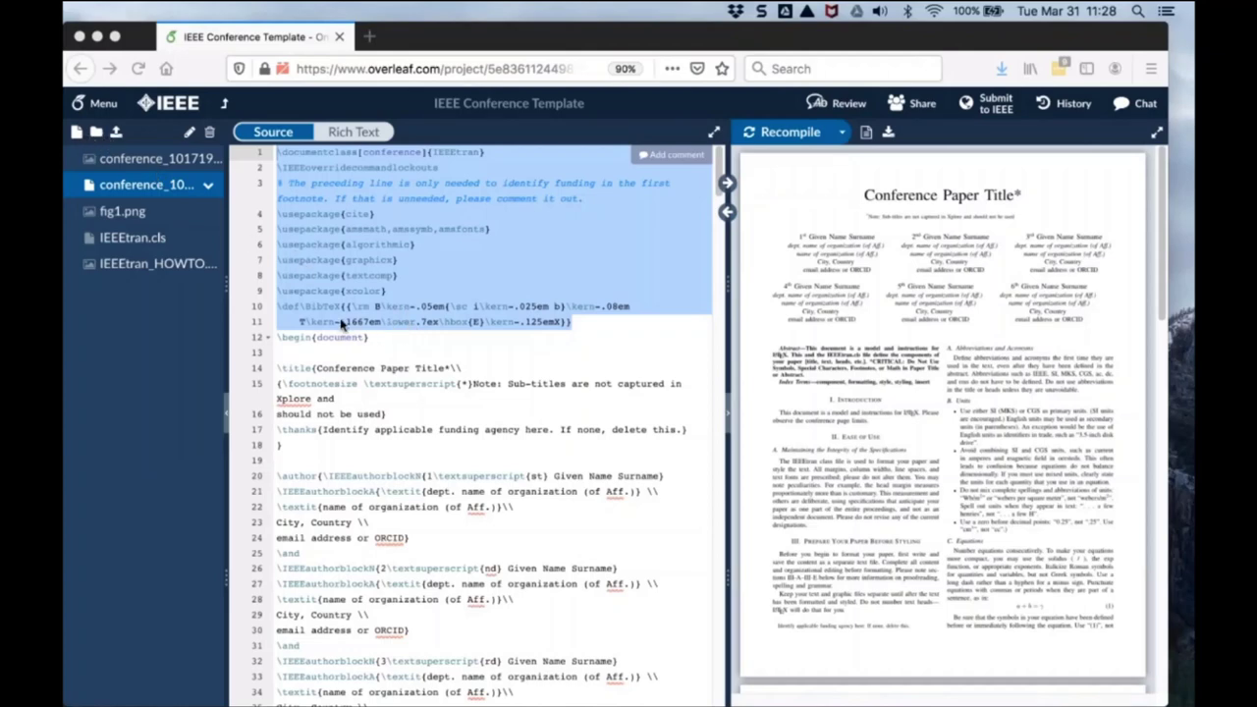
Open Webinar demo project 1 and highlight the references bibliography name and the \cite command.
left_click(225, 105)
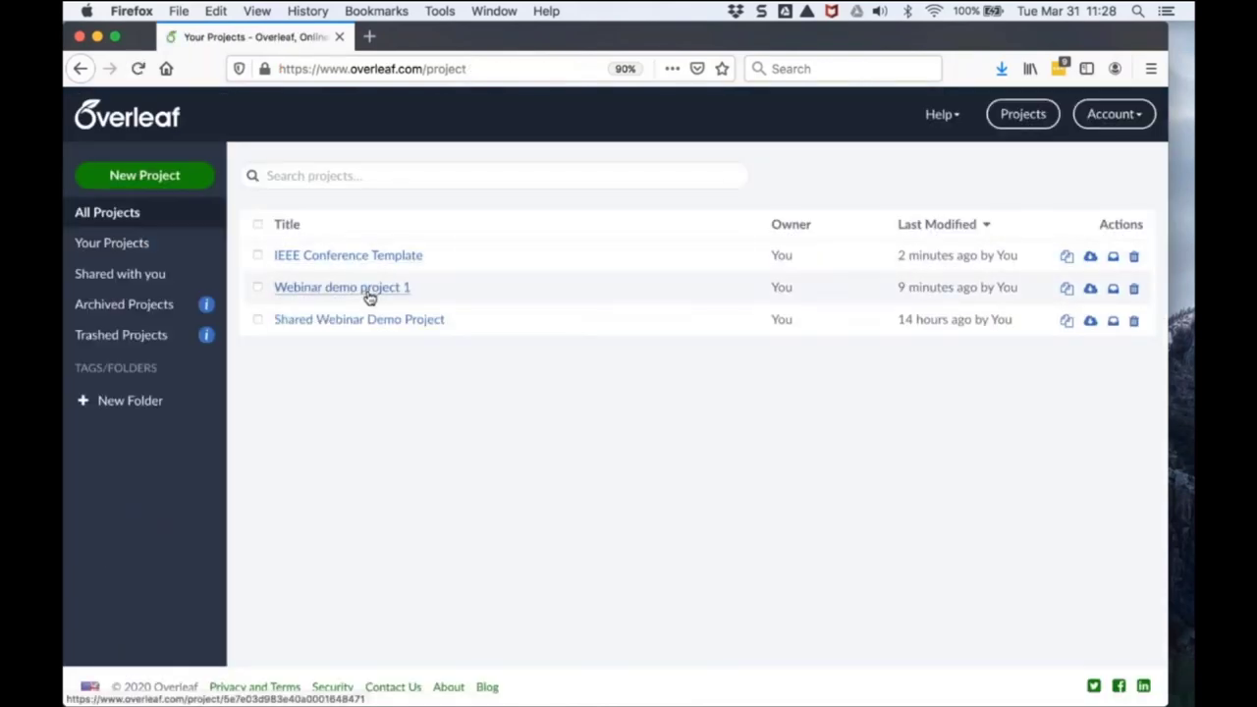
left_click(370, 292)
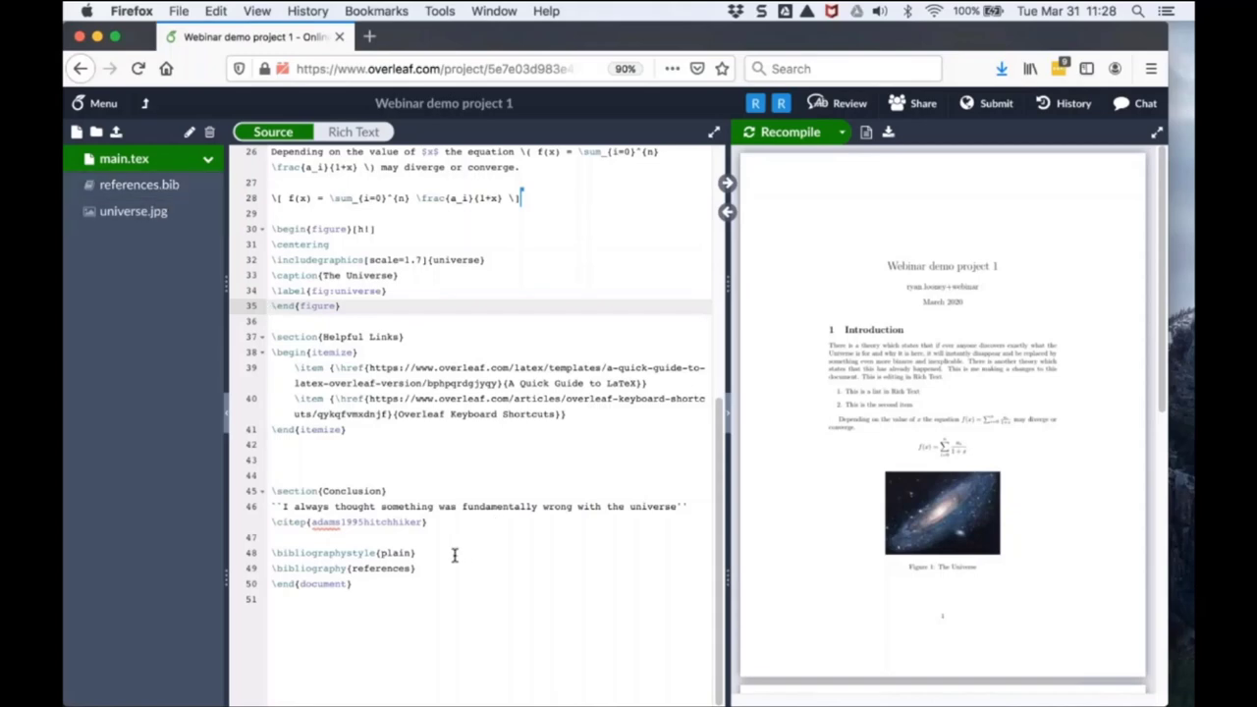
left_click_drag(411, 572, 349, 570)
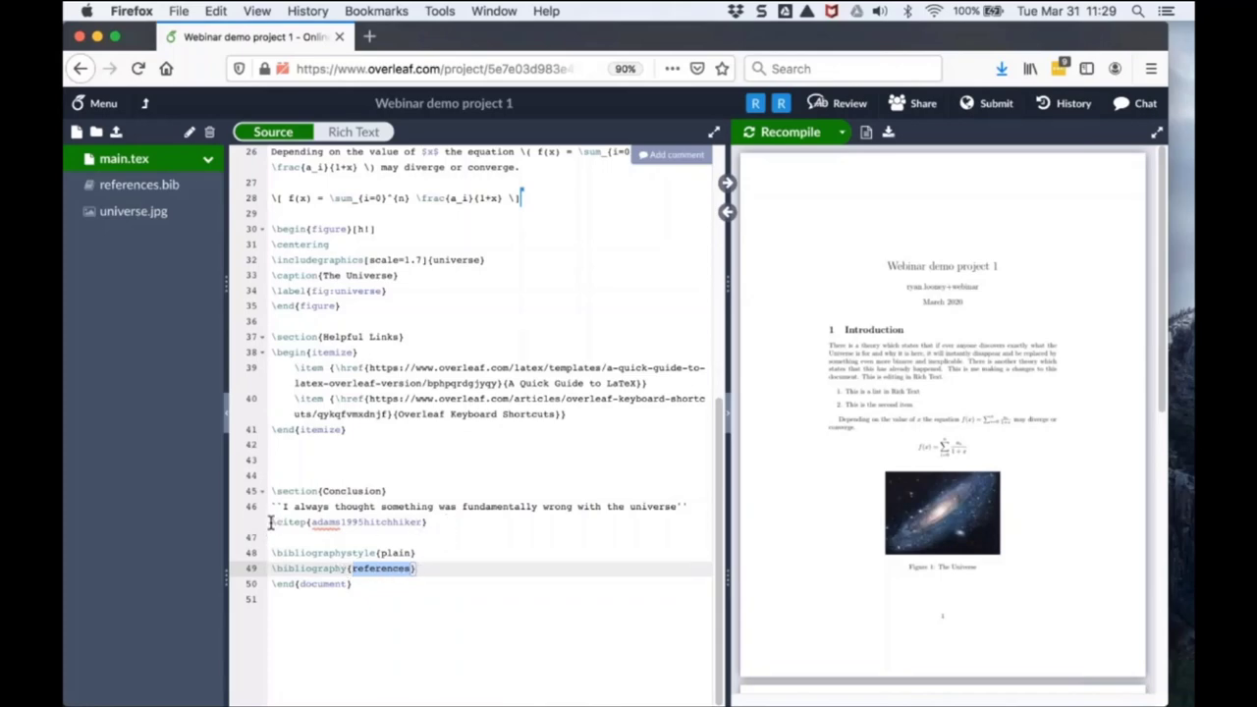
left_click_drag(273, 522, 302, 523)
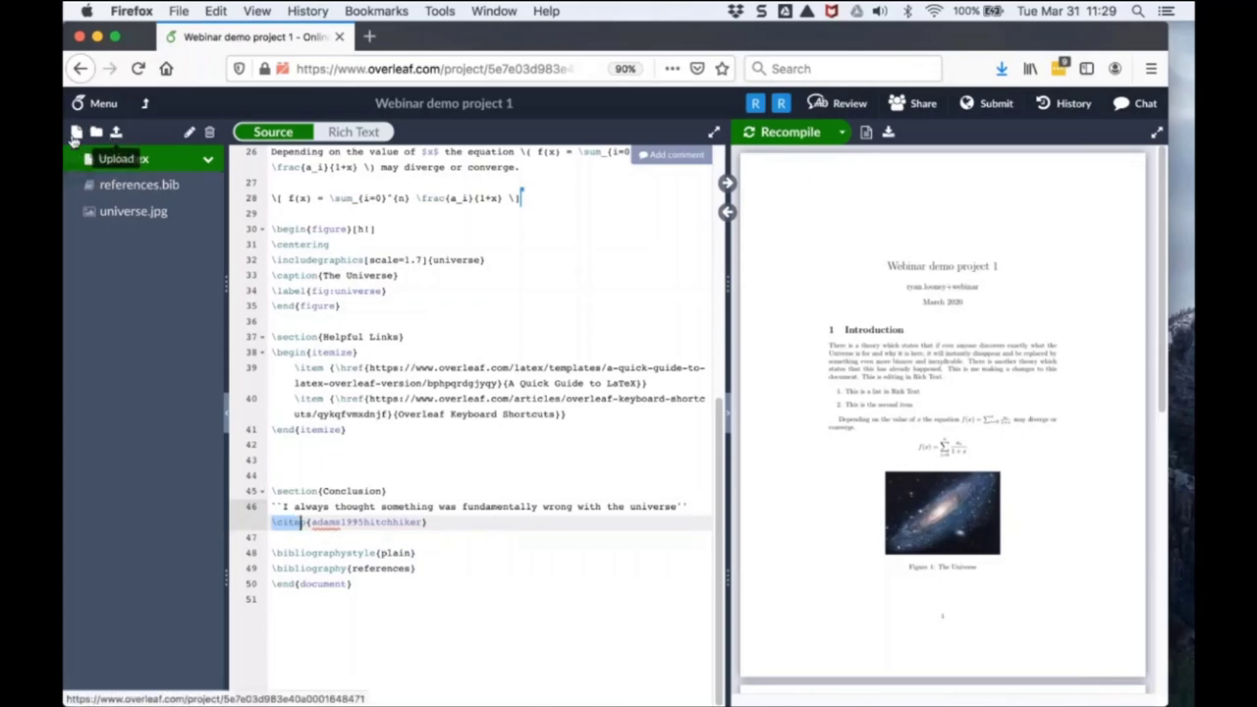
Show the From Mendeley and From Zotero import options in New File, then cancel.
left_click(75, 136)
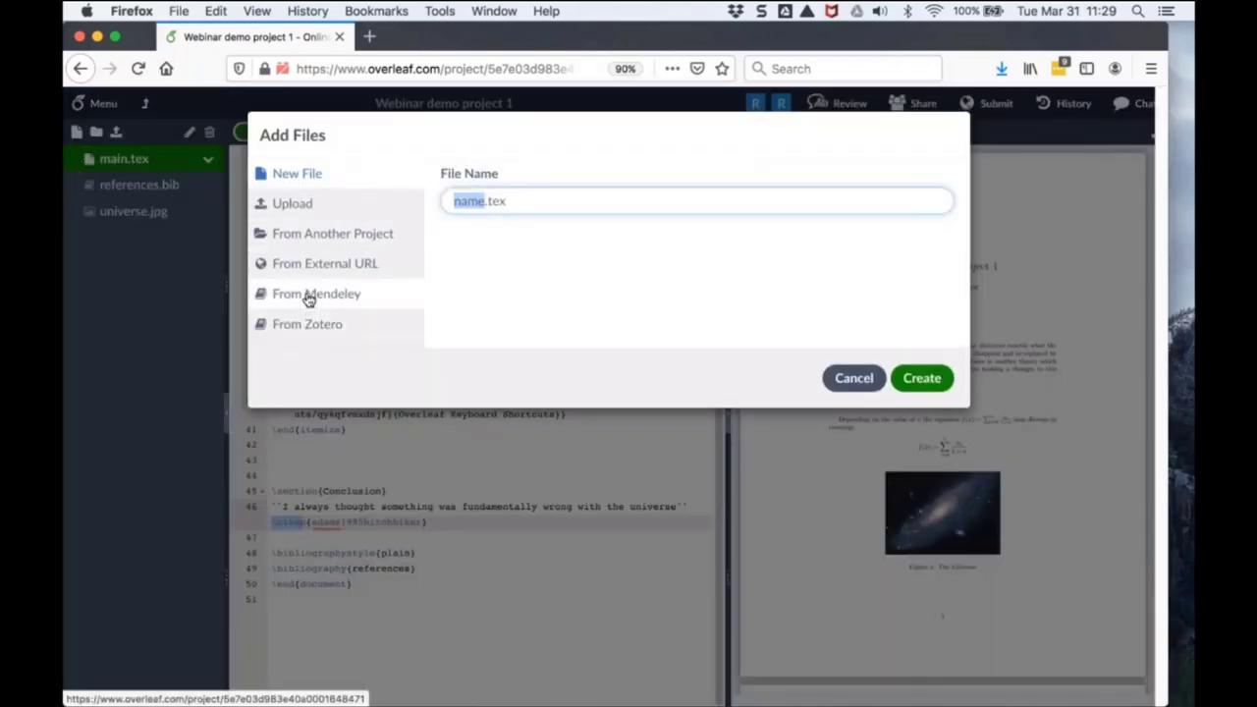
left_click(309, 295)
left_click(305, 326)
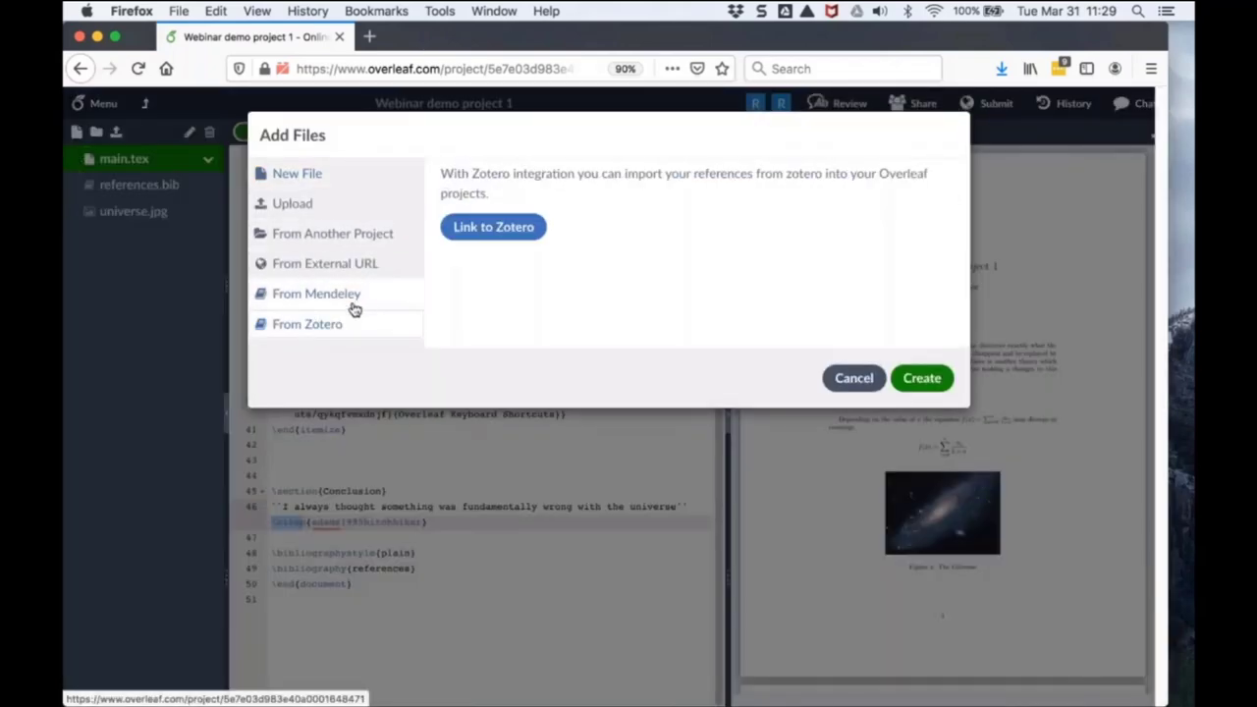
left_click(851, 379)
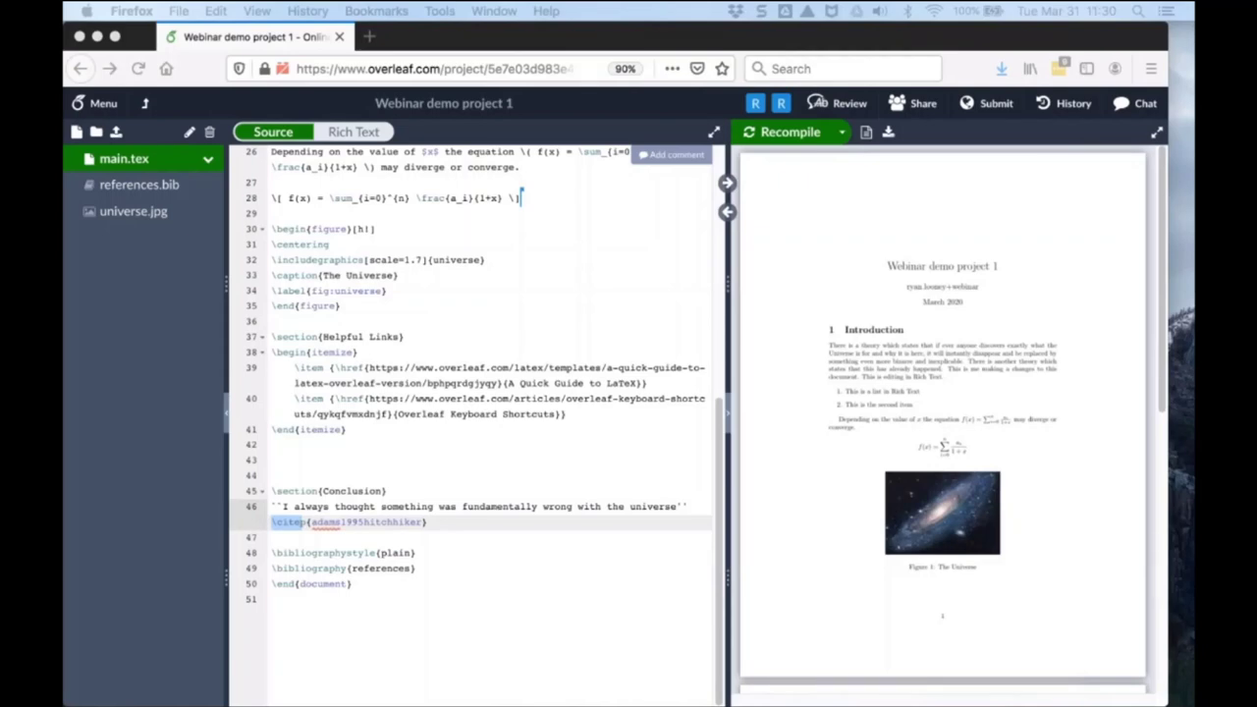
Switch to the Intro to Overleaf deck in Chrome and present the Thank you! slide full screen.
key("super+Tab")
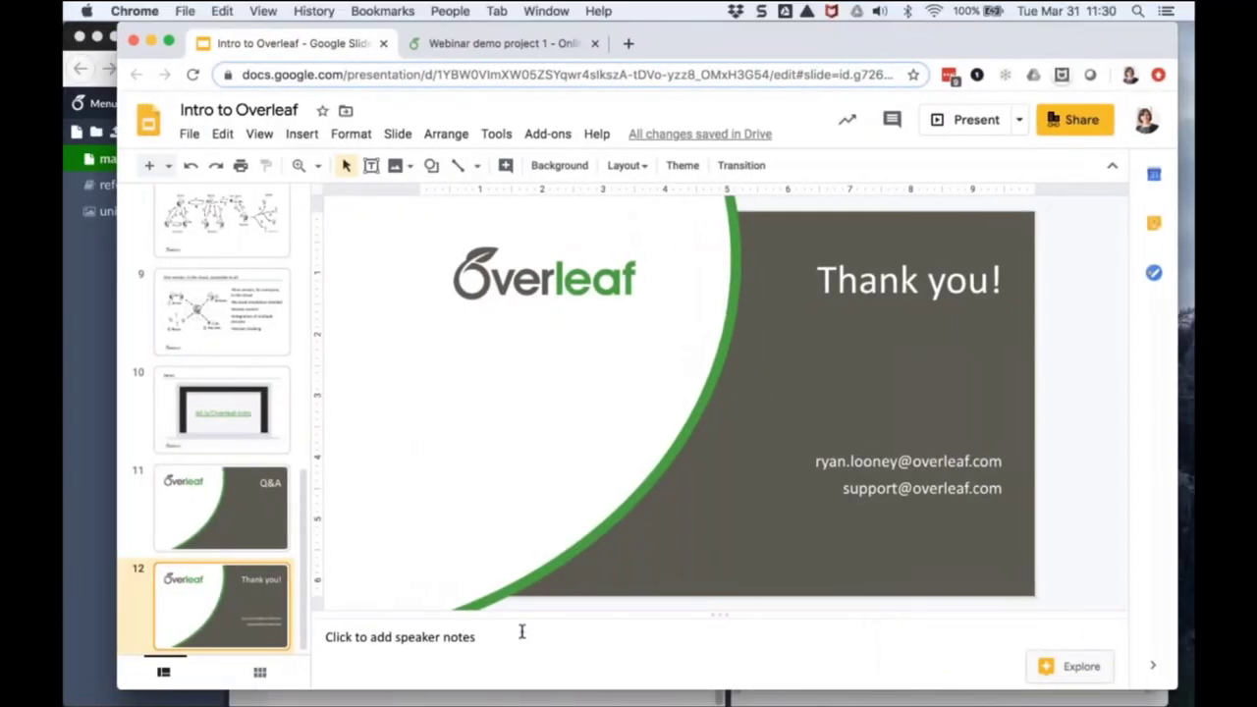
left_click(940, 127)
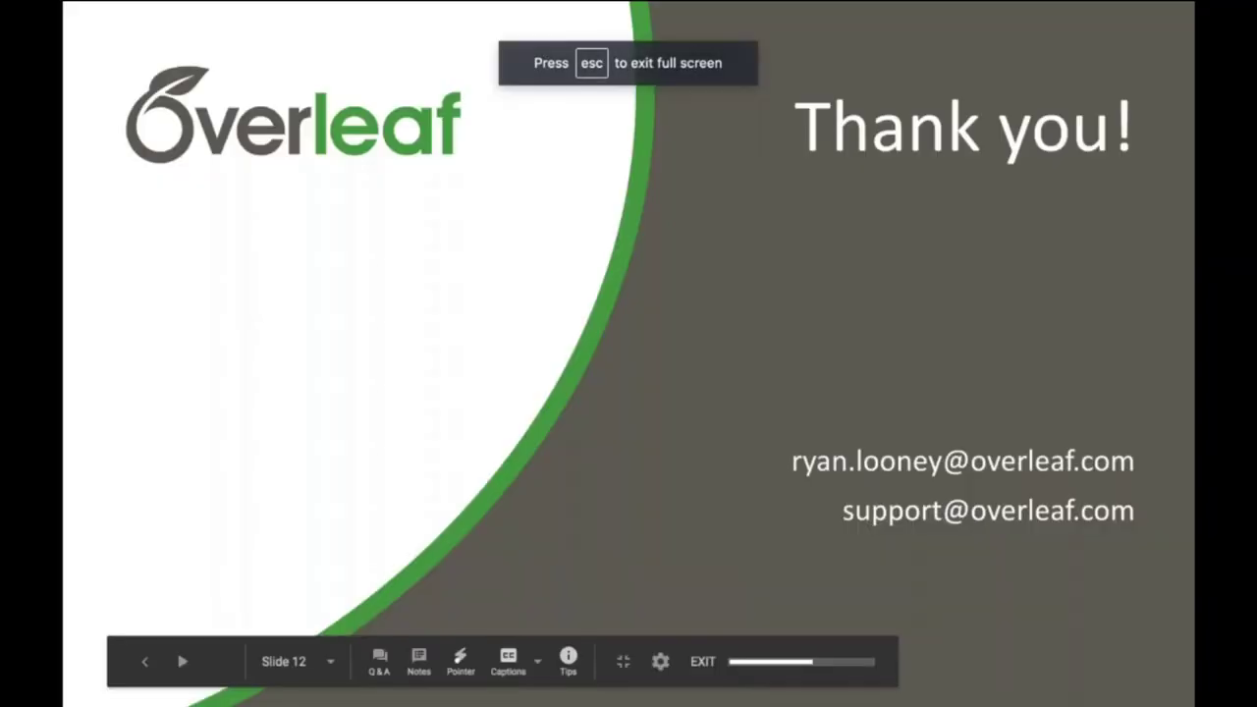